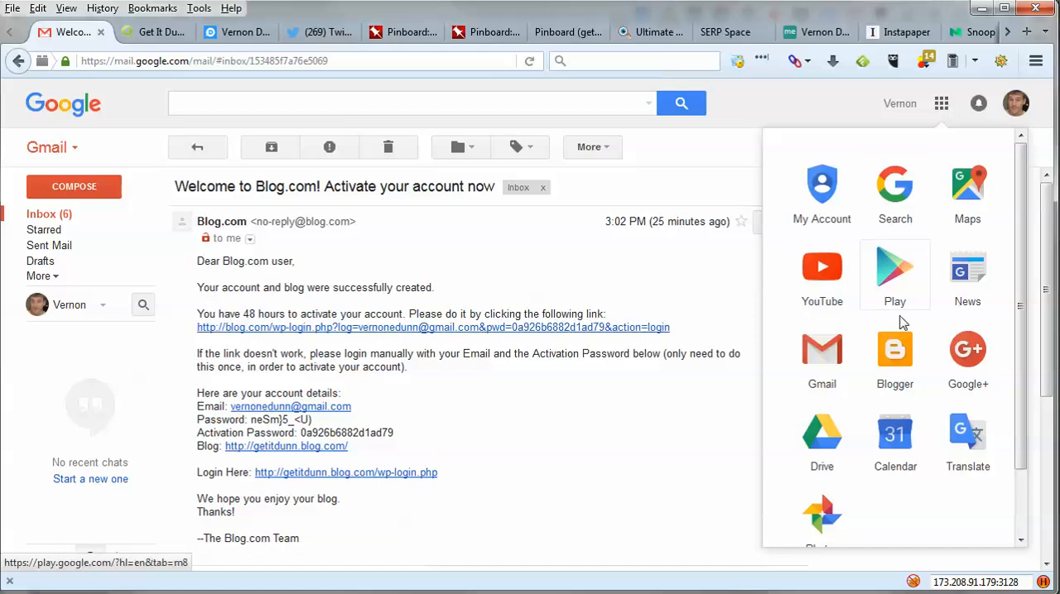
- Open Google+ from the Google apps and allow it to run the Google Talk plugin
left_click(970, 351)
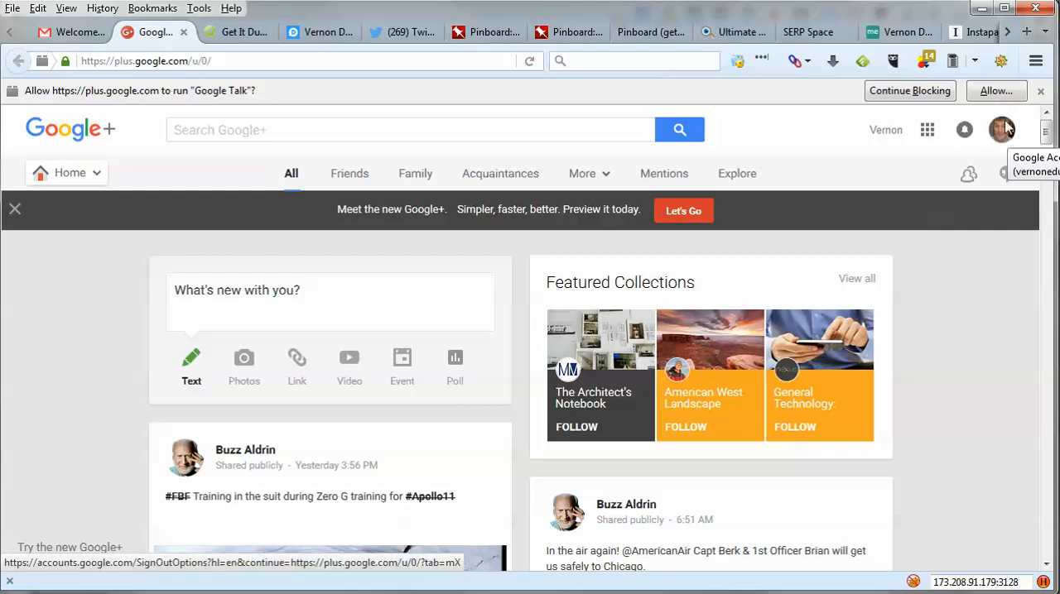
left_click(996, 92)
left_click(222, 157)
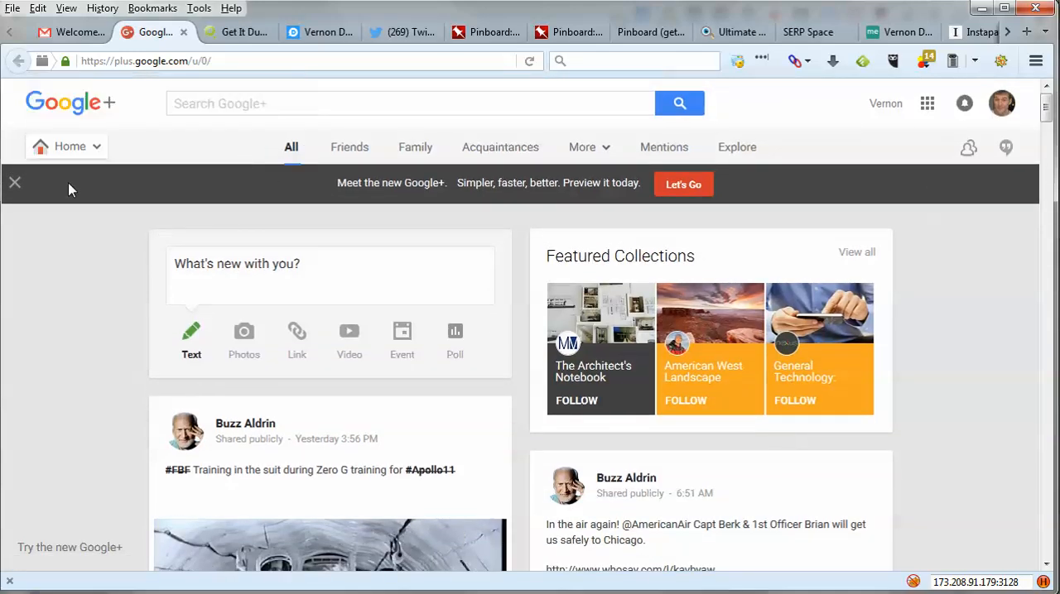
- Go to the Google+ profile and display its About page
mouse_move(66, 156)
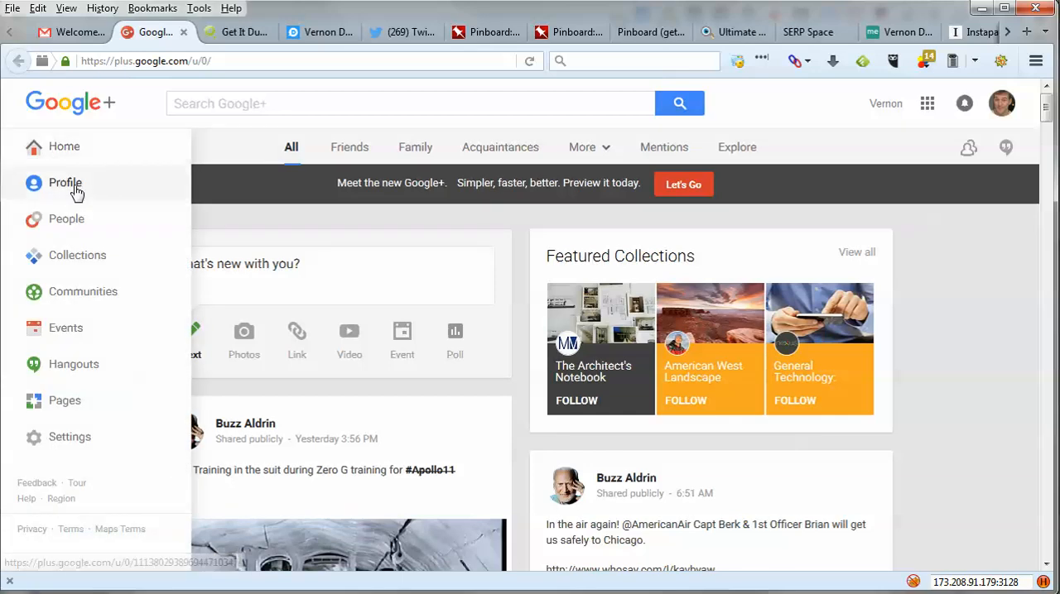
left_click(72, 191)
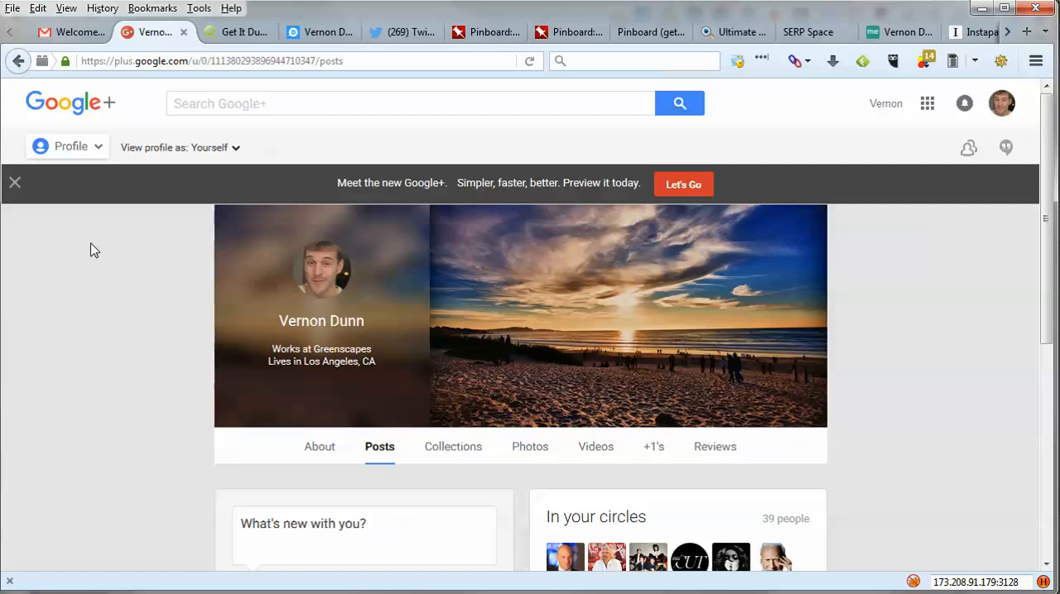
left_click_drag(2, 249, 5, 244)
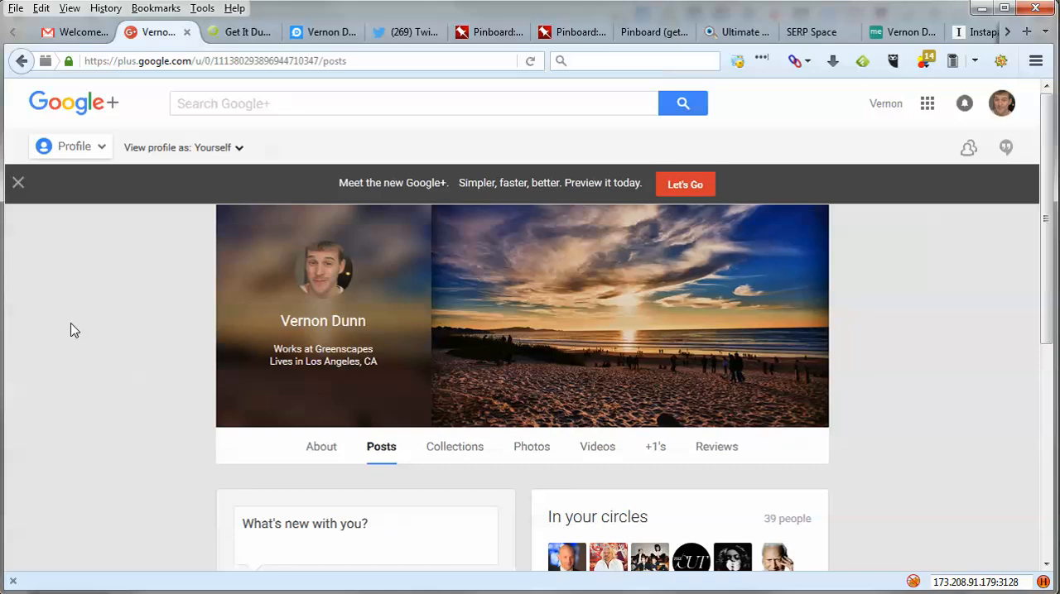
left_click(99, 147)
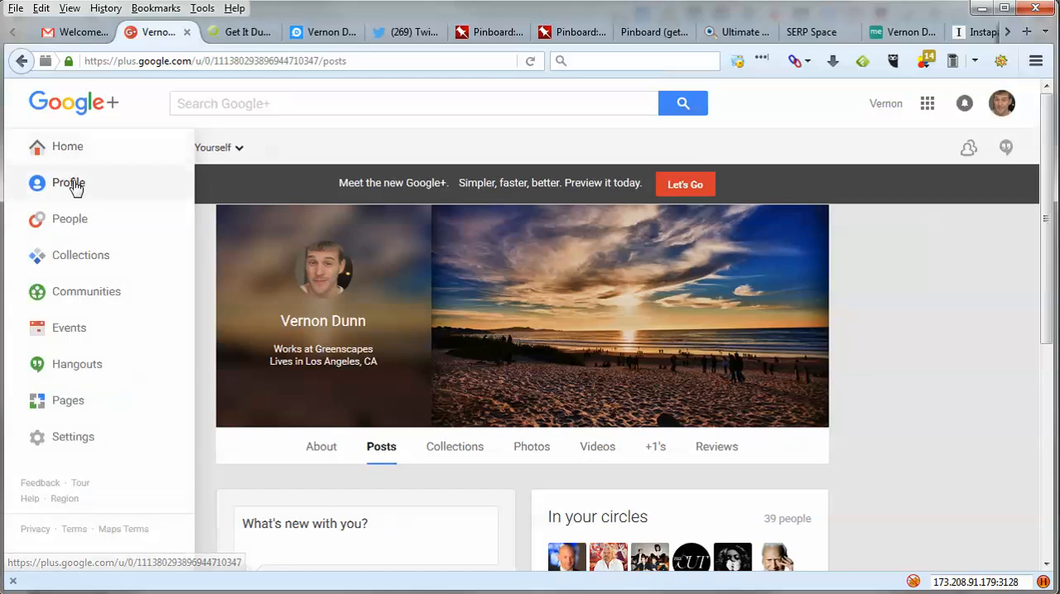
left_click(321, 448)
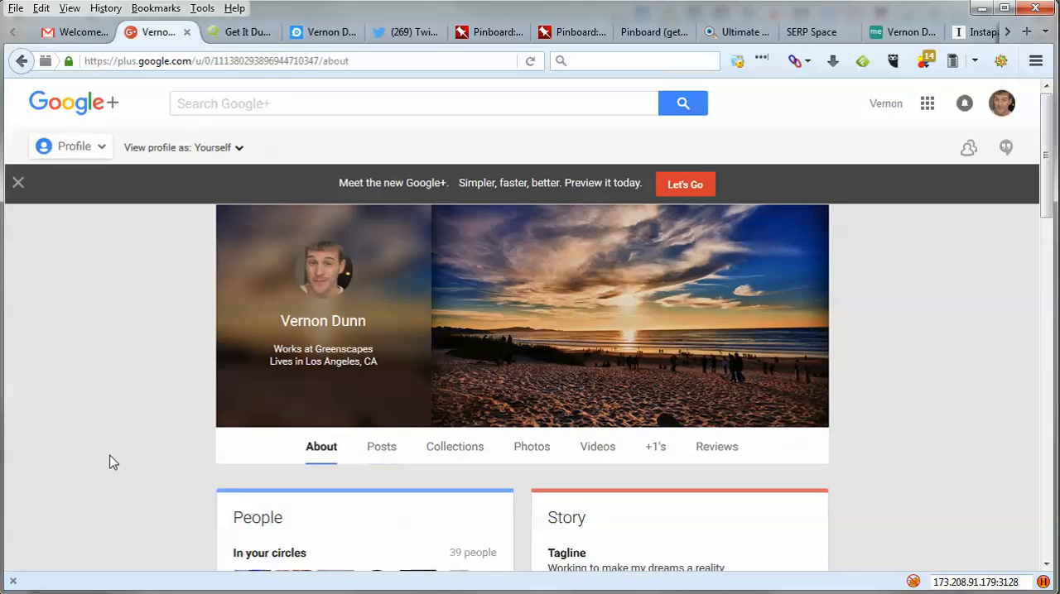
- Open the profile's Links section for editing and add a blank custom link under Other profiles
scroll(127, 448, "down", 5)
scroll(127, 448, "down", 8)
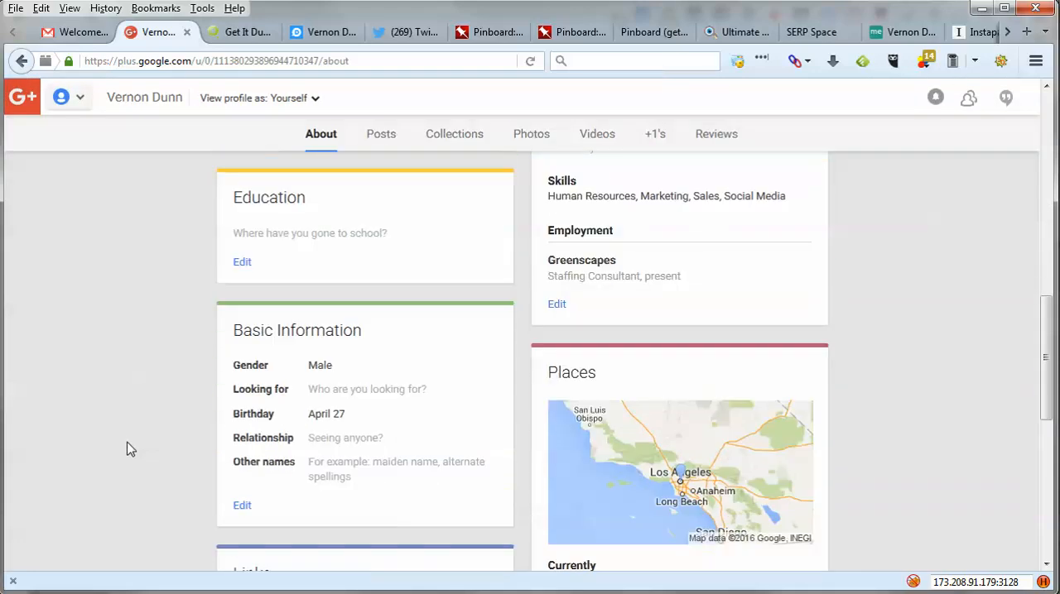
scroll(128, 448, "up", 2)
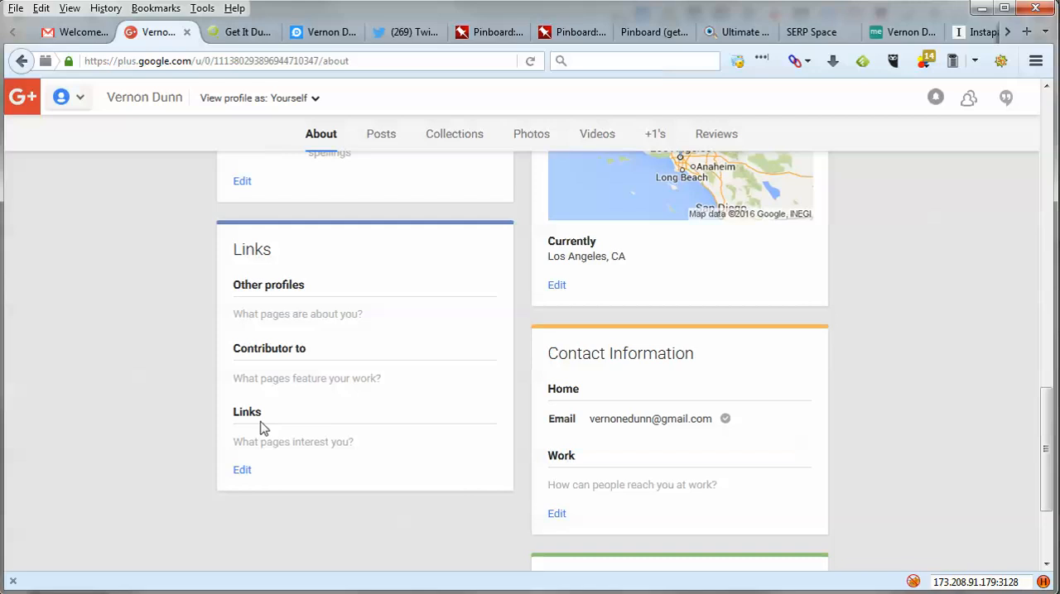
left_click(244, 469)
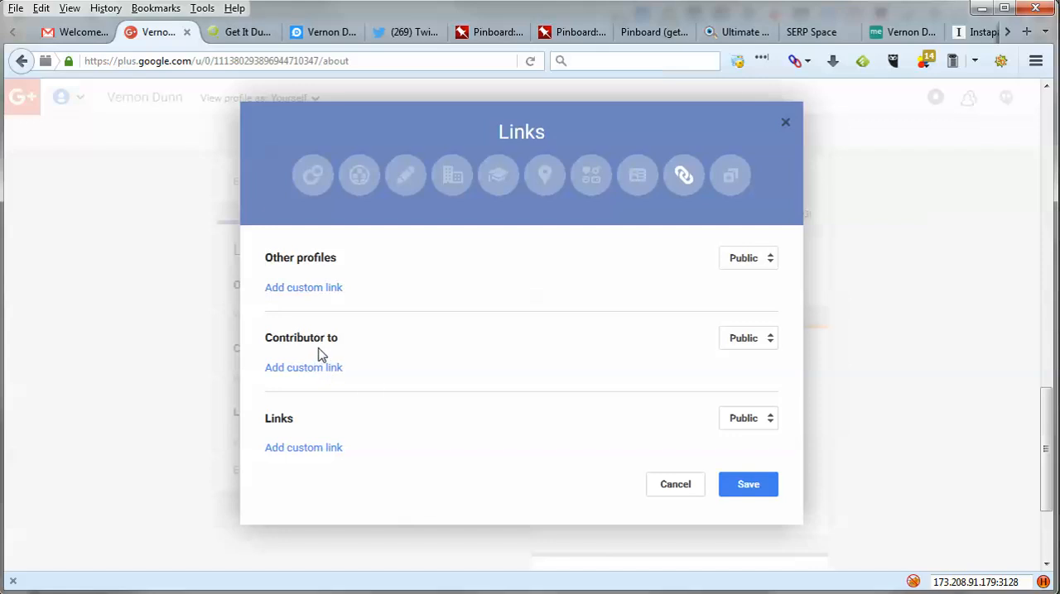
left_click(303, 288)
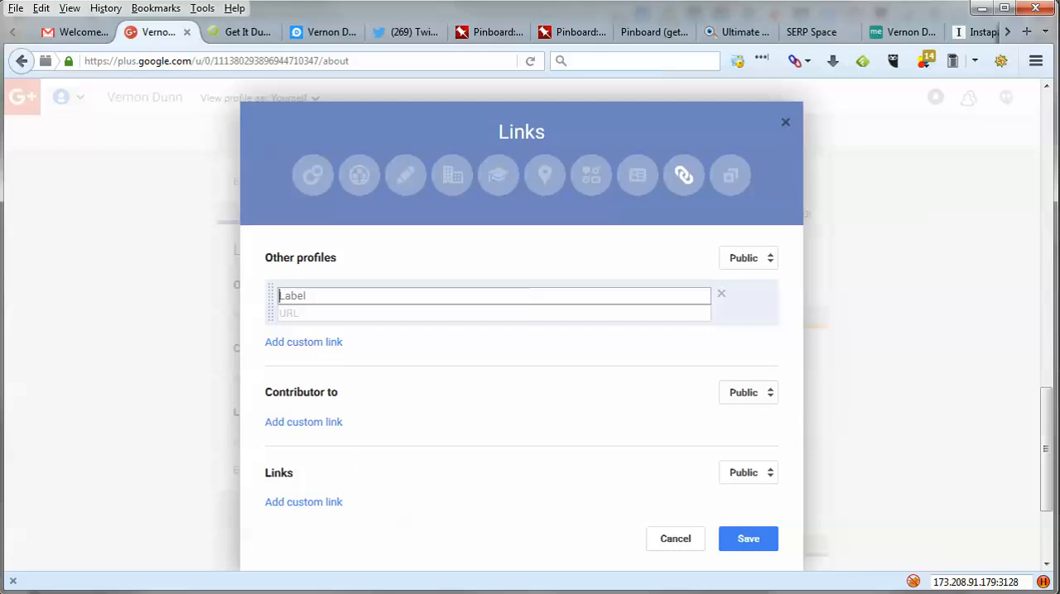
- Switch to the account workbook in Google Sheets and arrange its window beside the Google+ Links dialog
key("alt+Tab")
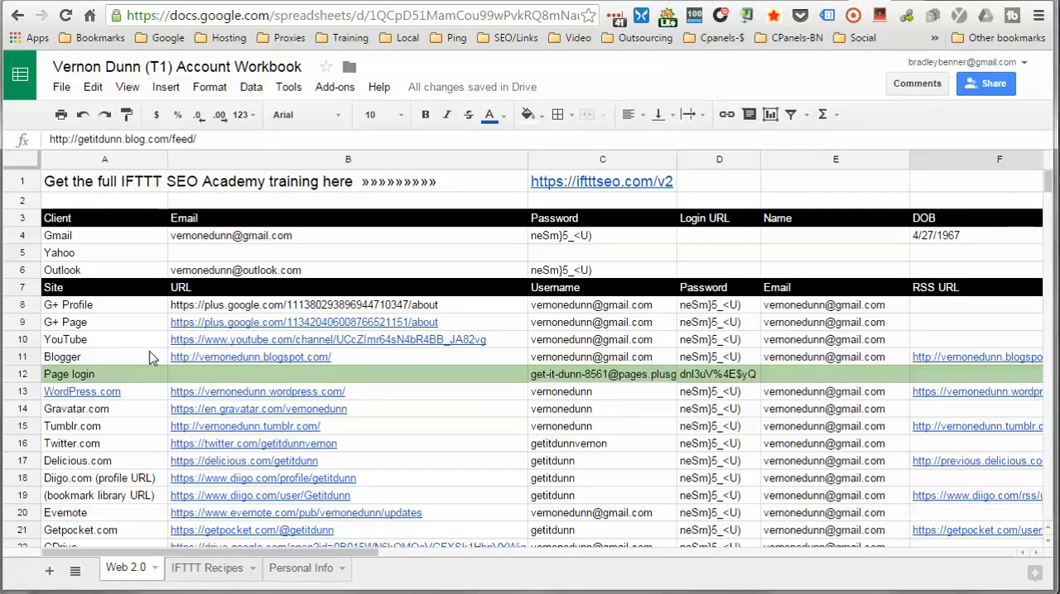
mouse_move(193, 339)
left_click_drag(580, 2, 1052, 0)
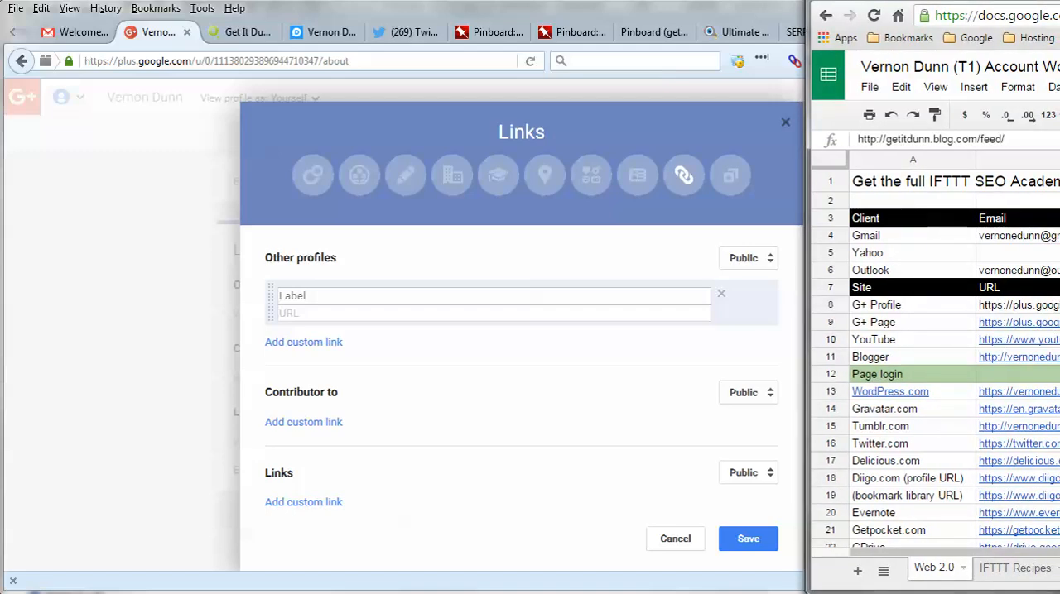
left_click_drag(464, 18, 222, 27)
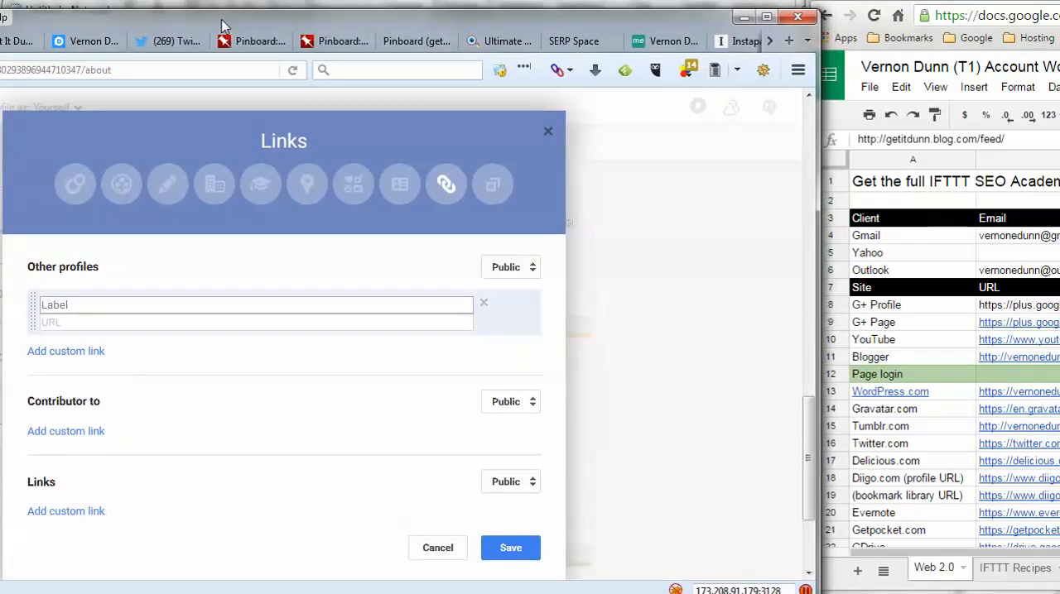
left_click_drag(952, 2, 717, 3)
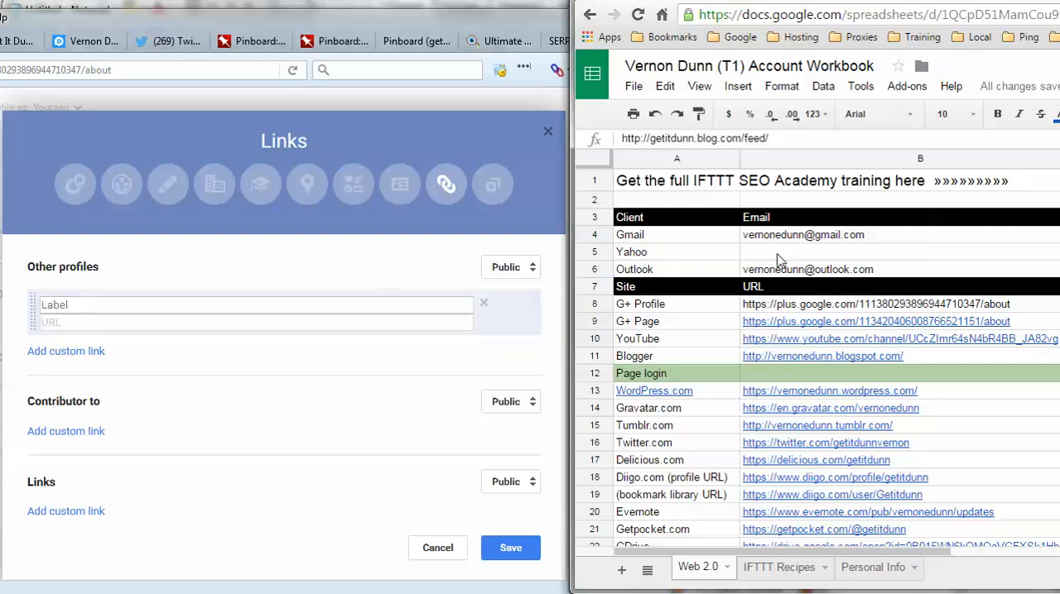
- Label the blank profile link "Get It Dunn G+ Page" and paste in the G+ Page URL copied from the workbook
left_click(200, 308)
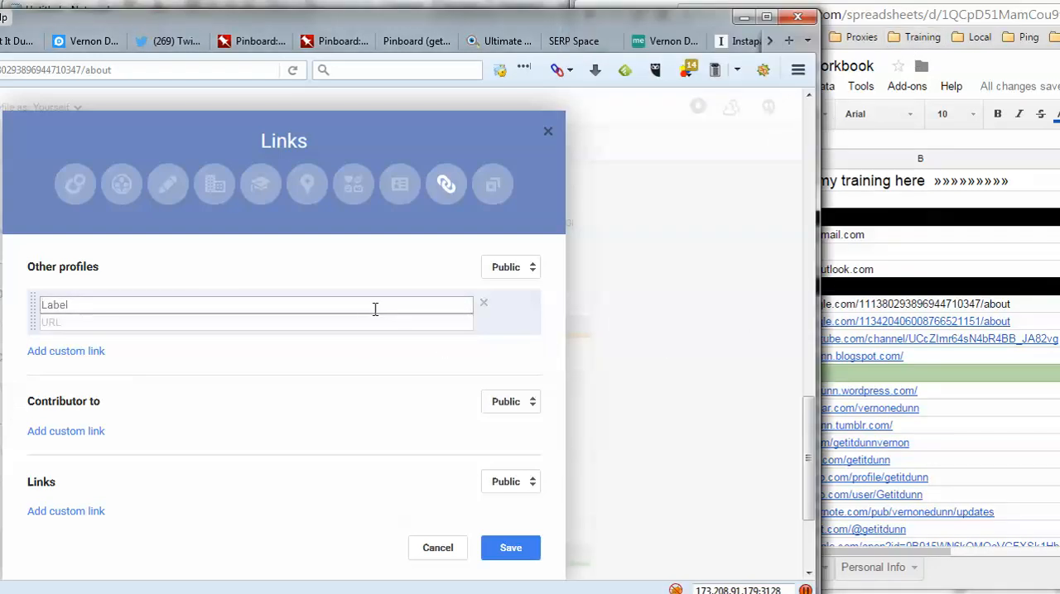
type("Get It Dunn")
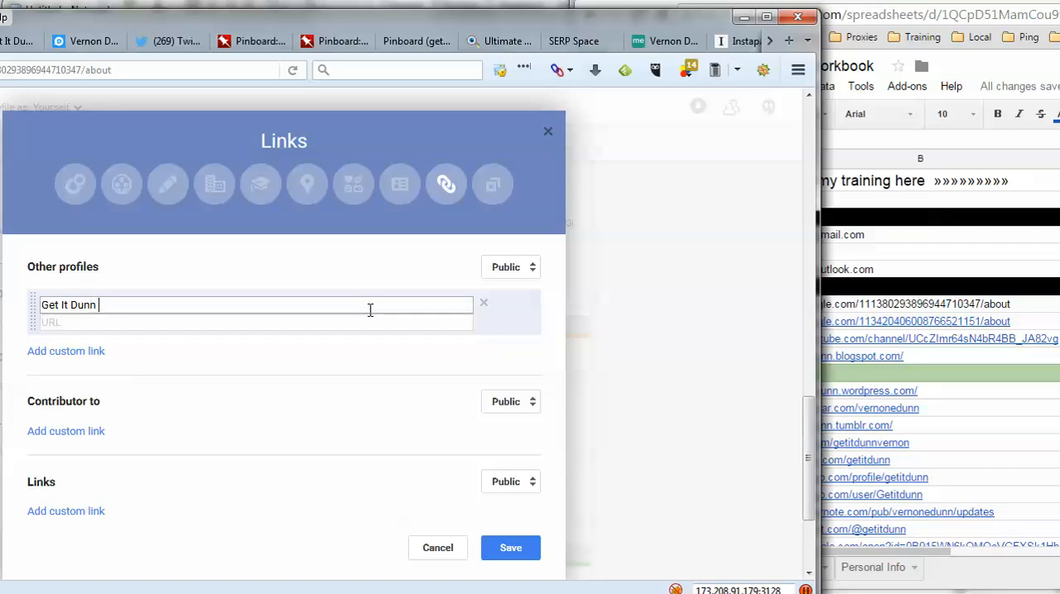
type("G+ Page")
left_click(919, 3)
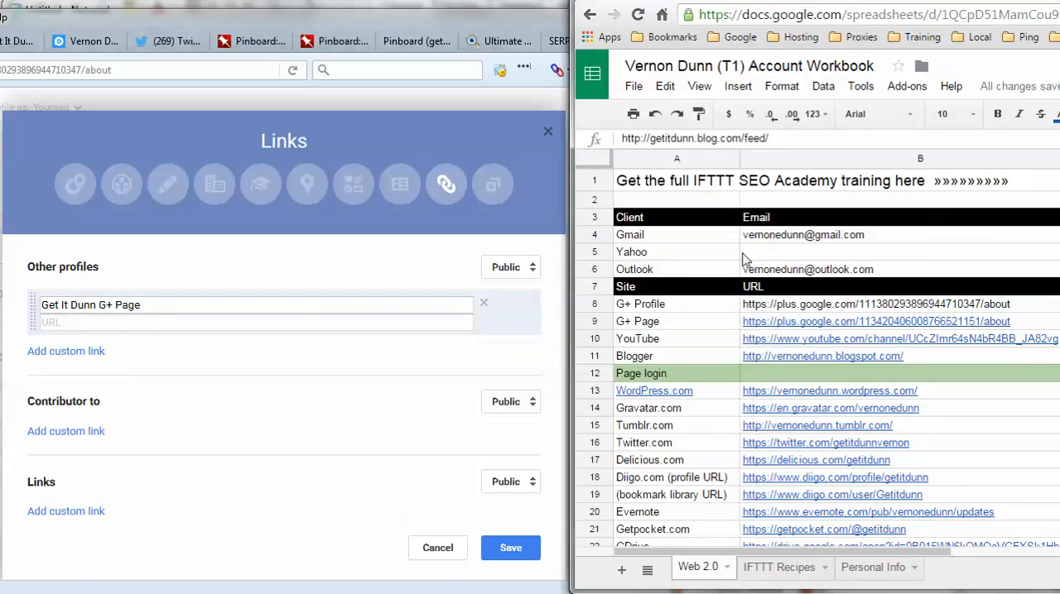
right_click(780, 326)
left_click(808, 370)
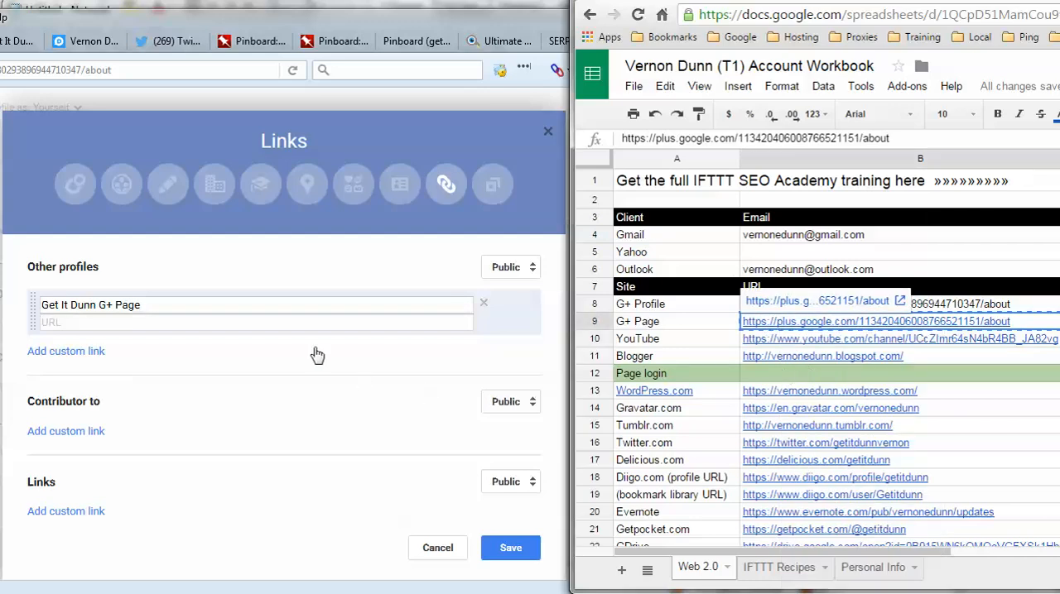
right_click(199, 324)
left_click(238, 394)
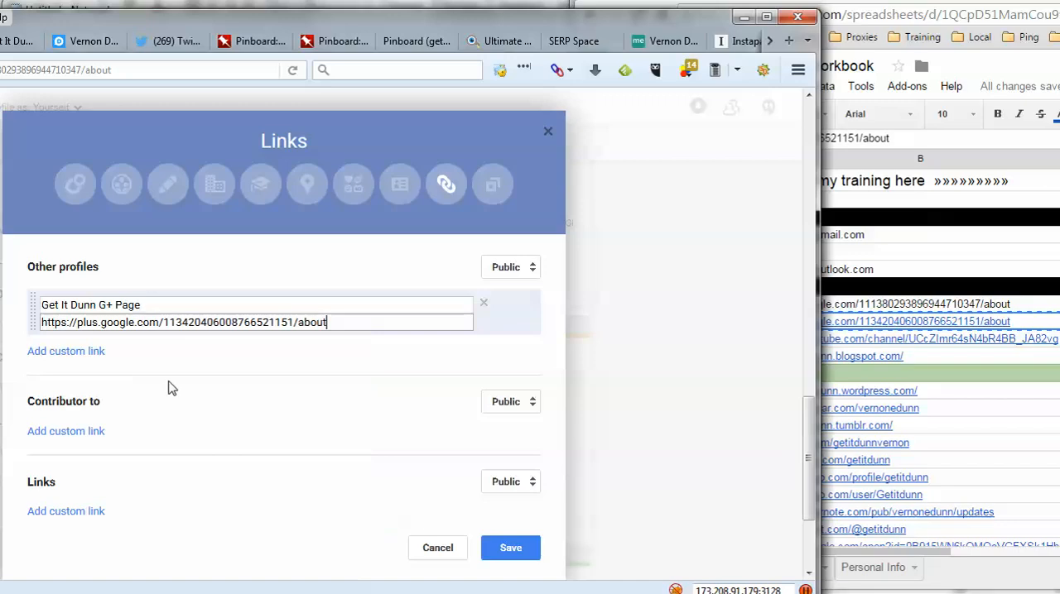
- Add a custom profile link labelled "Get It Dunn YT Channel" with the YouTube URL copied from the workbook
left_click(96, 351)
type("Get It D")
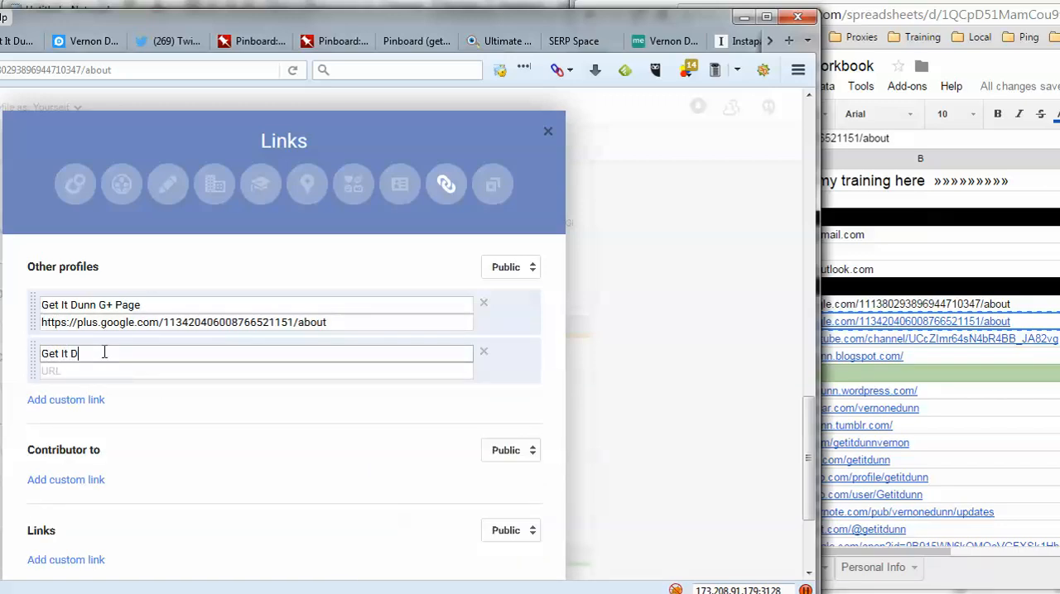
type("unn YT Channel")
left_click(951, 348)
right_click(951, 349)
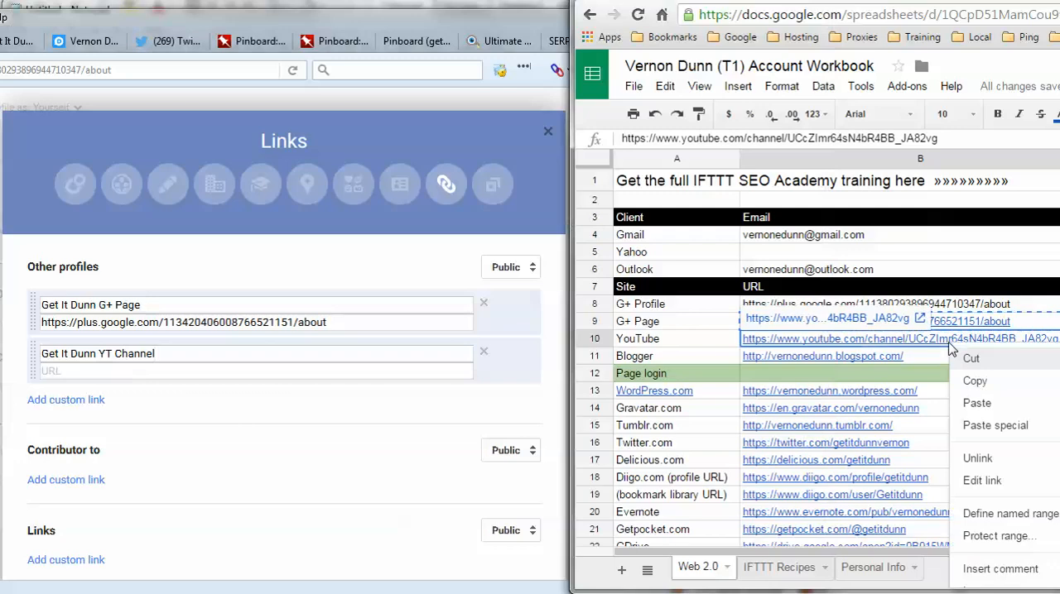
left_click(974, 381)
left_click(227, 370)
right_click(230, 371)
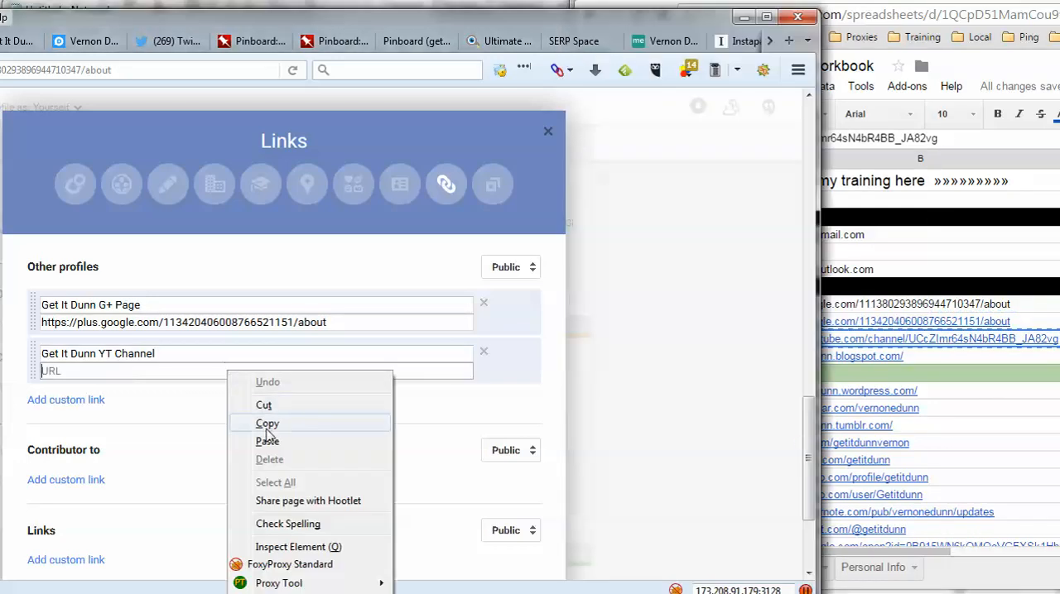
left_click(266, 441)
- Add a custom profile link labelled "Get It Dunn Blogger" with the Blogger URL copied from the workbook
left_click(86, 402)
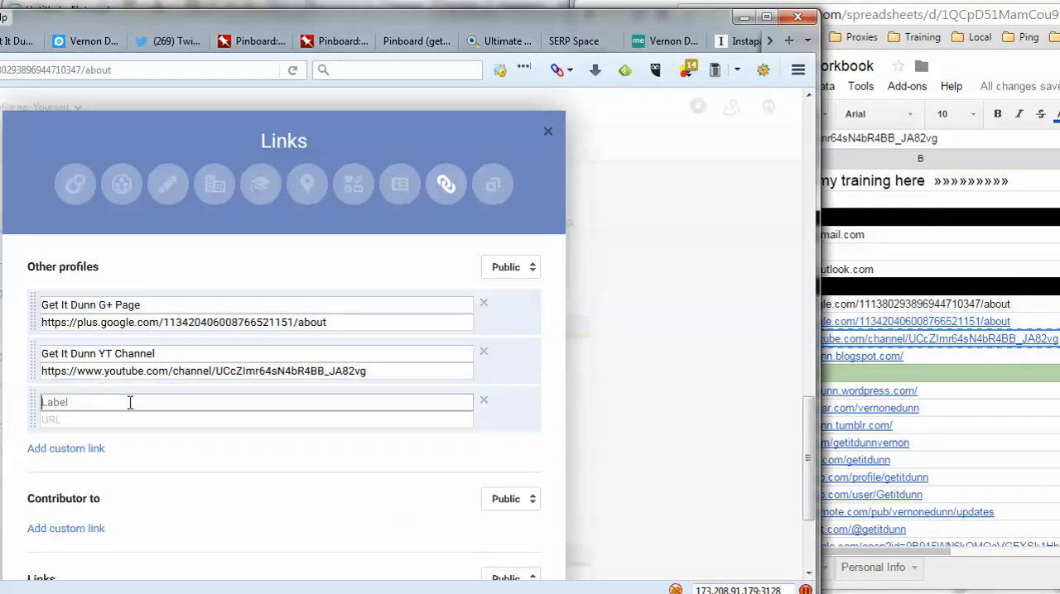
type("Get It Dunn Blogger Blo")
key("BackSpace")
key("BackSpace")
key("BackSpace")
left_click(917, 370)
right_click(921, 371)
left_click(934, 392)
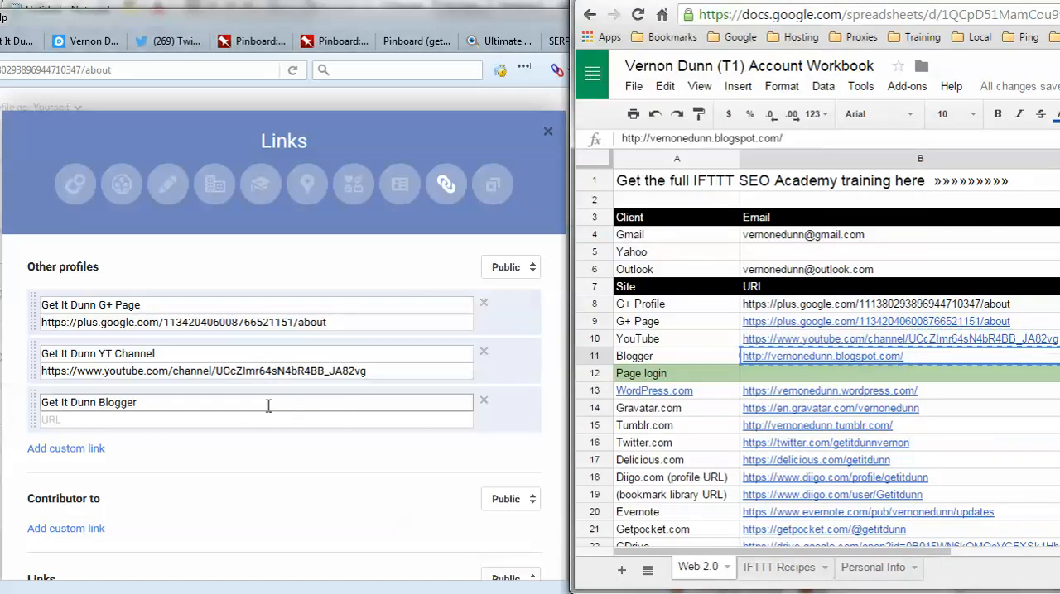
right_click(279, 426)
left_click(307, 490)
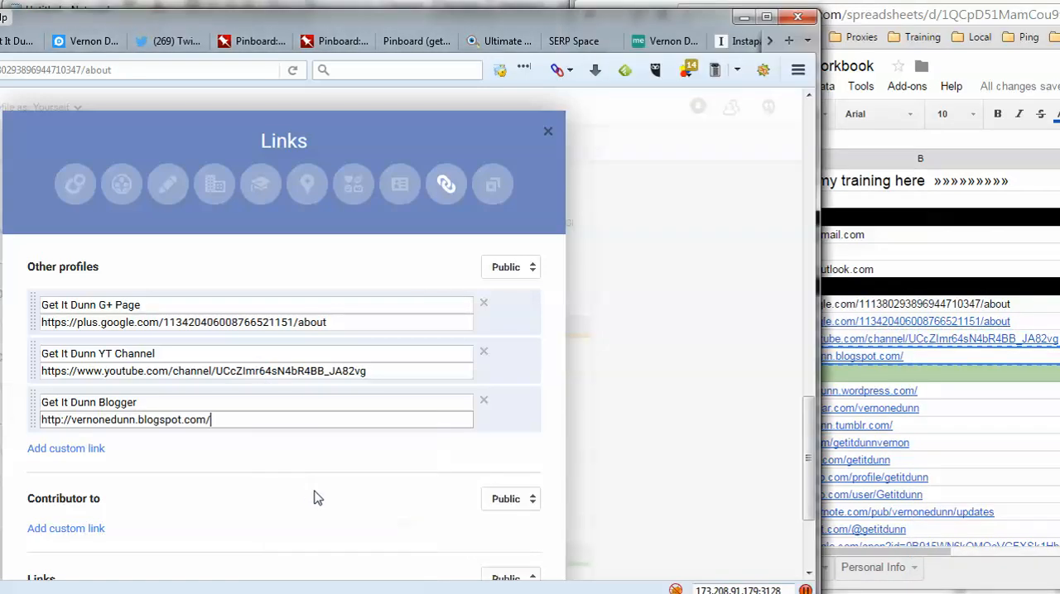
- Add a custom profile link labelled "Get It Dunn WordPress" with the WordPress.com URL copied from the workbook
left_click(91, 450)
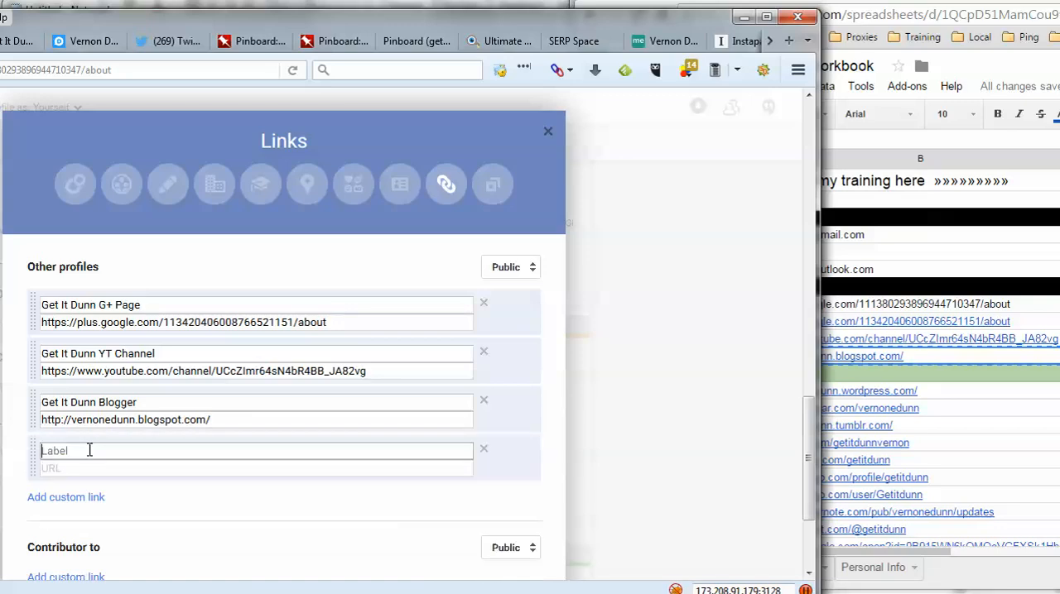
left_click(966, 407)
scroll(963, 411, "down", 1)
scroll(962, 411, "down", 1)
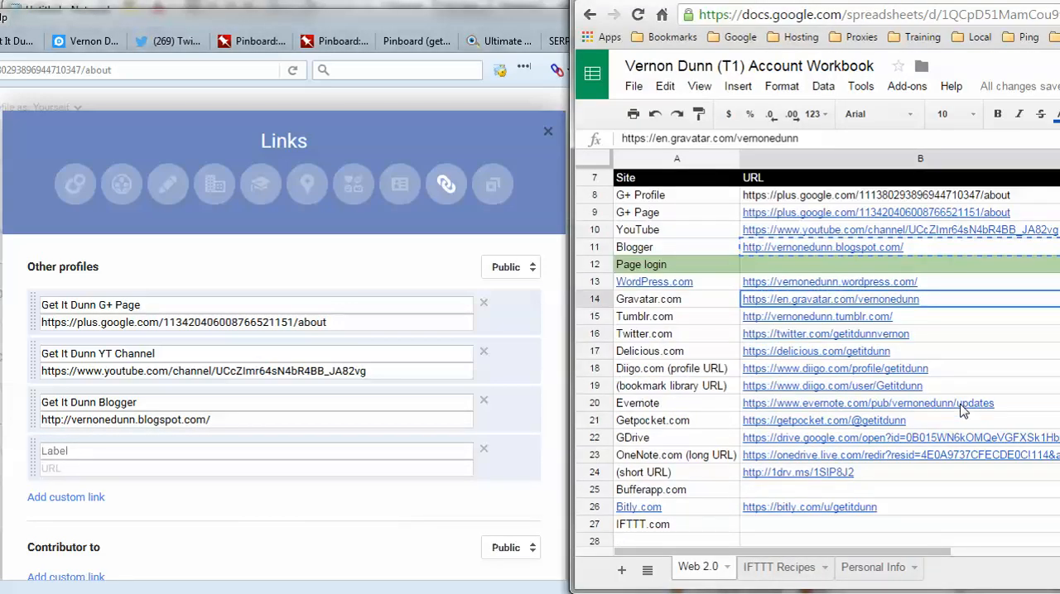
right_click(873, 286)
left_click(893, 332)
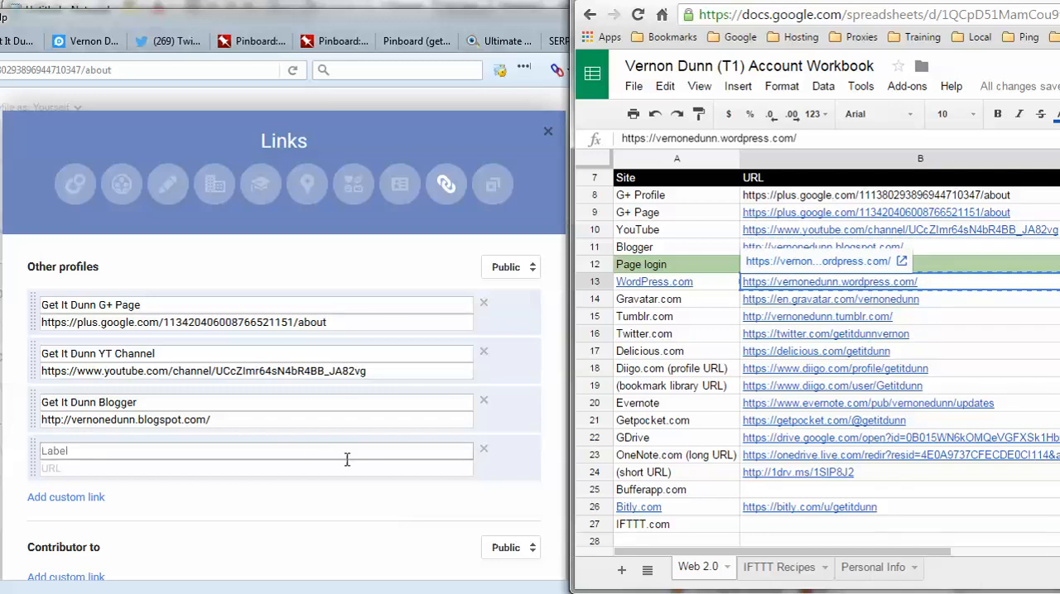
left_click(248, 448)
type("Get I")
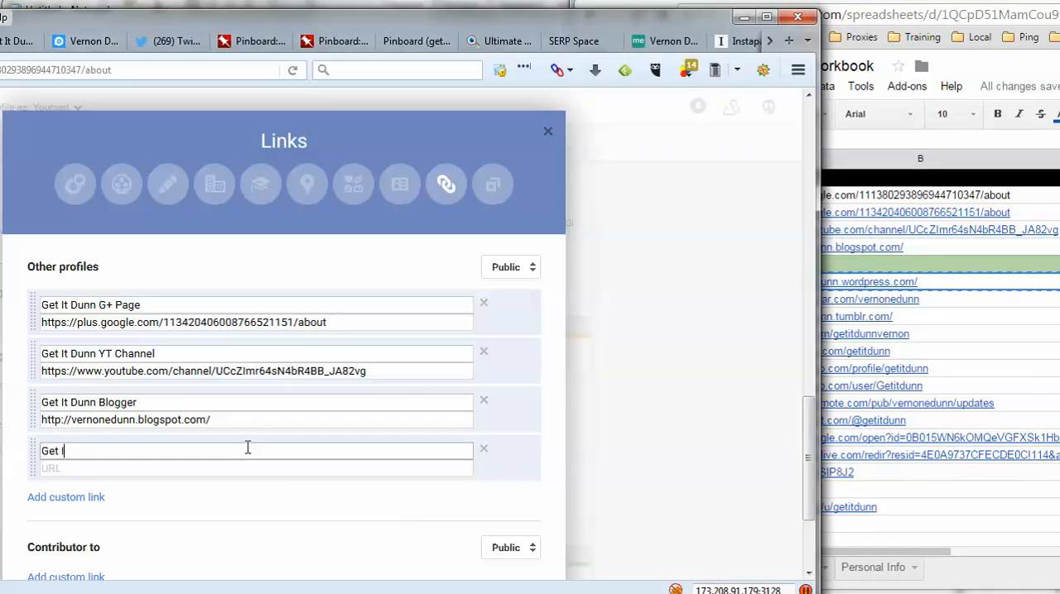
type("nn WordPress")
key("Tab")
key("ctrl+v")
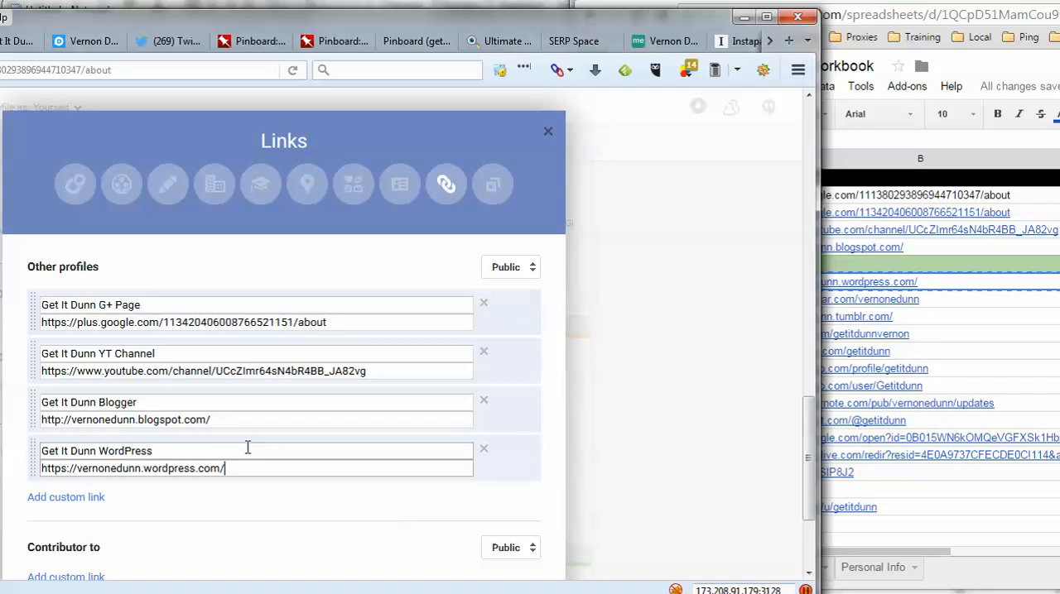
- Add a custom profile link labelled with the profile owner's full name plus "Gravatar", using the Gravatar.com URL copied from the workbook
left_click(103, 498)
scroll(111, 500, "down", 3)
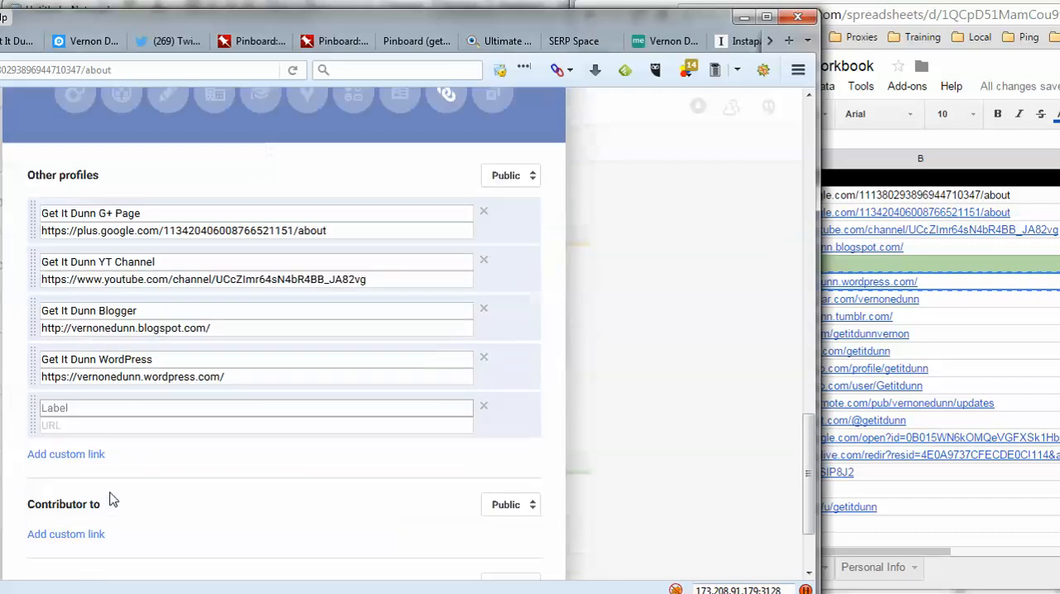
left_click(943, 303)
right_click(944, 303)
left_click(967, 336)
left_click(164, 296)
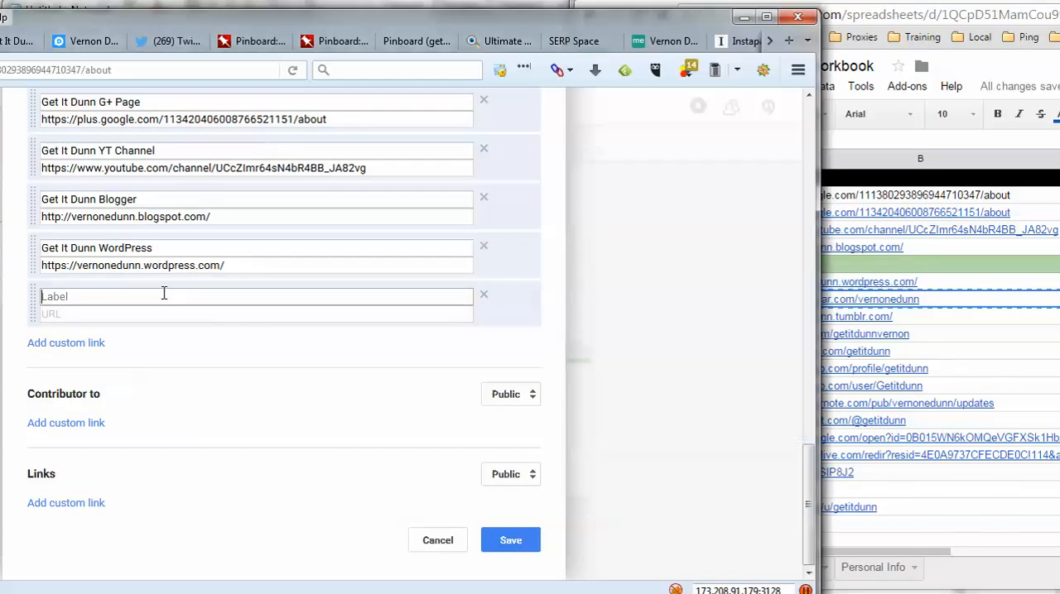
type("Vernon Dunn Gravatatr")
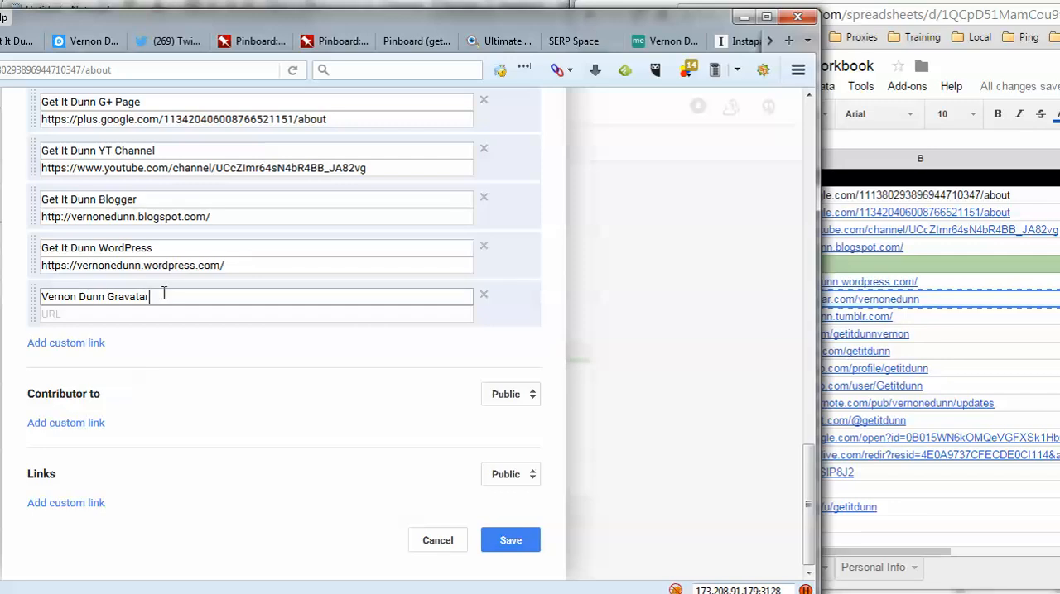
left_click(141, 320)
right_click(134, 320)
left_click(163, 357)
left_click(137, 295)
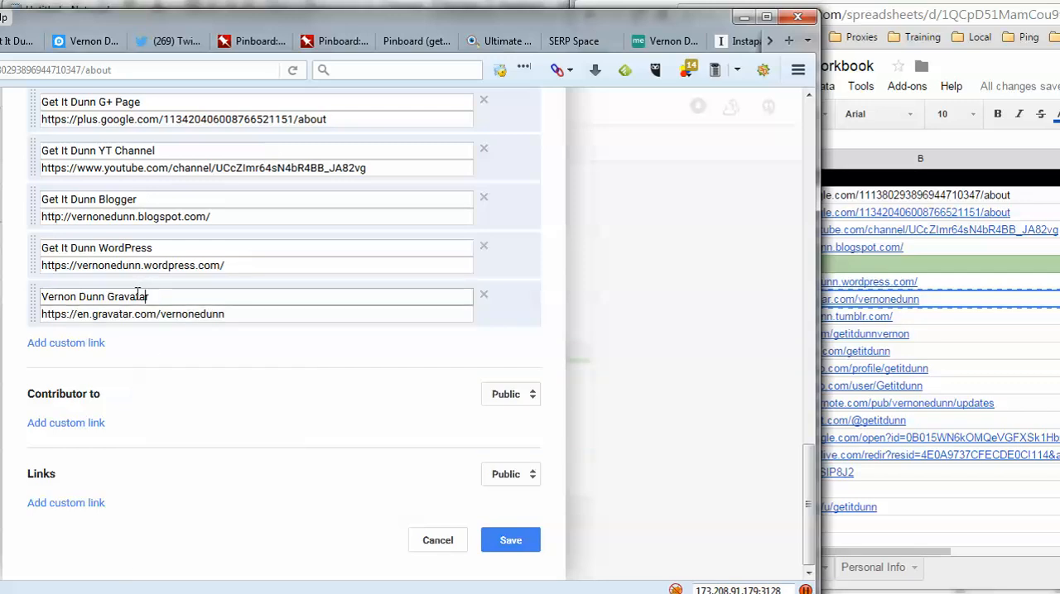
triple_click(137, 296)
left_click(162, 298)
left_click_drag(41, 296, 169, 298)
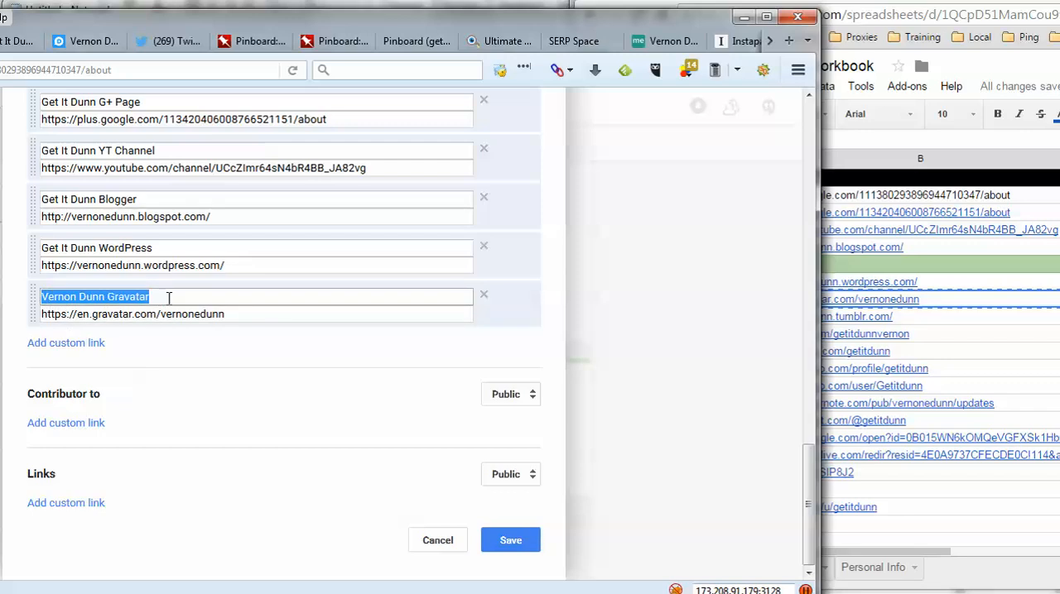
- Add a custom profile link labelled "Get It Dunn Tumblr" with the Tumblr.com URL copied from the workbook
left_click(76, 341)
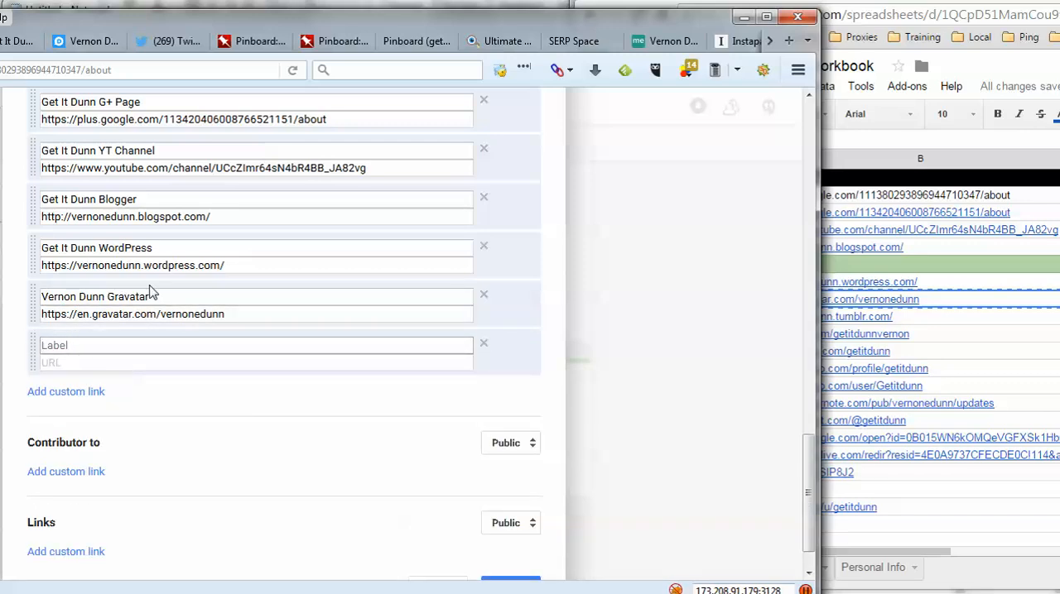
left_click(956, 329)
right_click(956, 329)
left_click(976, 359)
left_click(160, 348)
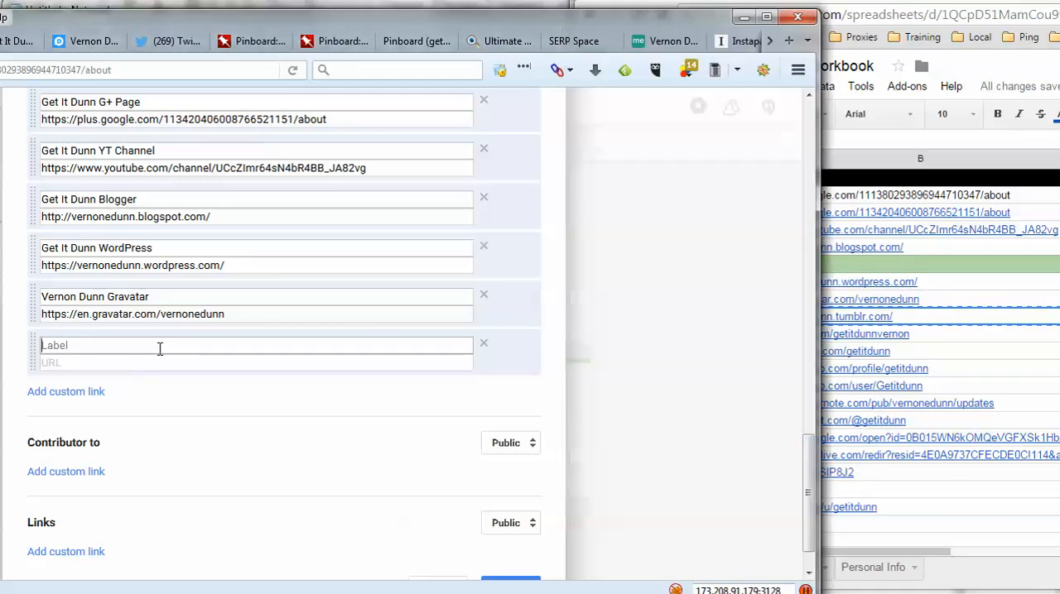
type("Get It Dunn Tumblr")
key("Tab")
key("ctrl+v")
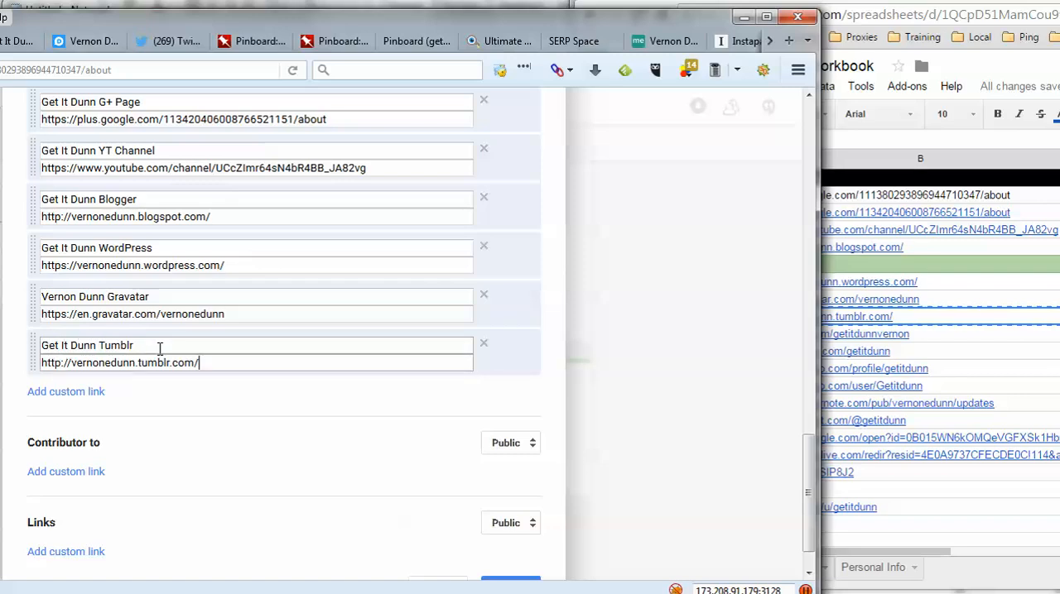
- Add a custom profile link labelled "Get It Dunn Twitter" with the Twitter.com URL copied from the workbook
left_click(66, 392)
left_click(950, 346)
left_click(884, 335)
right_click(941, 339)
left_click(967, 374)
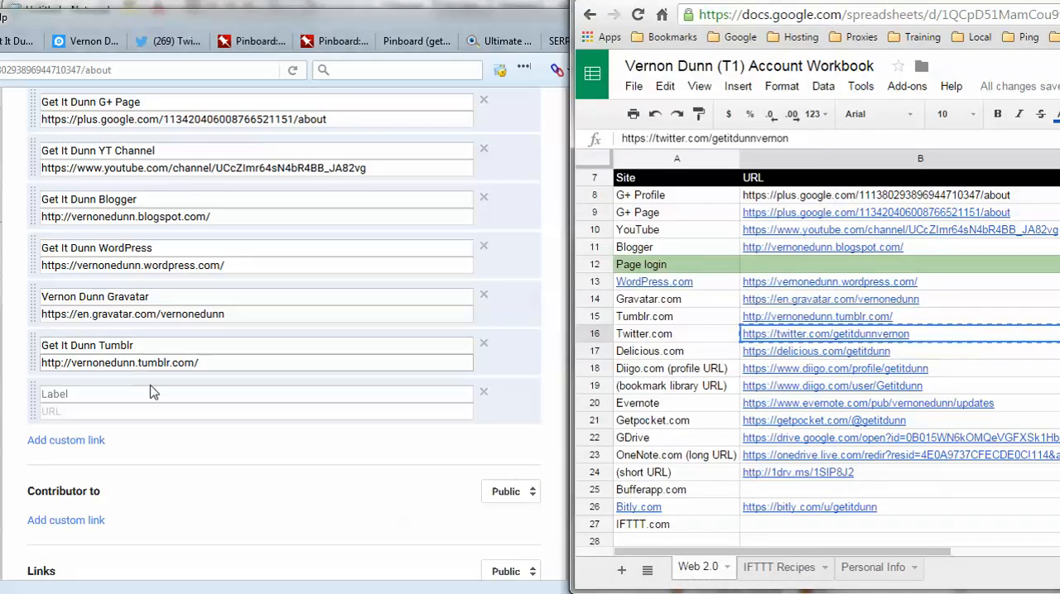
left_click(148, 393)
type("Ge")
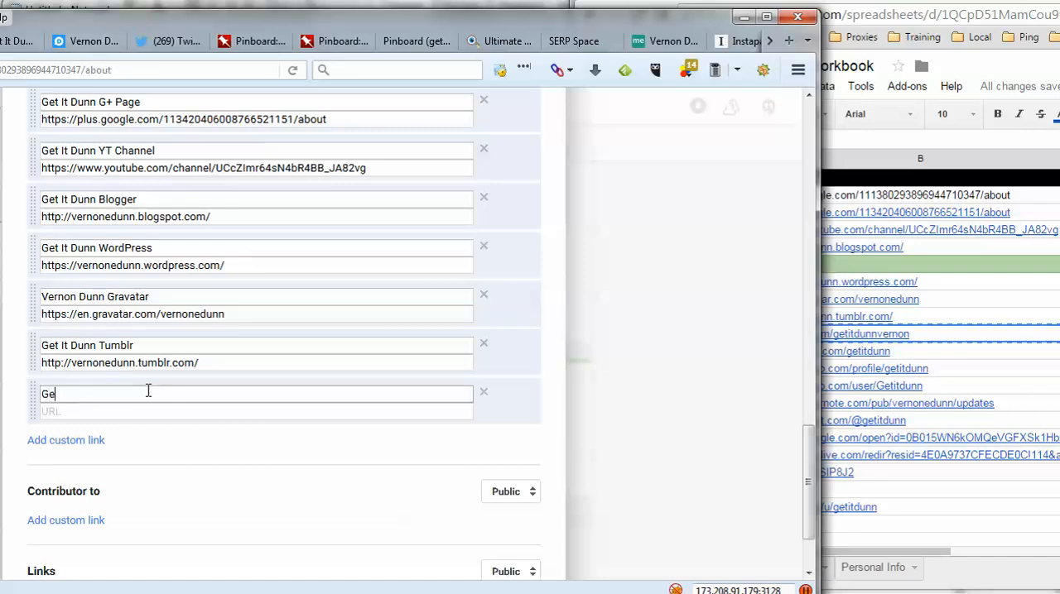
type("t It Dunn Twitter")
key("Tab")
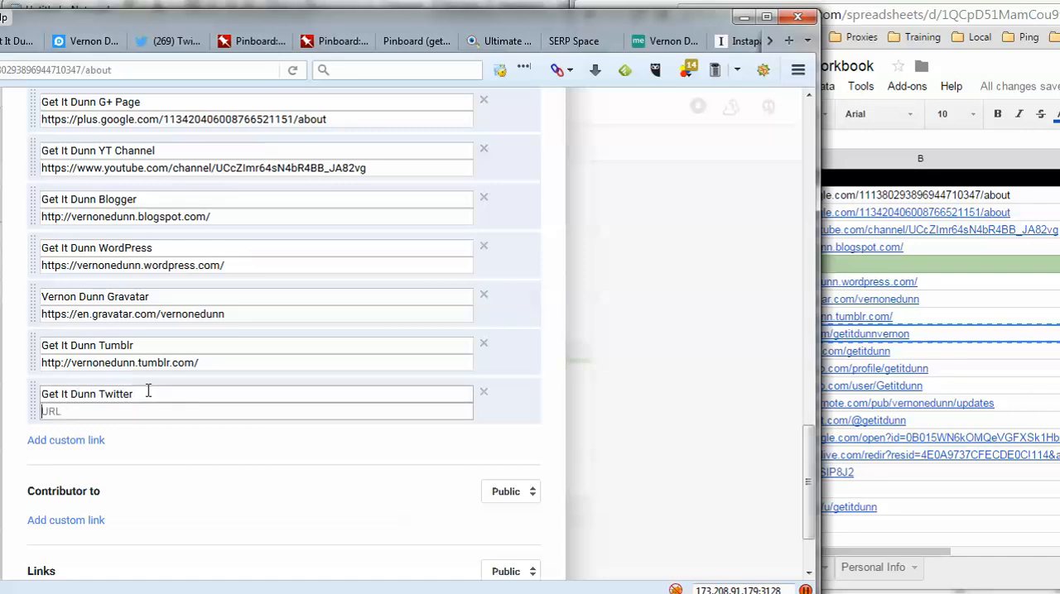
key("ctrl+v")
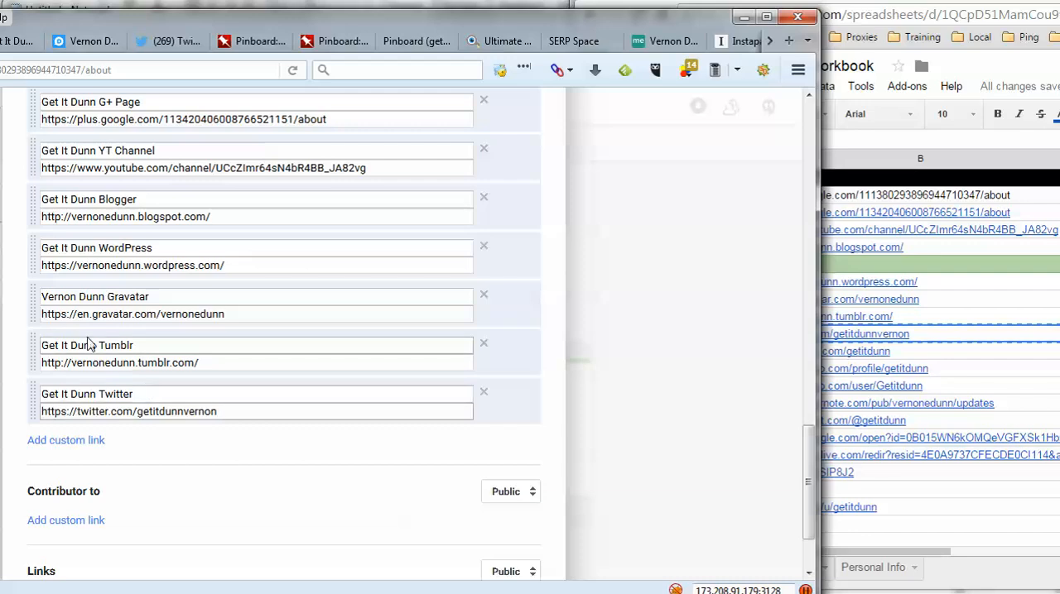
- Add a custom profile link labelled "Get It Dunn Delicious" with the Delicious.com URL copied from the workbook
left_click(66, 441)
left_click(896, 342)
left_click(896, 351)
right_click(845, 351)
left_click(857, 386)
left_click(175, 443)
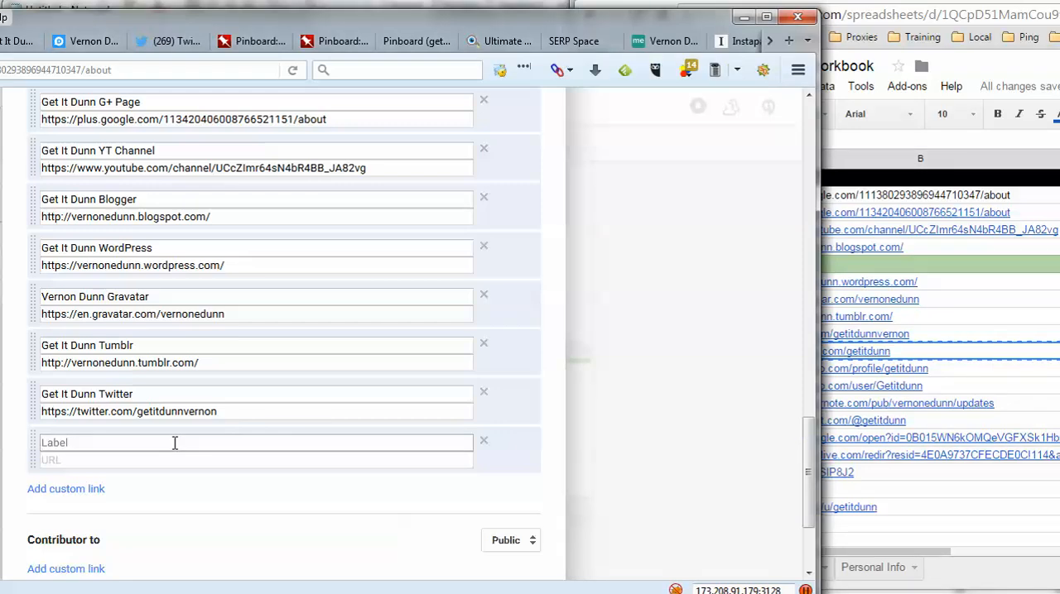
type("Get It Dunn")
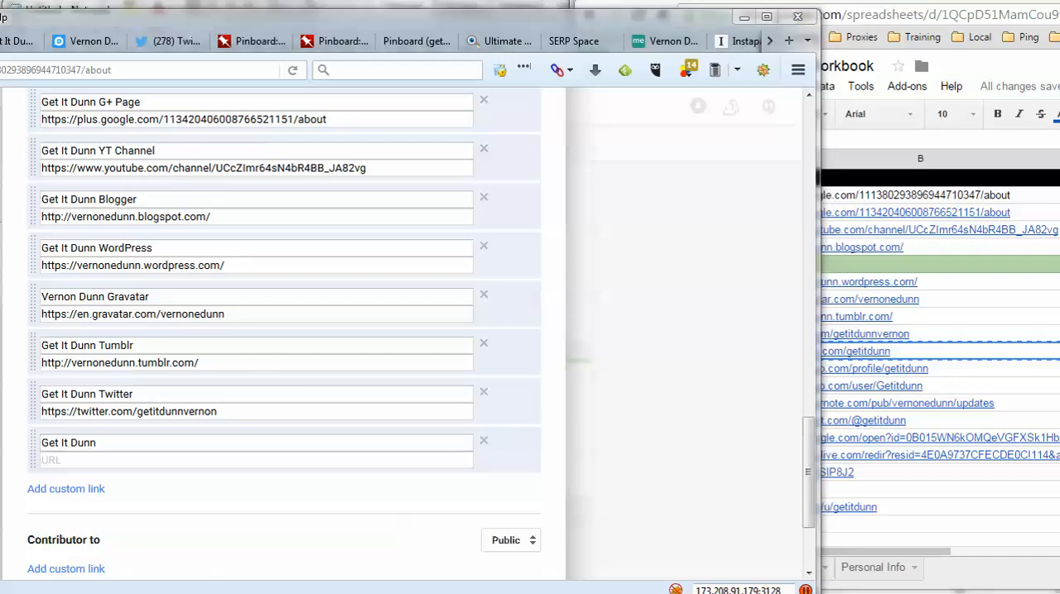
type("Dekicous")
key("Tab")
key("ctrl+v")
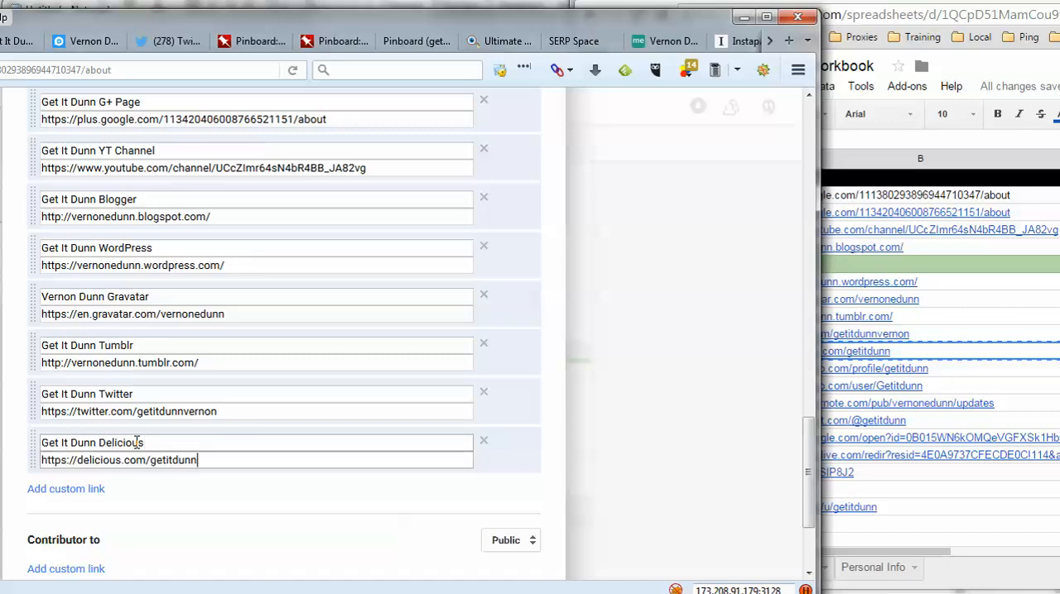
- Add a custom profile link labelled "Get It Dunn Diigo" with the Diigo.com profile URL copied from the workbook
left_click(93, 489)
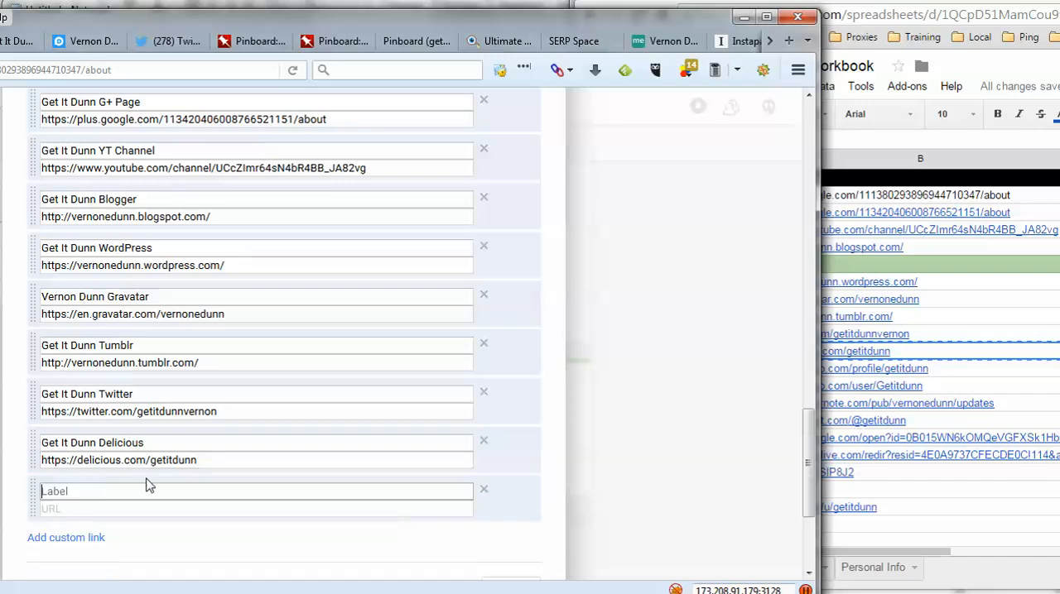
scroll(146, 484, "down", 1)
type("Get")
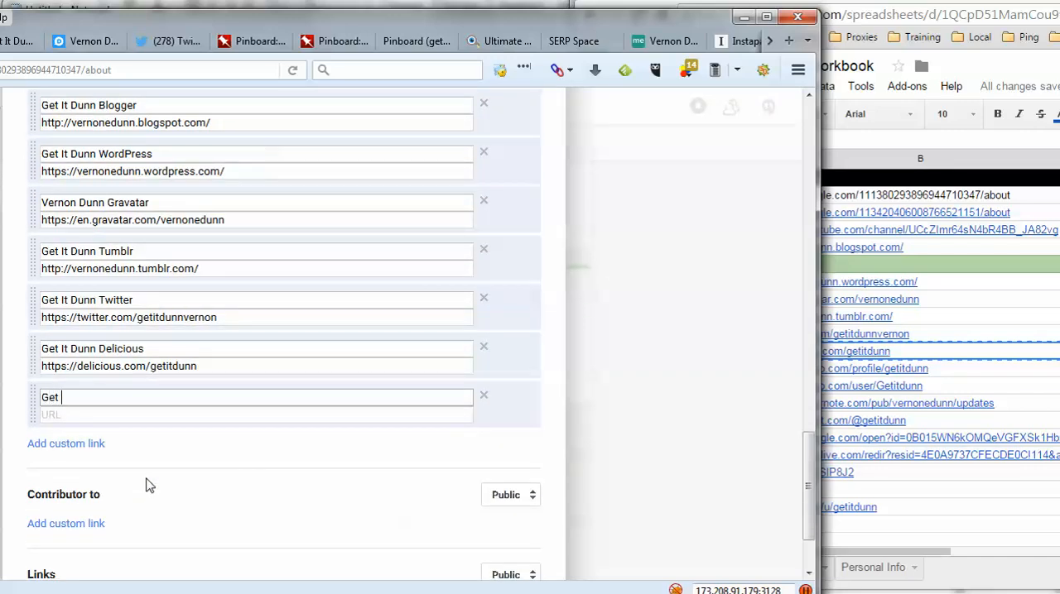
type(" It Dunn Diig")
left_click(146, 419)
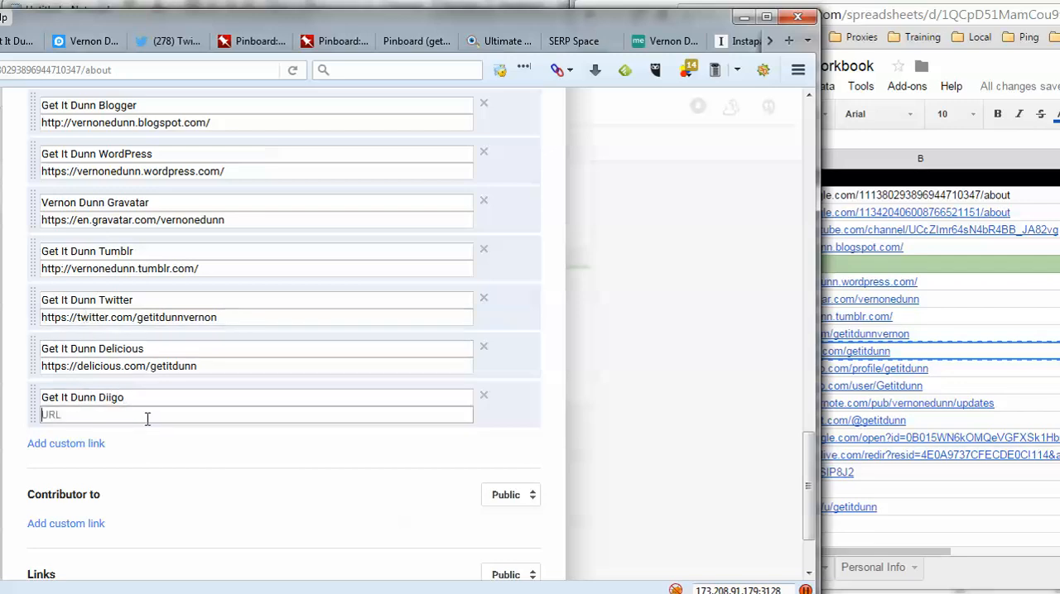
left_click(999, 370)
right_click(975, 374)
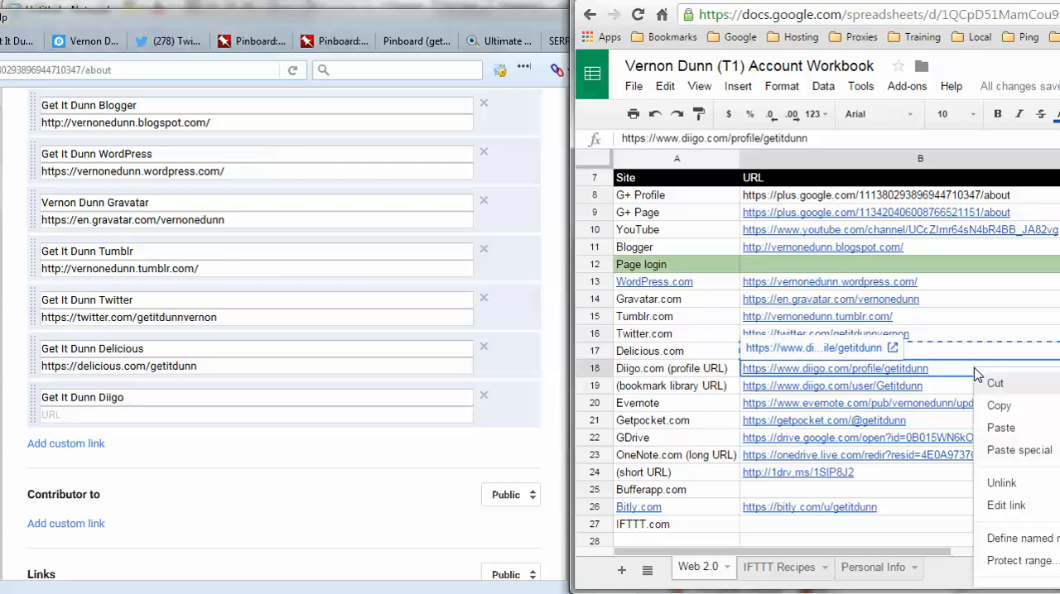
left_click(1002, 402)
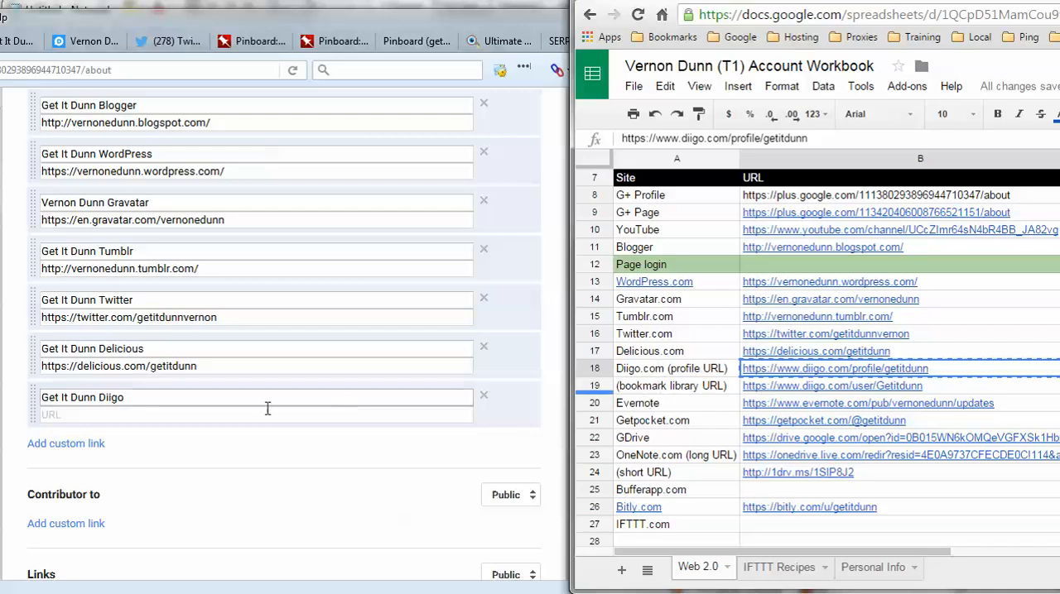
right_click(216, 417)
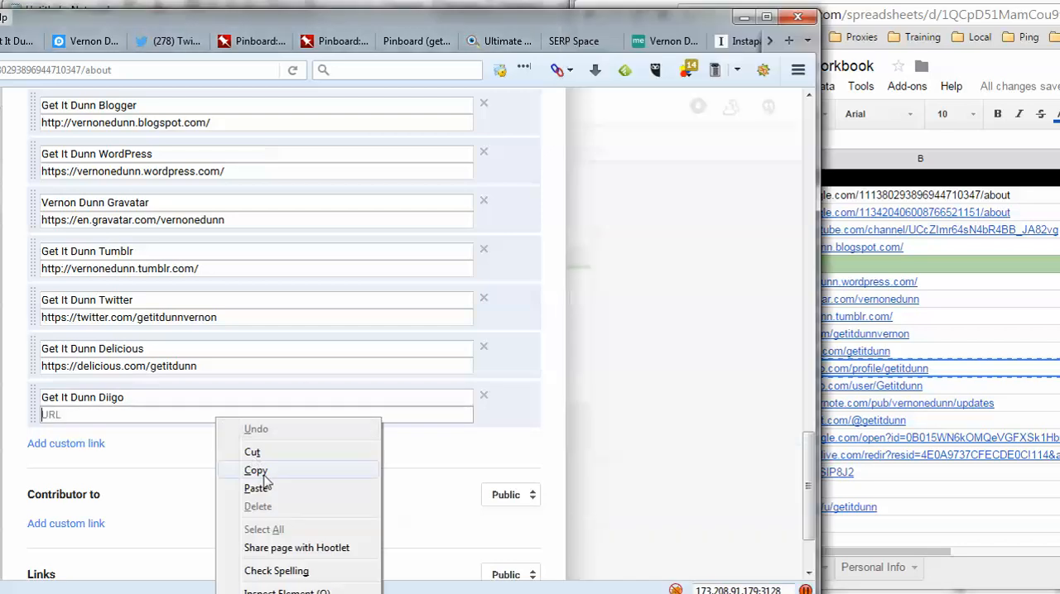
left_click(256, 489)
- Add a custom profile link labelled "Evernote" with the Evernote URL copied from the workbook, and add another blank link entry below it
left_click(37, 444)
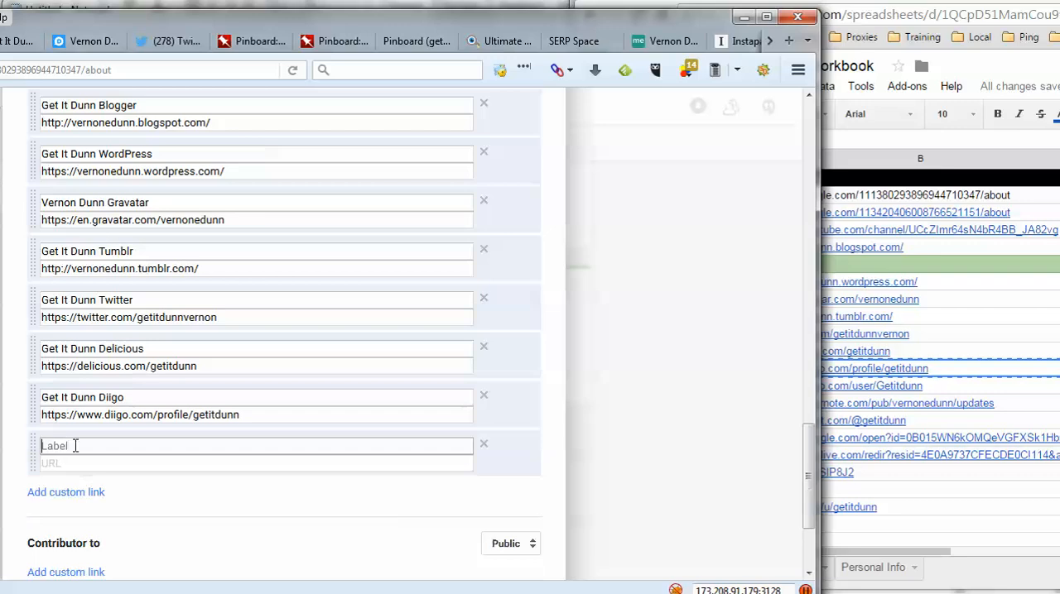
left_click(1038, 386)
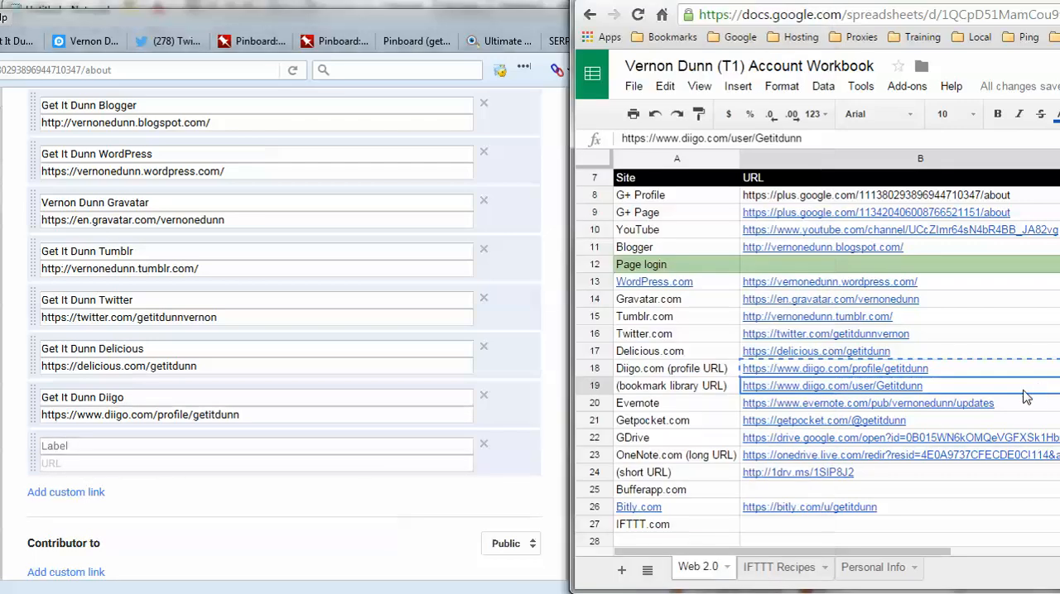
scroll(1026, 396, "down", 2)
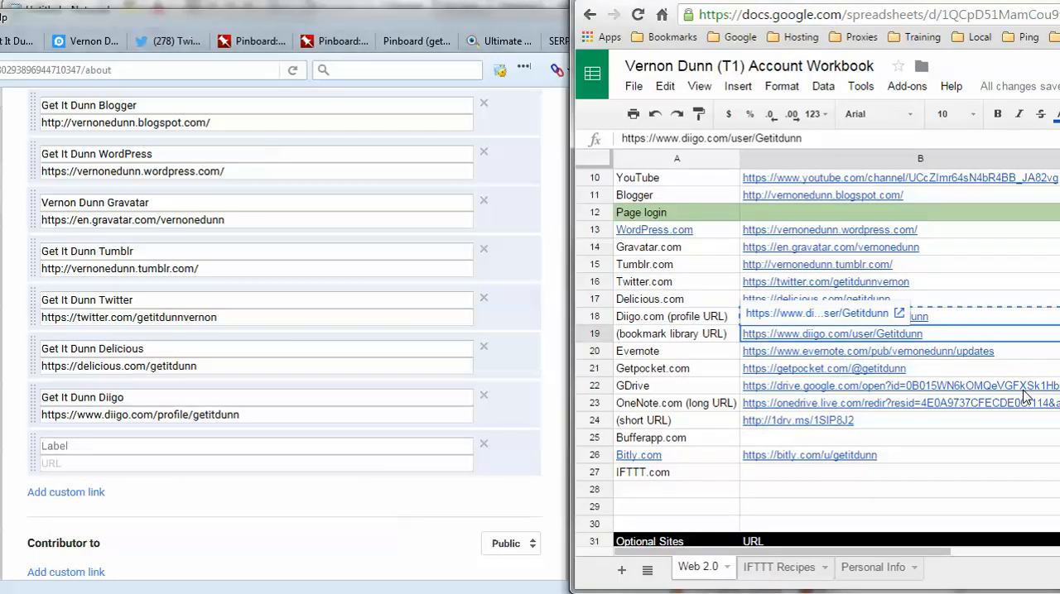
right_click(768, 362)
left_click(789, 394)
left_click(164, 439)
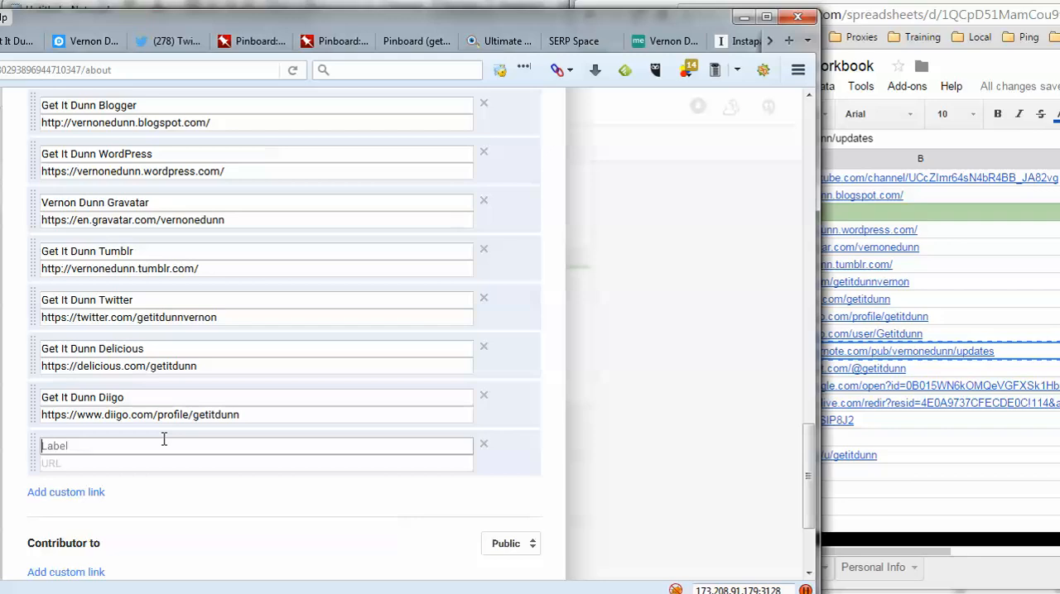
type("Evernote")
left_click(159, 461)
key("ctrl+v")
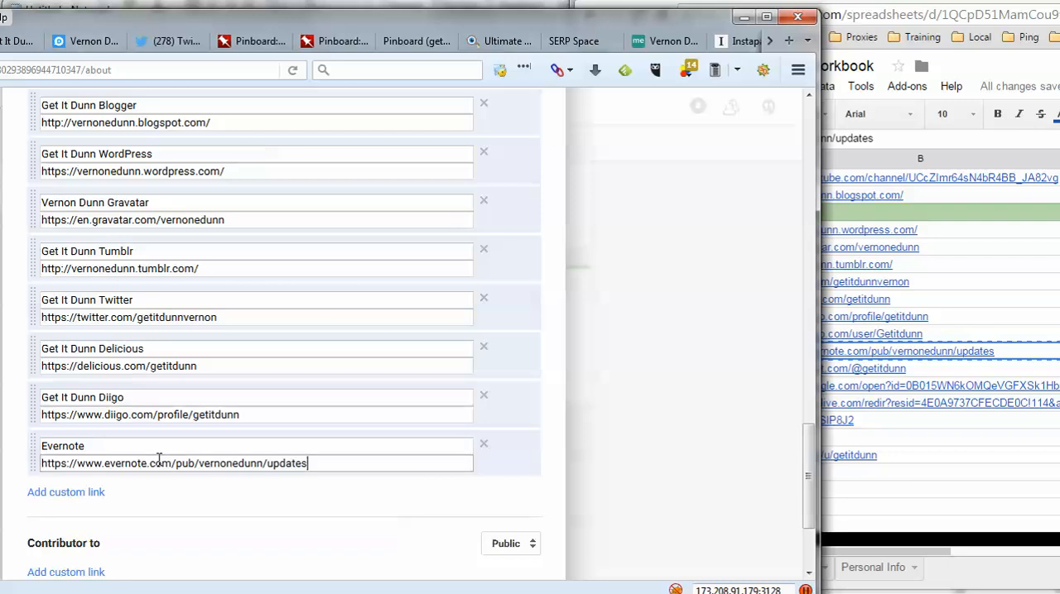
left_click(86, 493)
scroll(165, 473, "down", 2)
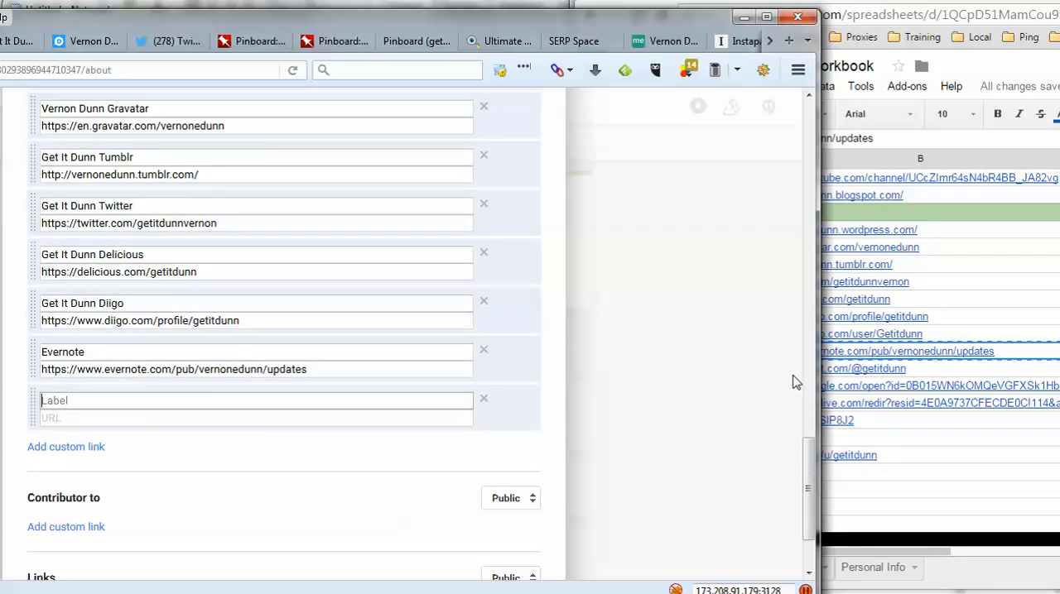
left_click(899, 379)
left_click(899, 378)
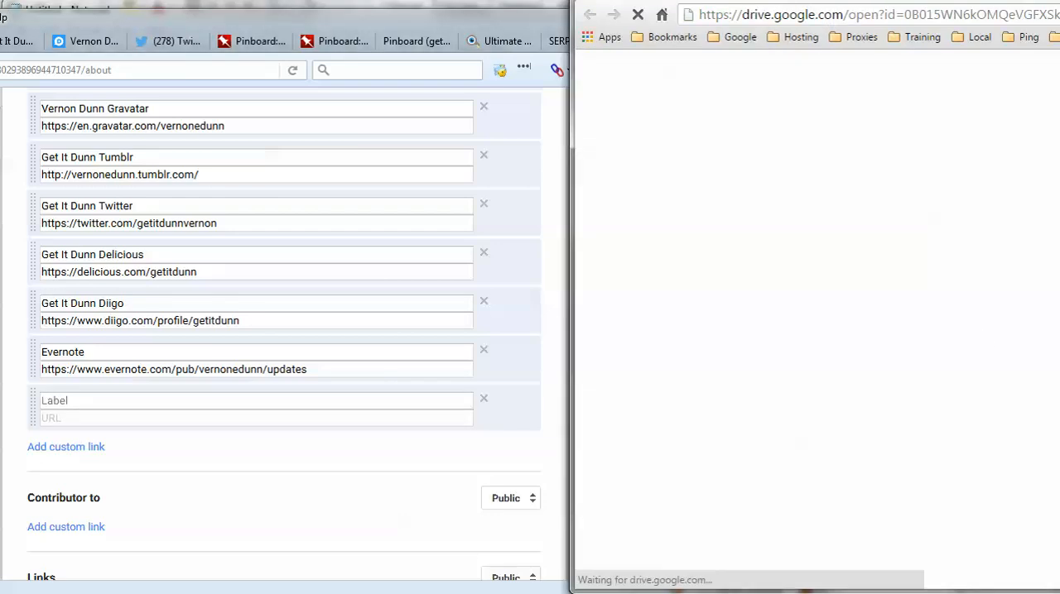
key("ctrl+w")
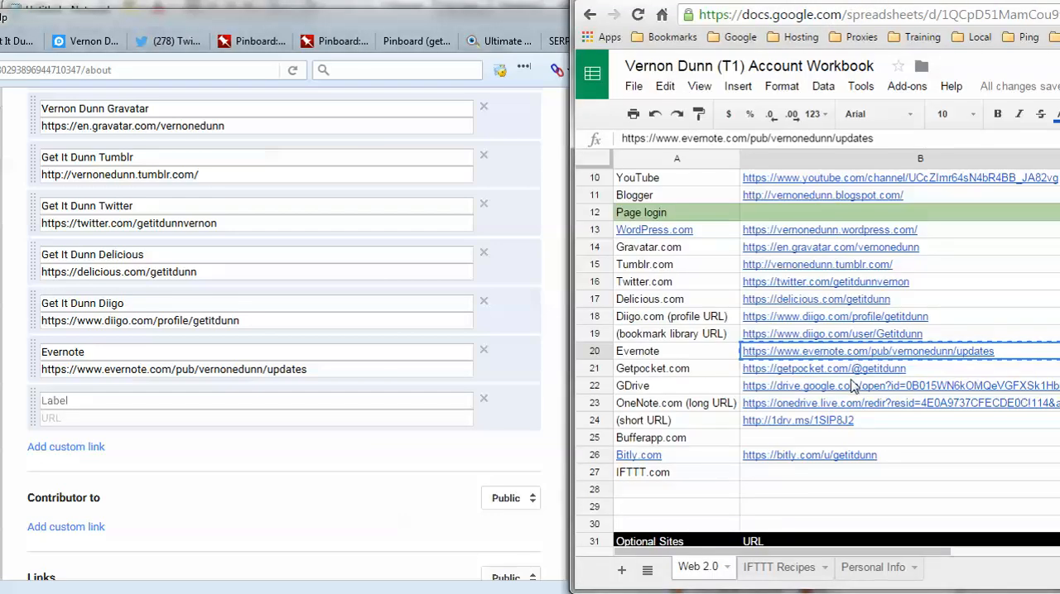
- Fill the blank custom link entry with the label "Pocket" and the Getpocket.com URL copied from the workbook
right_click(946, 376)
left_click(972, 409)
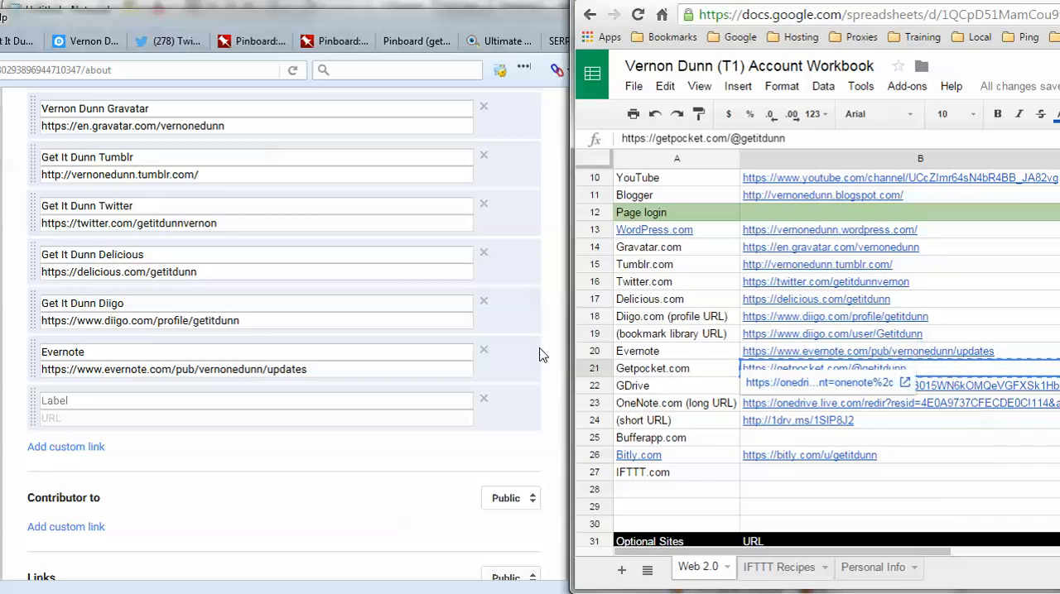
left_click(128, 402)
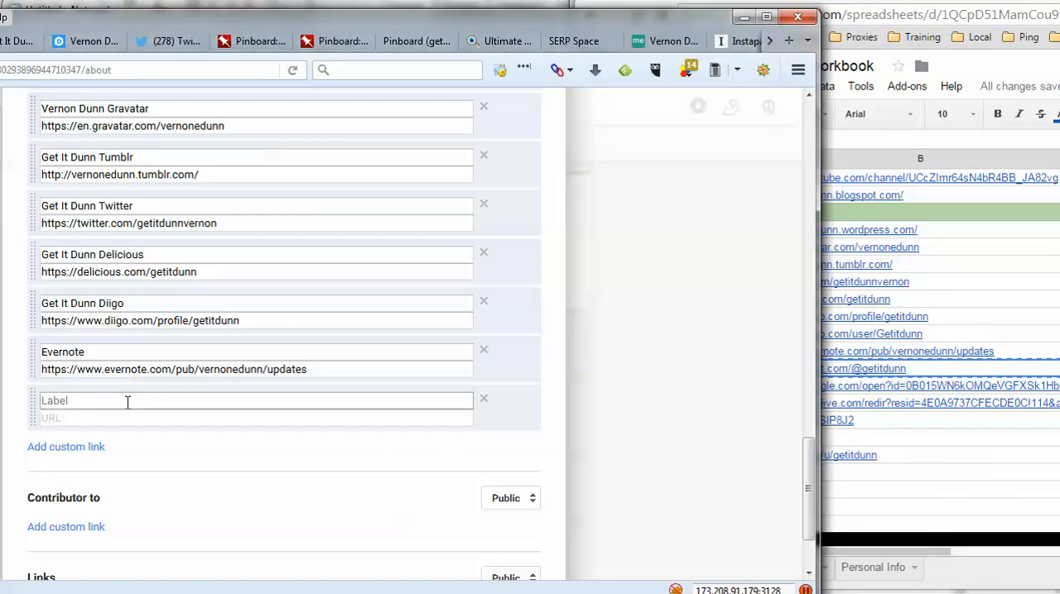
left_click(884, 379)
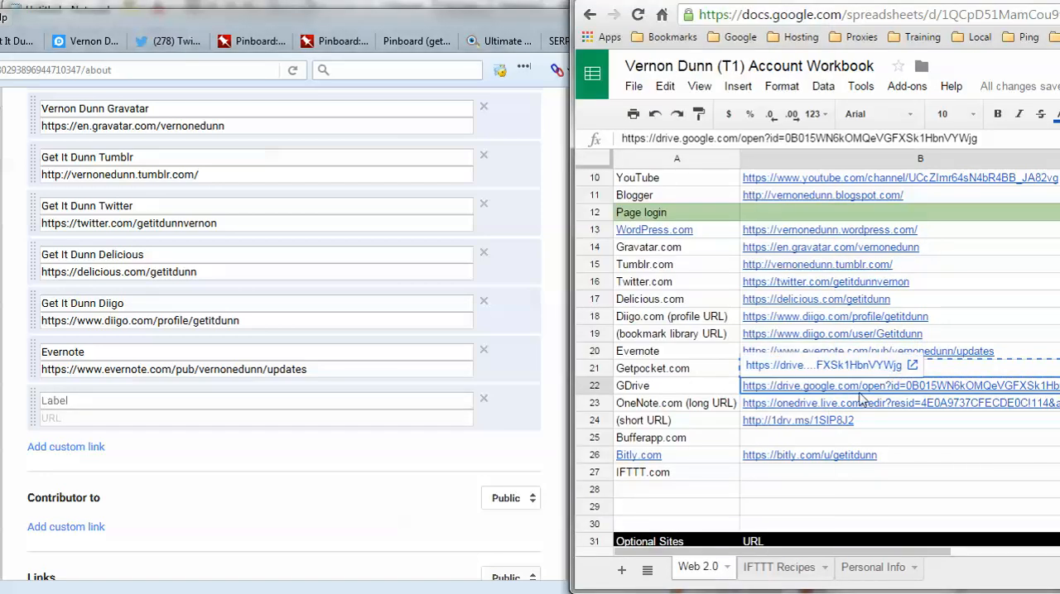
left_click(198, 401)
type("Pocket")
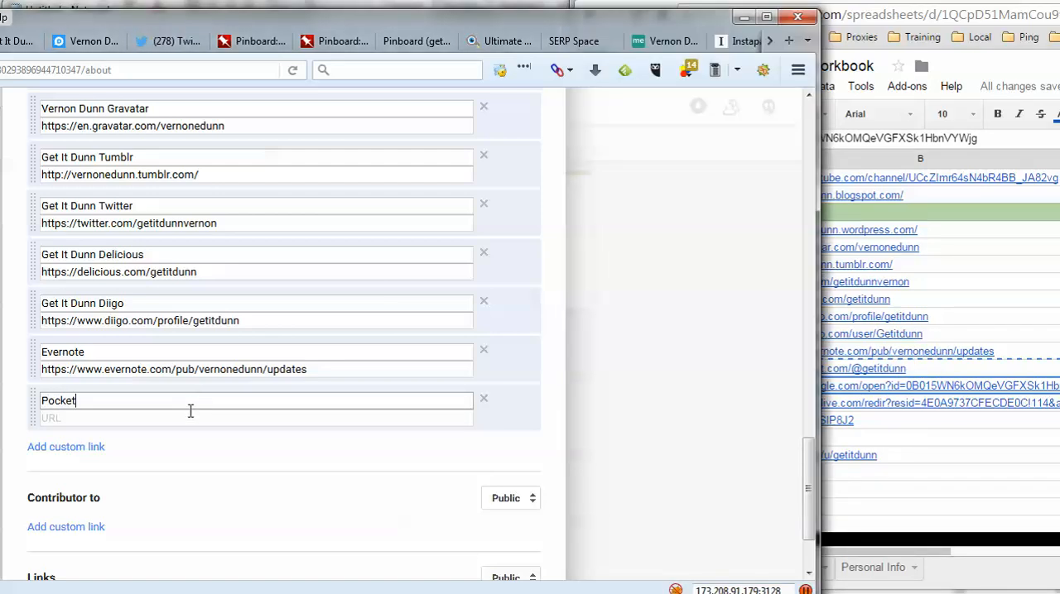
left_click(190, 418)
key("ctrl+v")
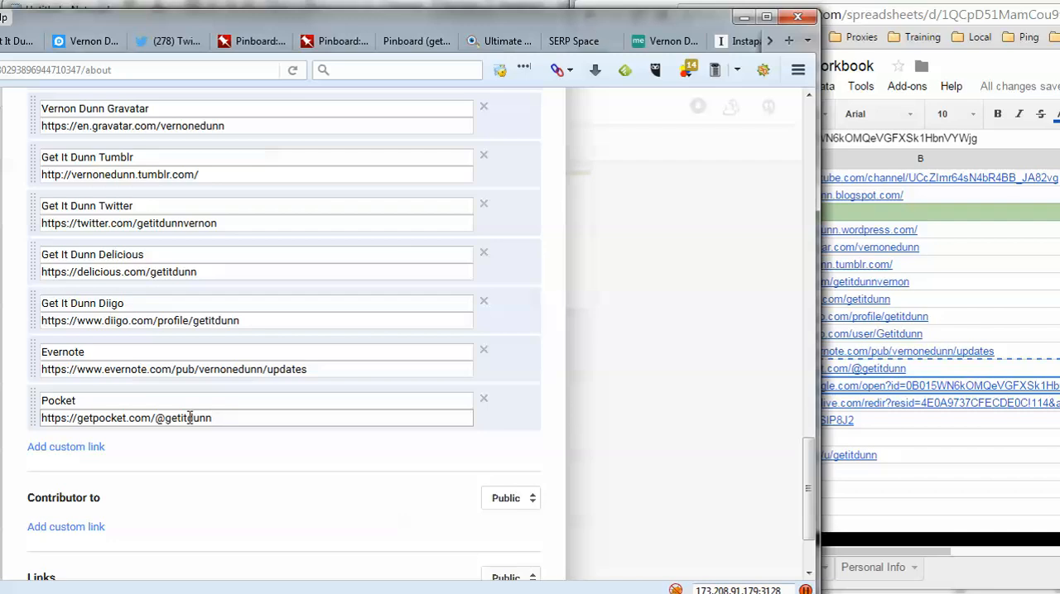
- Add a custom profile link labelled "Google Drive" with the GDrive URL copied from the workbook
left_click(85, 447)
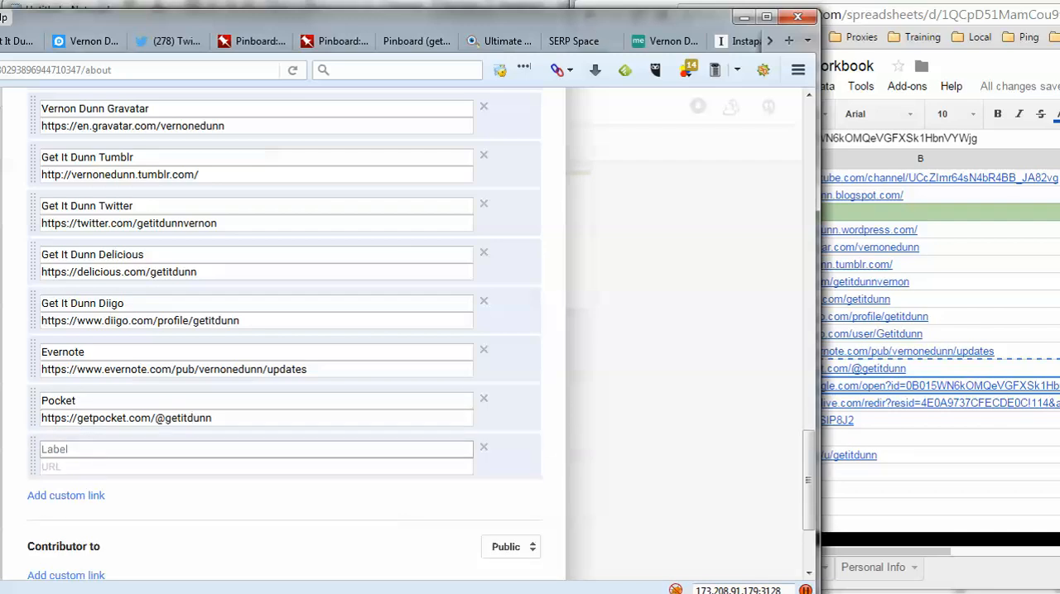
left_click(906, 457)
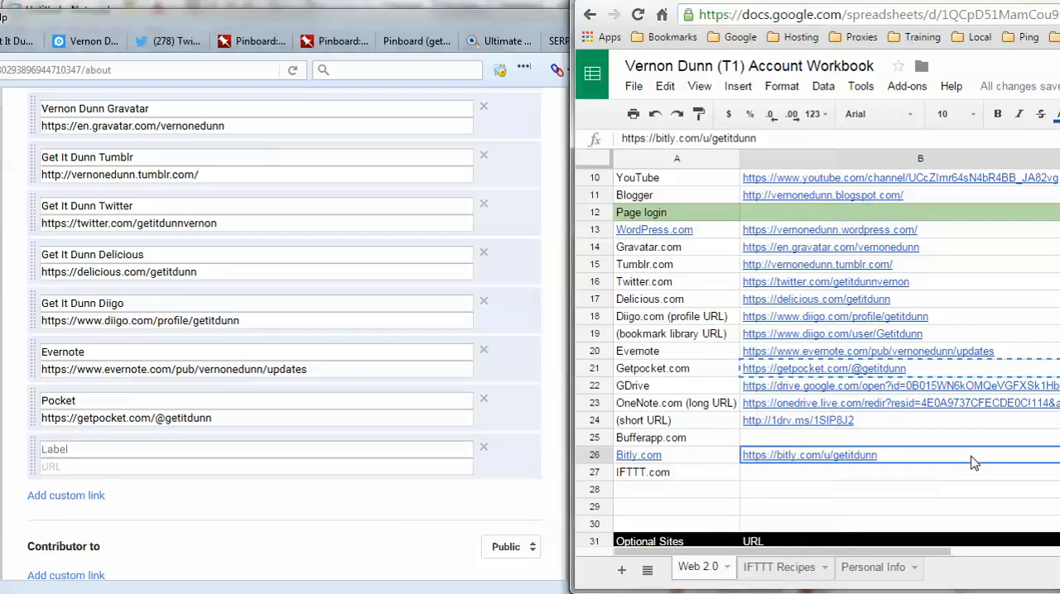
left_click(821, 389)
right_click(821, 387)
left_click(851, 419)
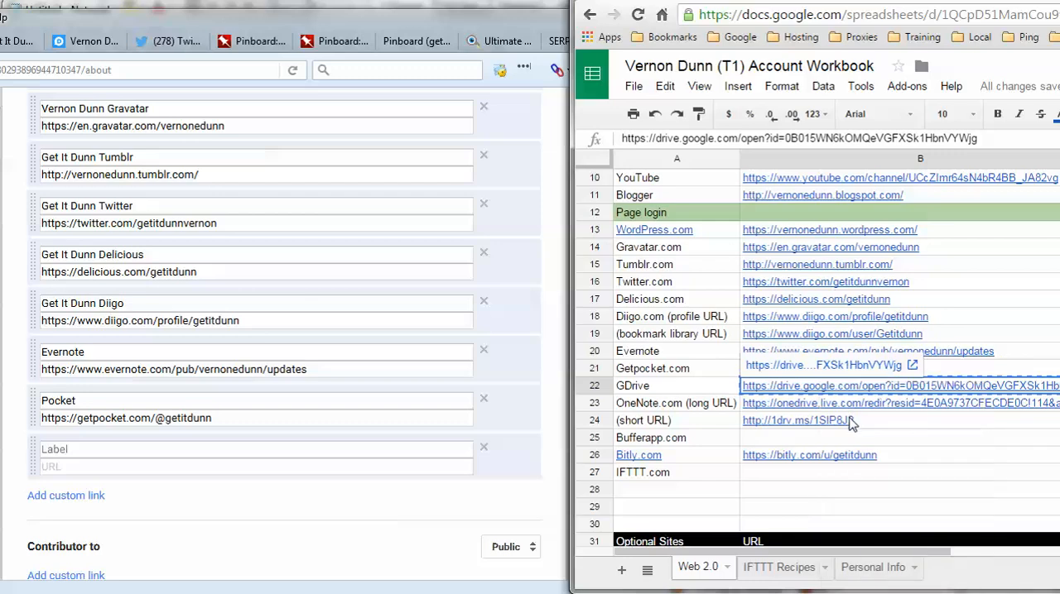
left_click(83, 449)
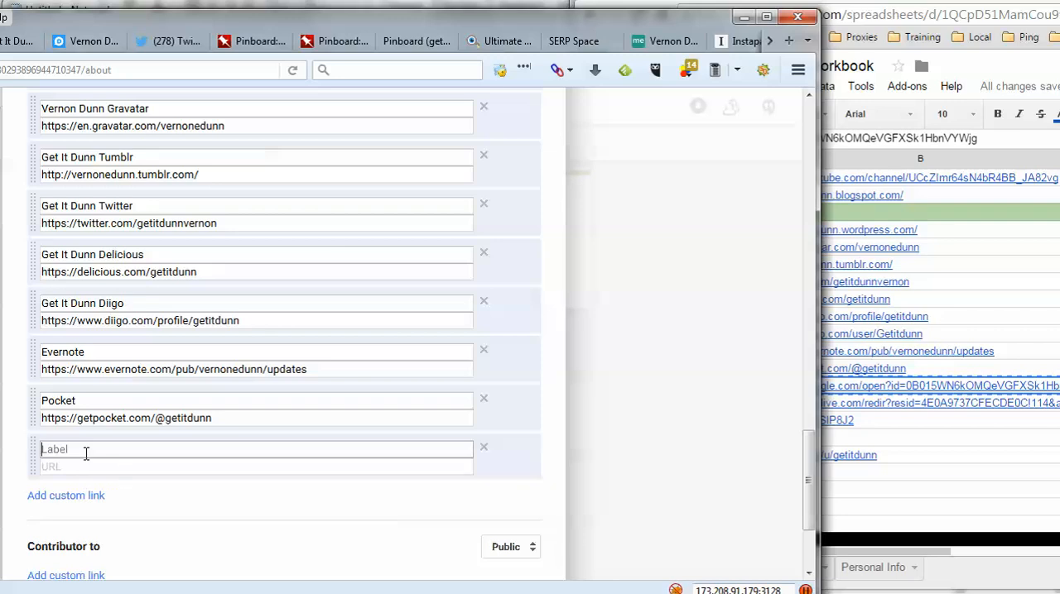
type("Google Drive")
left_click(48, 465)
key("ctrl+v")
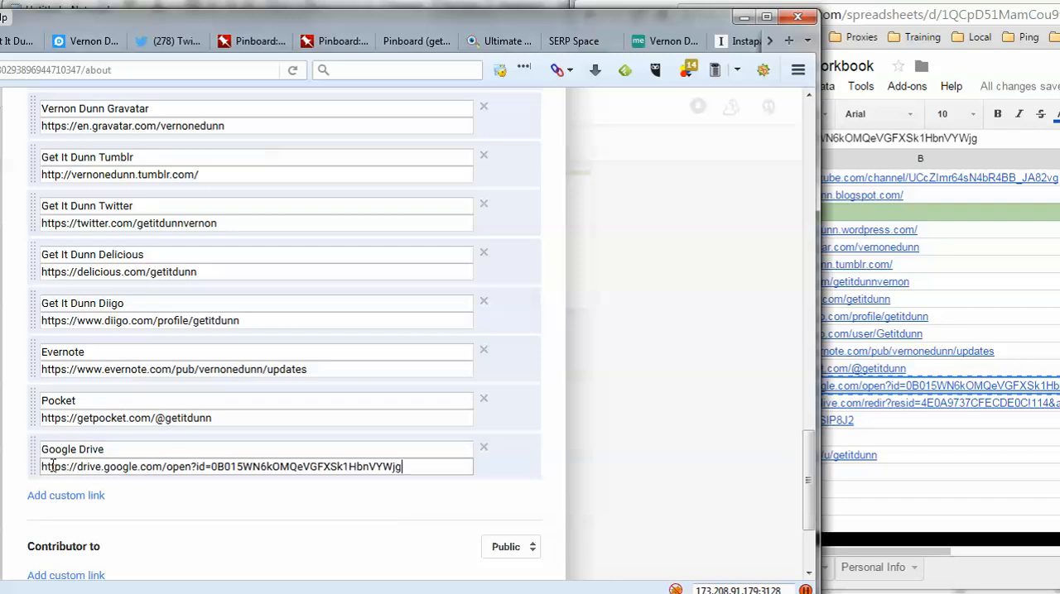
- Add a custom profile link labelled "OneNote" with the OneNote.com long URL copied from the workbook
left_click(81, 496)
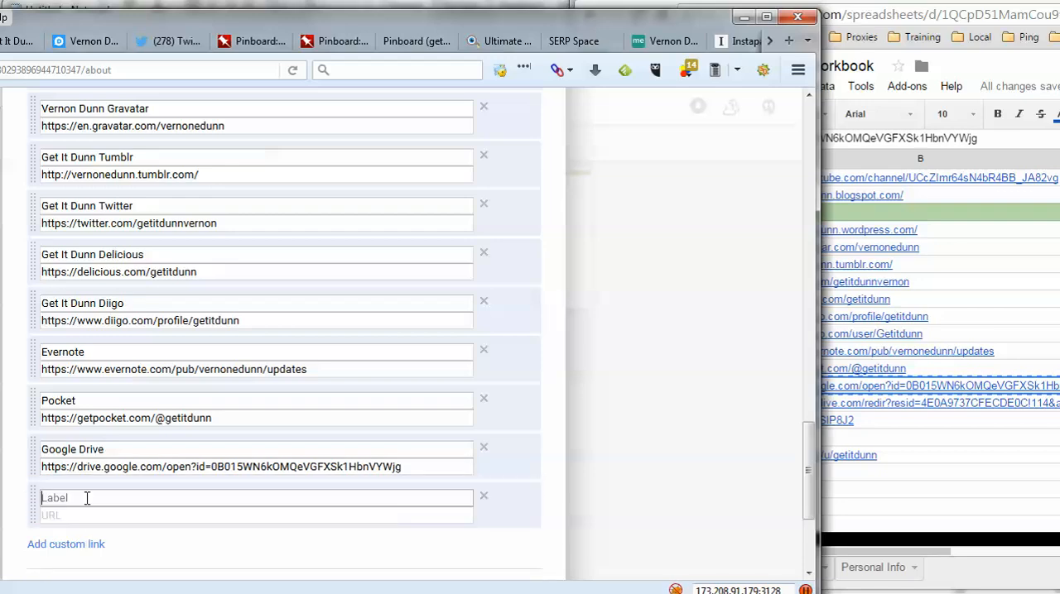
left_click(951, 422)
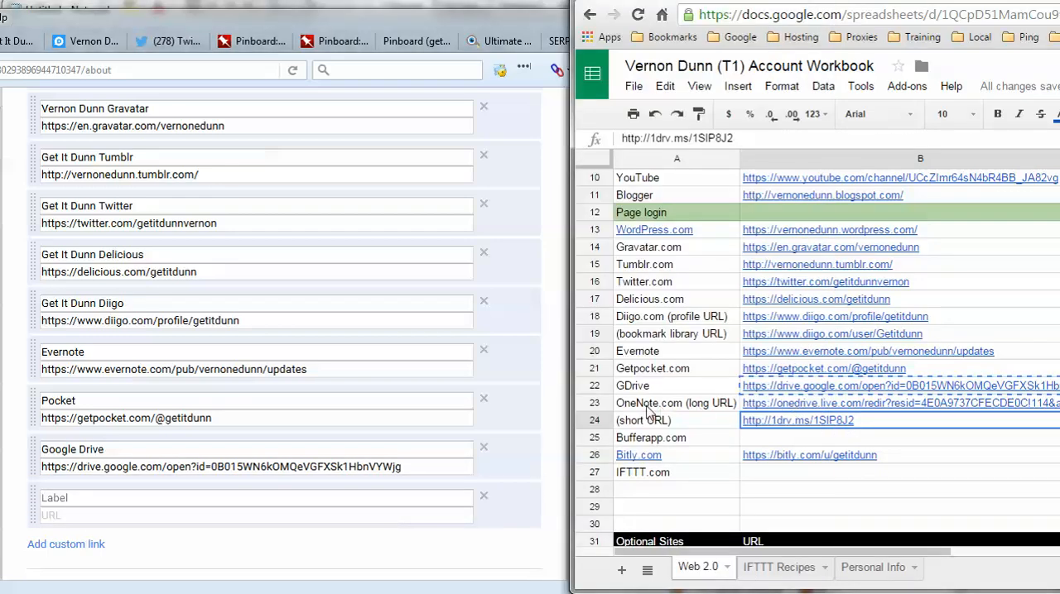
left_click(795, 404)
right_click(795, 404)
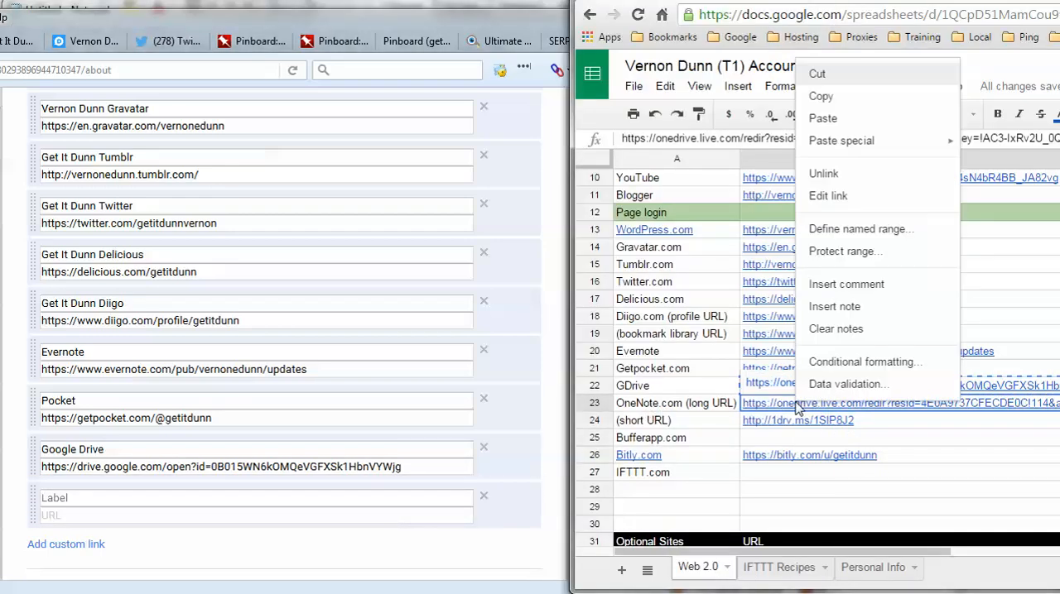
left_click(829, 97)
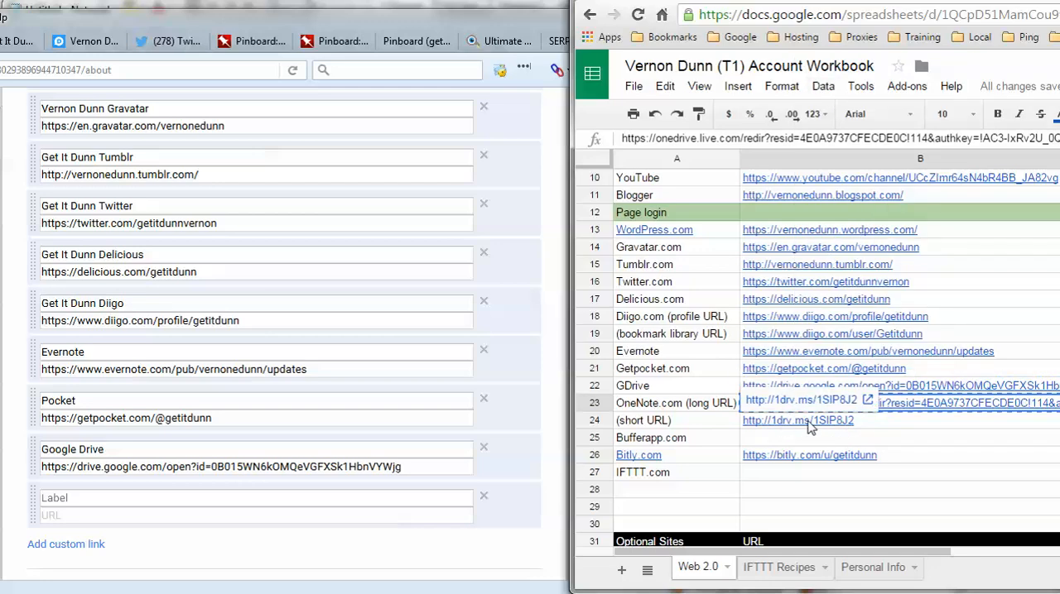
left_click(119, 496)
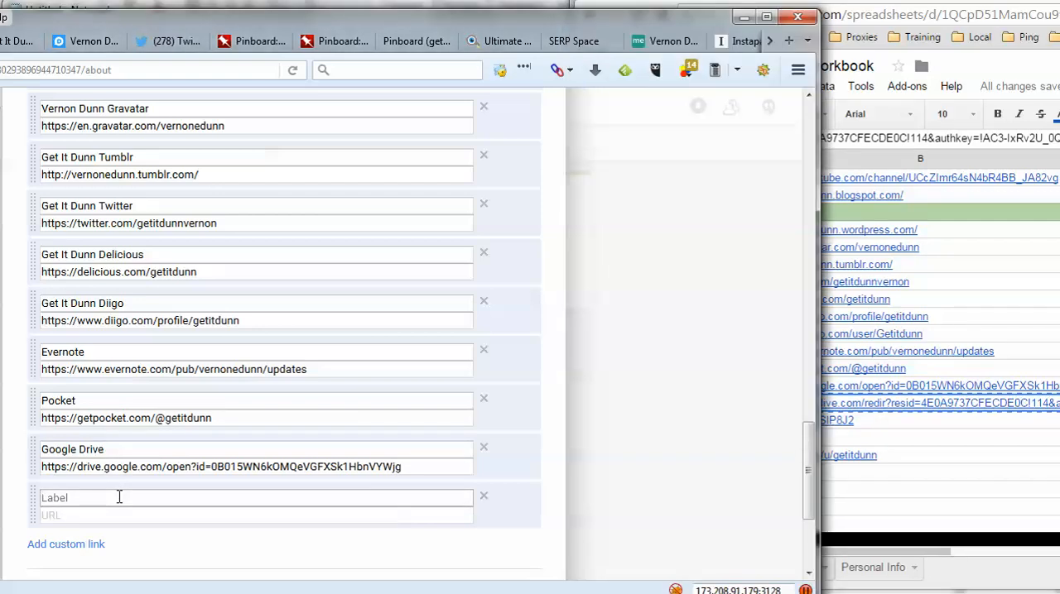
type("OneNote")
left_click(130, 513)
key("ctrl+v")
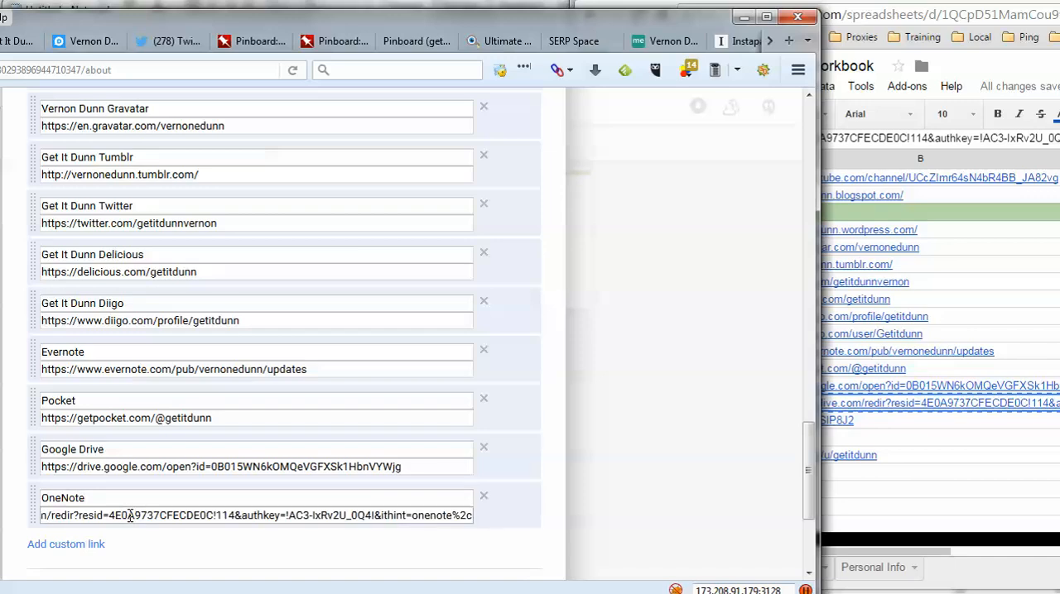
- Add a custom profile link labelled "Bitly" with the Bitly.com URL copied from the workbook
scroll(166, 493, "down", 4)
left_click(91, 342)
left_click(949, 448)
left_click(889, 404)
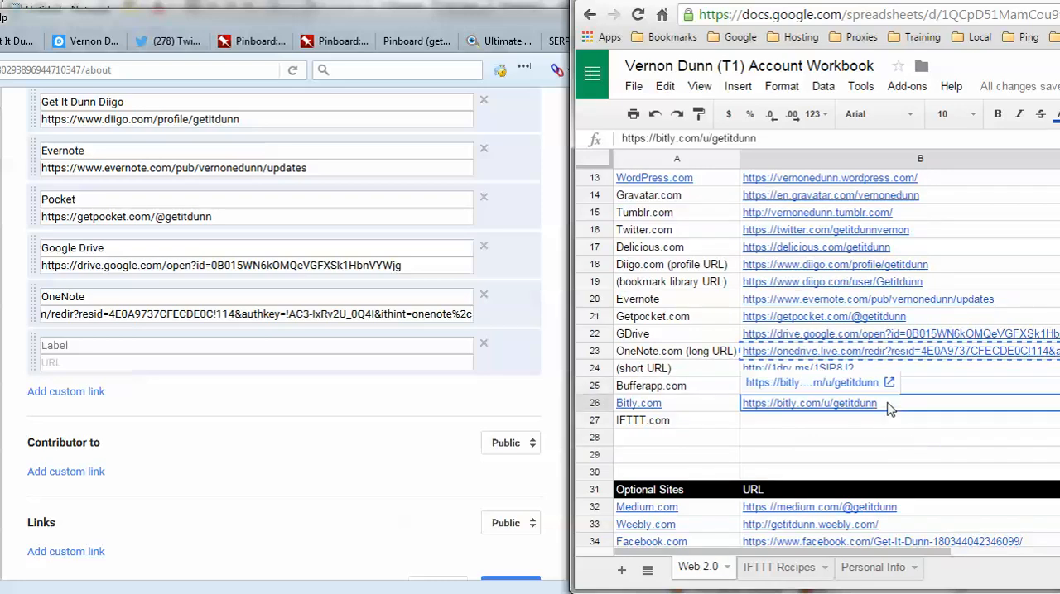
right_click(889, 404)
left_click(911, 98)
left_click(111, 344)
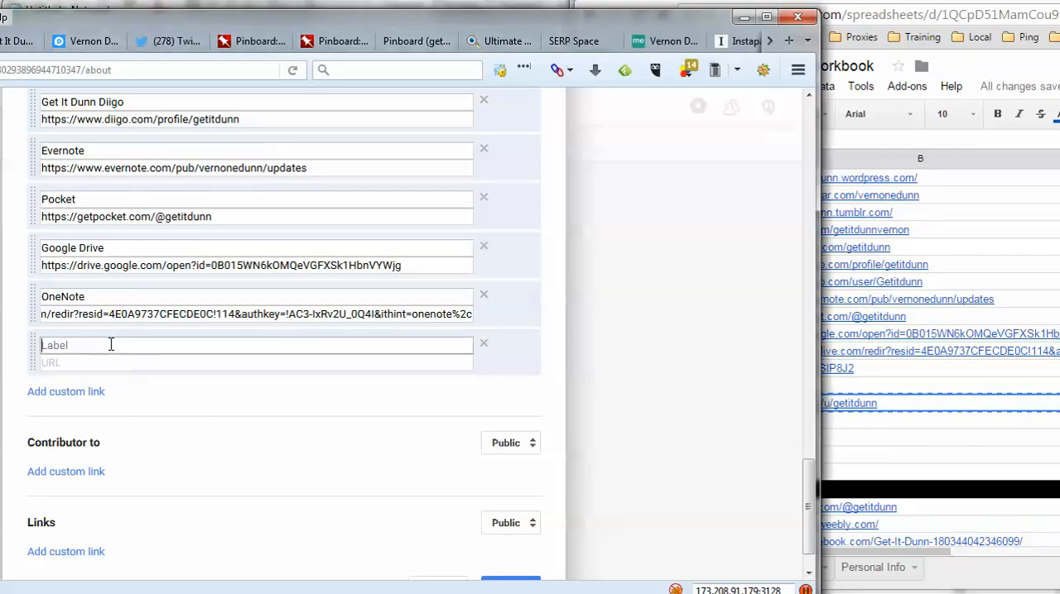
type("Bitly")
key("Tab")
key("ctrl+v")
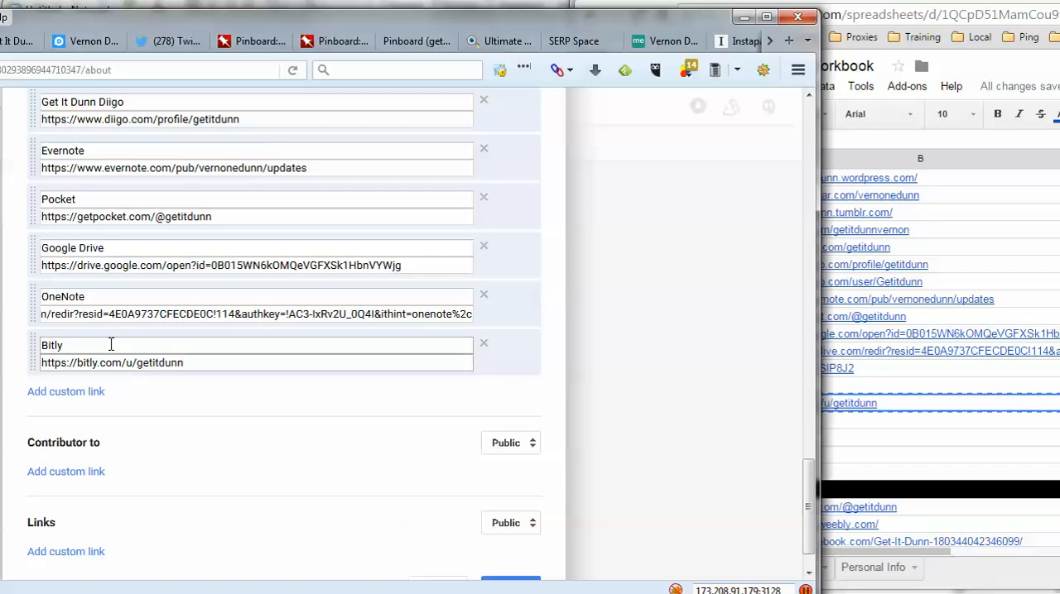
- Add a custom link under Links and move the "Google Drive" label into it from its Other profiles entry
left_click(92, 391)
scroll(403, 390, "down", 2)
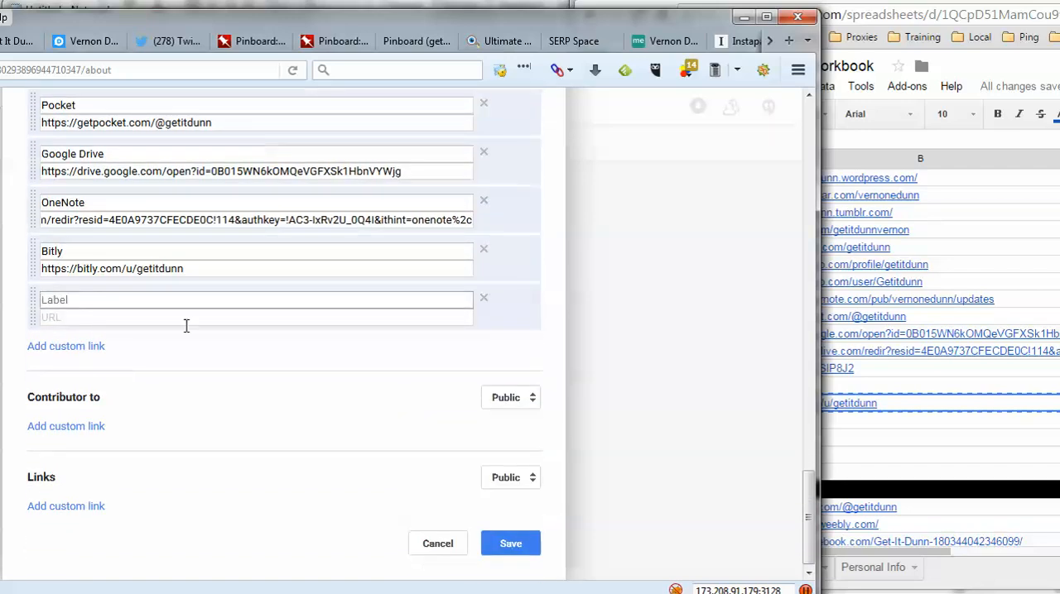
left_click(87, 509)
left_click_drag(106, 154, 41, 154)
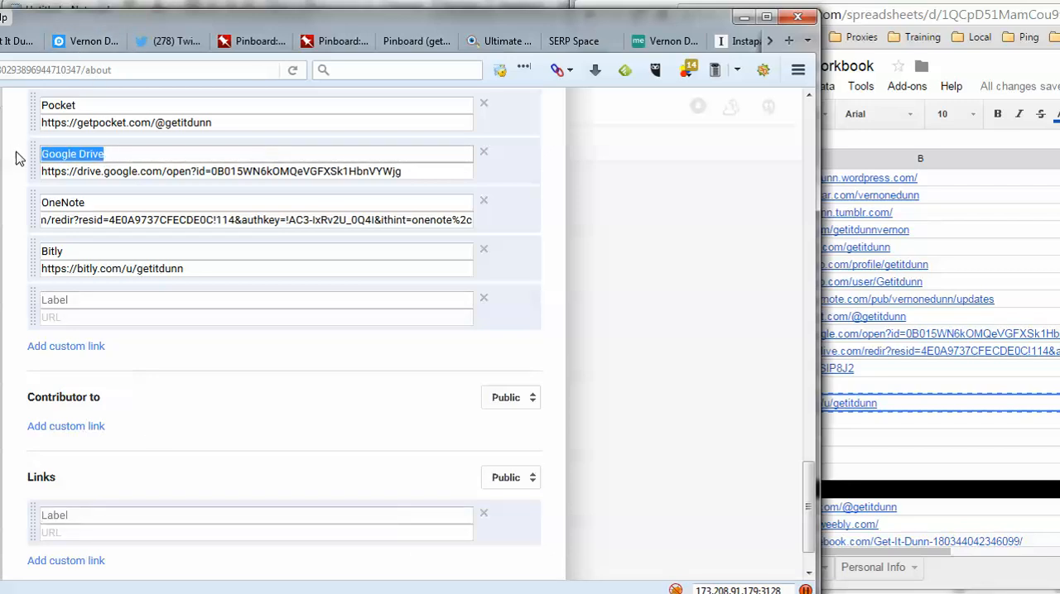
right_click(79, 154)
left_click(102, 184)
left_click(112, 515)
key("ctrl+v")
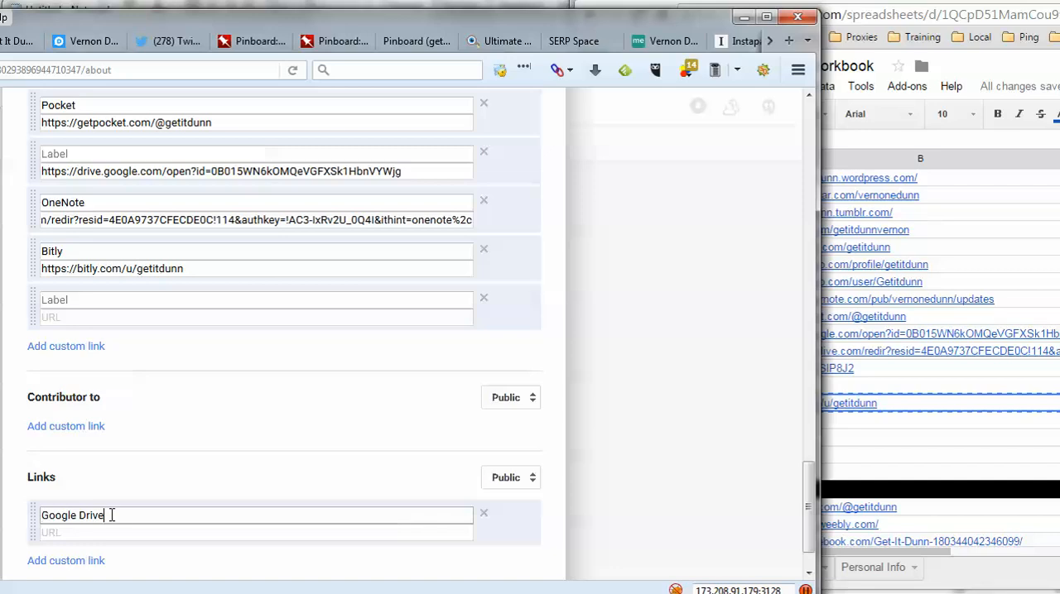
- Move the Google Drive URL into its new entry under Links and delete the emptied Other profiles entry
triple_click(124, 170)
right_click(124, 169)
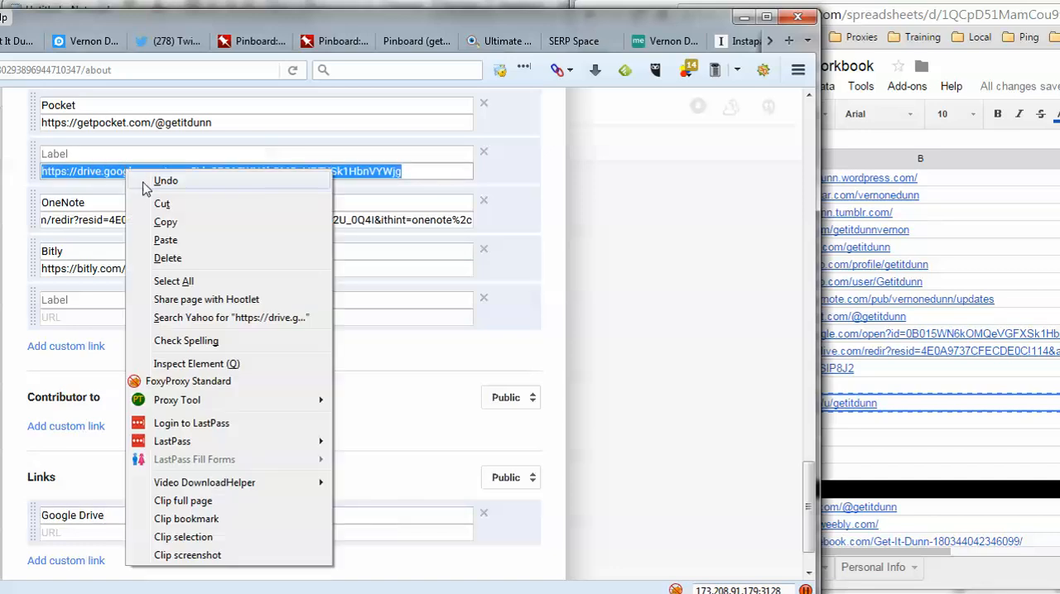
left_click(158, 201)
left_click(86, 534)
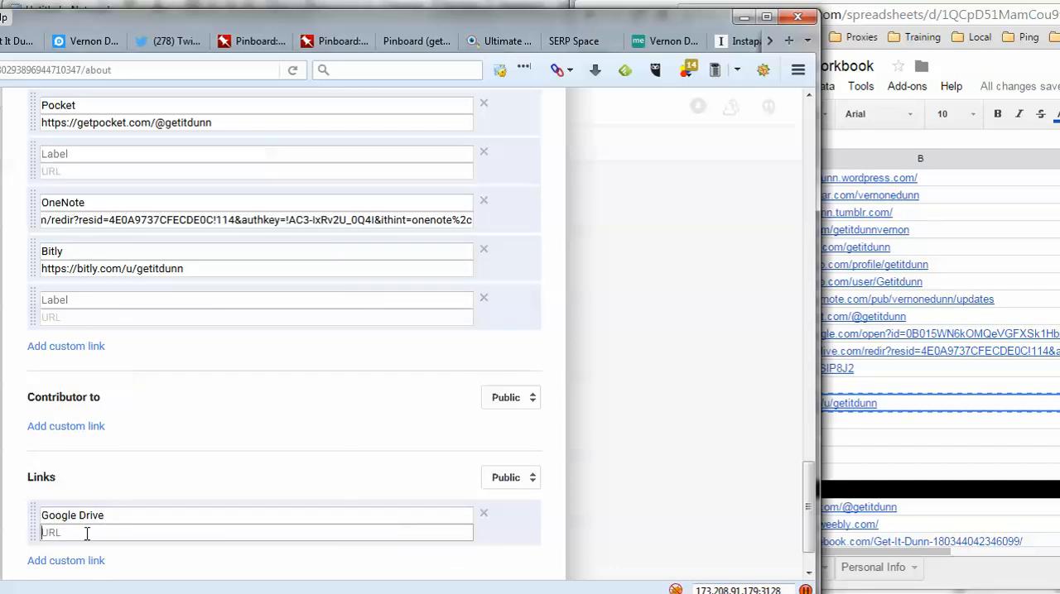
key("ctrl+v")
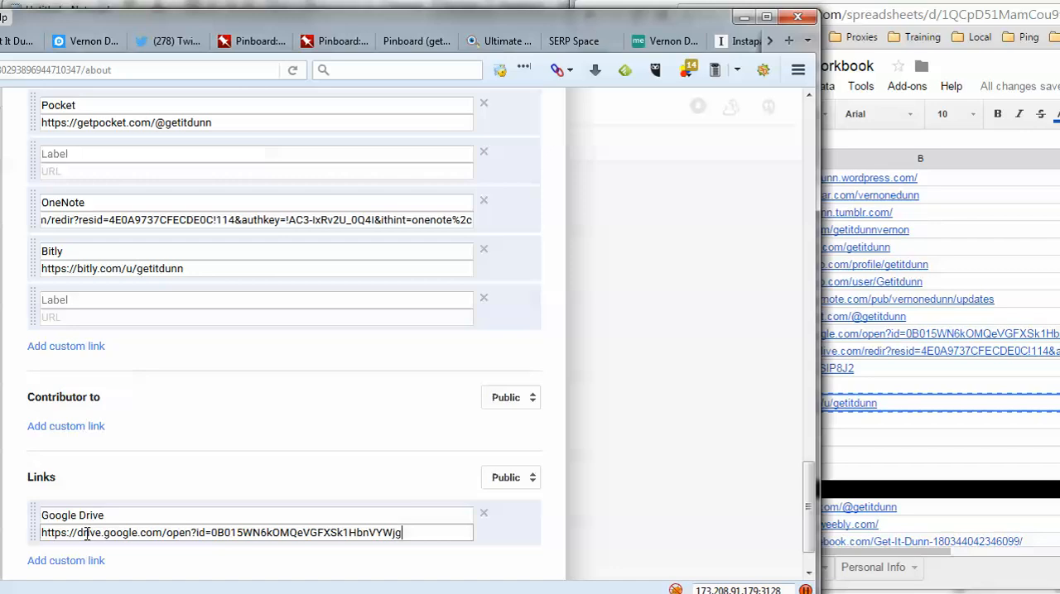
left_click(483, 153)
- Move the "OneNote" label from its Other profiles entry into a second custom link under Links
double_click(134, 153)
right_click(134, 153)
left_click(176, 182)
left_click(86, 512)
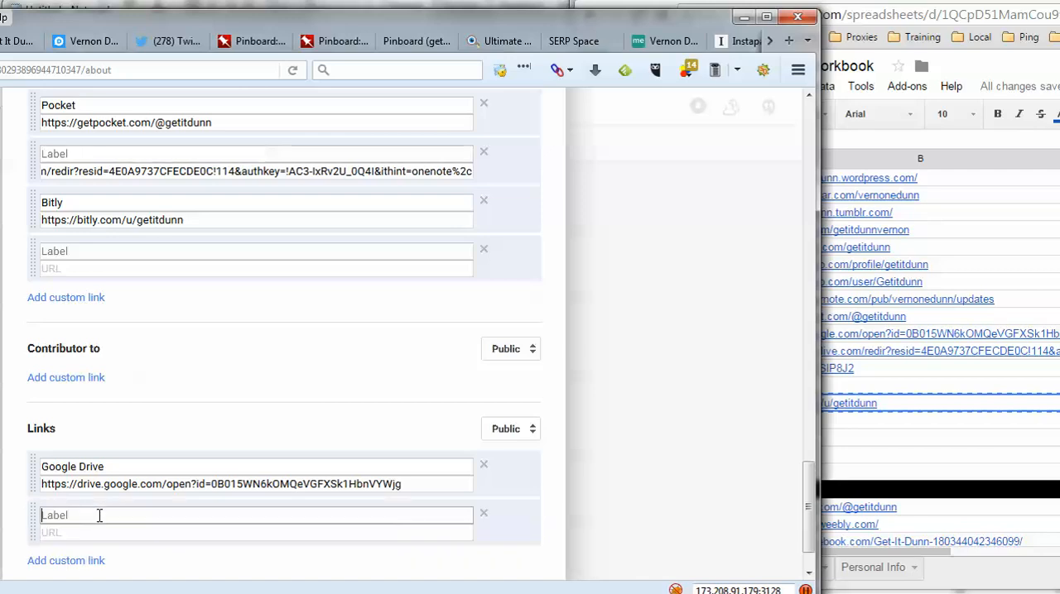
right_click(99, 515)
left_click(161, 587)
- Move the OneNote URL to its entry under Links, deleting the emptied Other profiles entry, and save the link changes
triple_click(218, 171)
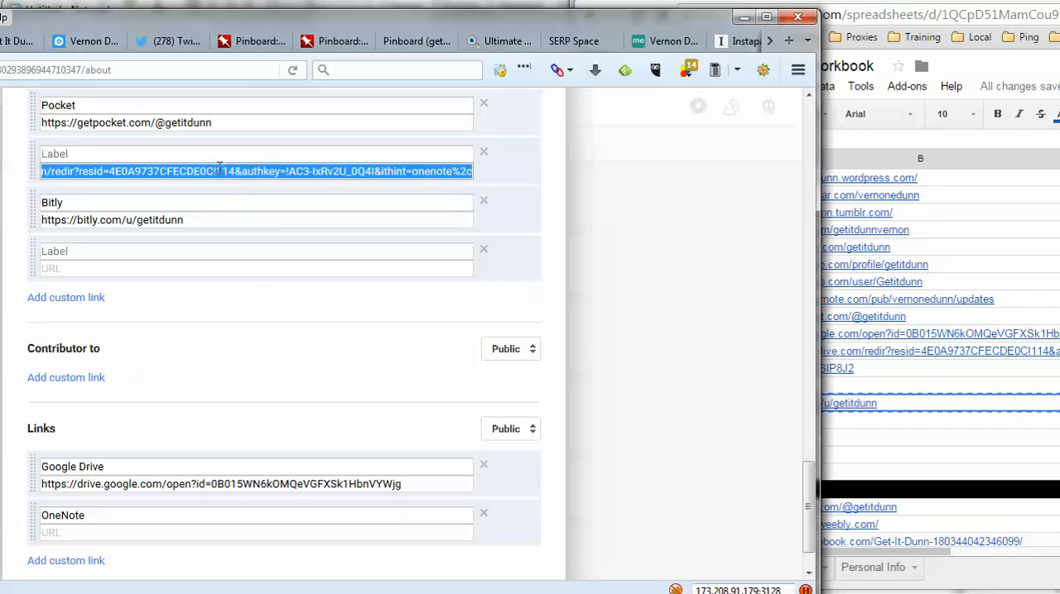
right_click(218, 171)
left_click(261, 204)
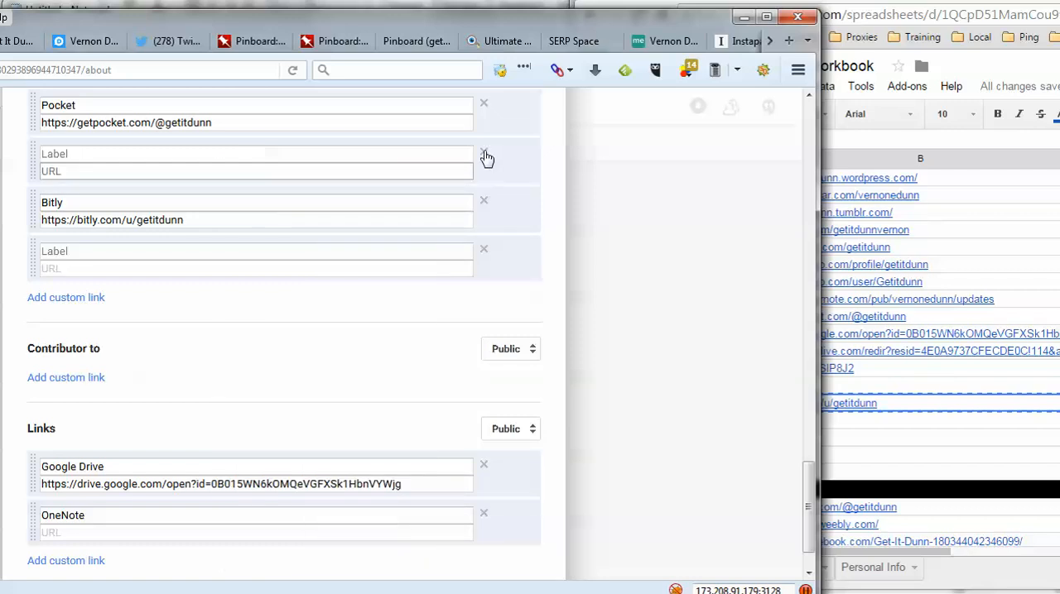
left_click(485, 157)
left_click(160, 484)
right_click(156, 484)
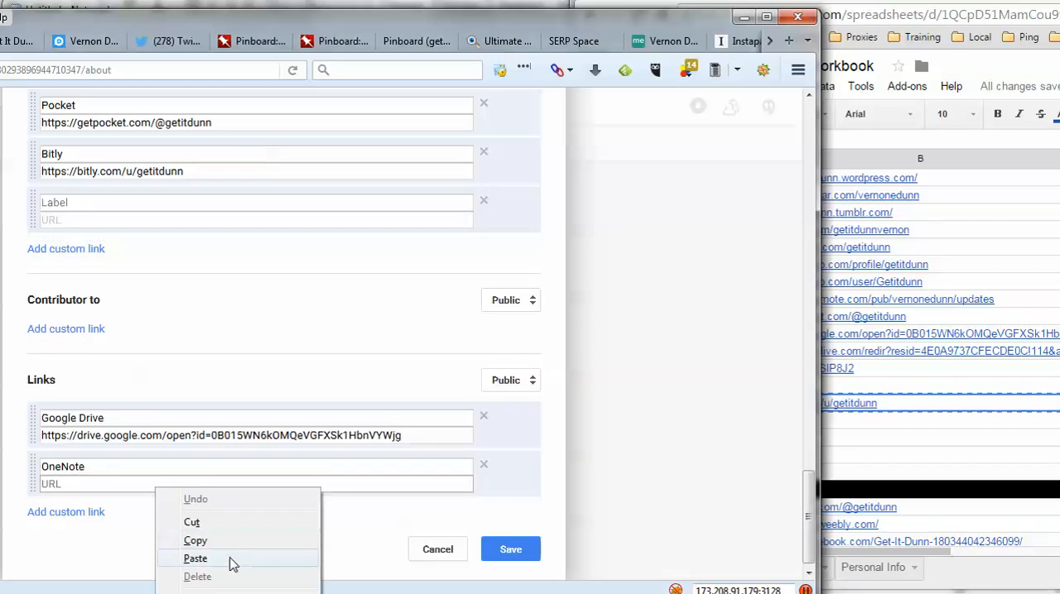
left_click(195, 559)
left_click(508, 550)
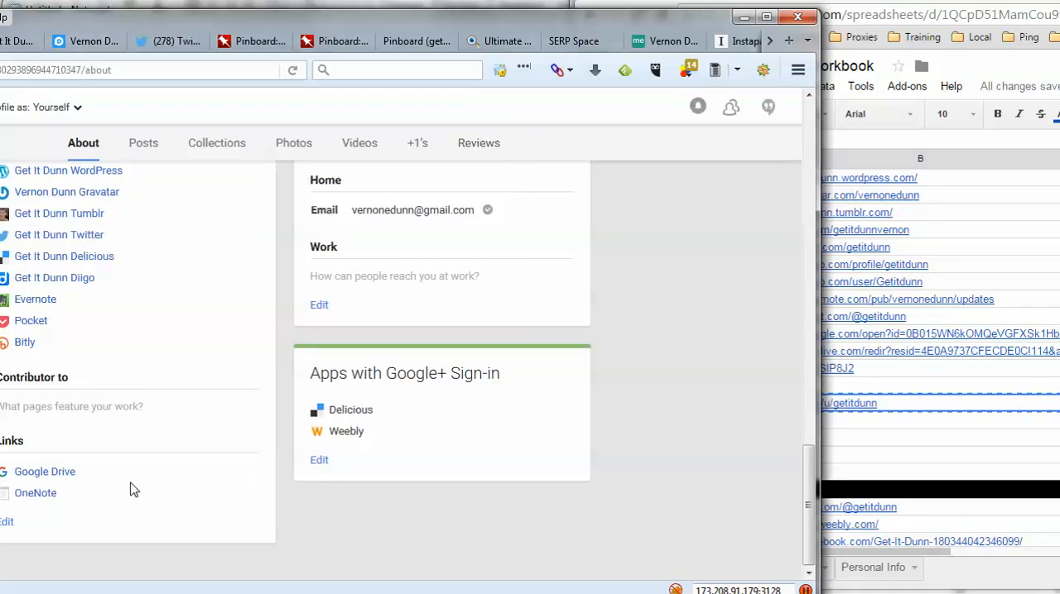
- Reopen the profile's links for editing and add a blank custom link under Other profiles
left_click(8, 523)
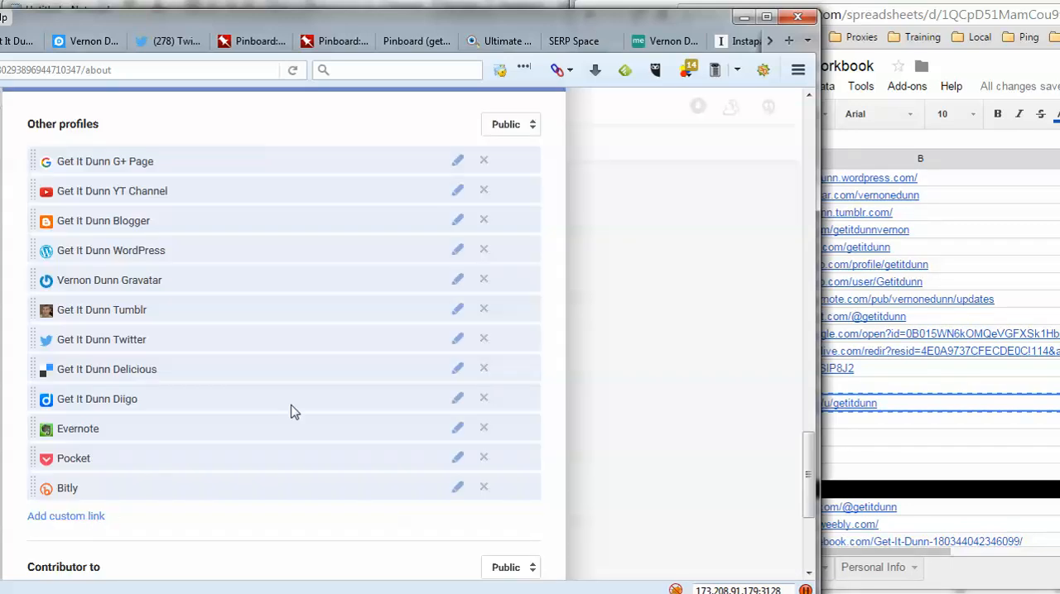
scroll(291, 411, "down", 3)
left_click(101, 335)
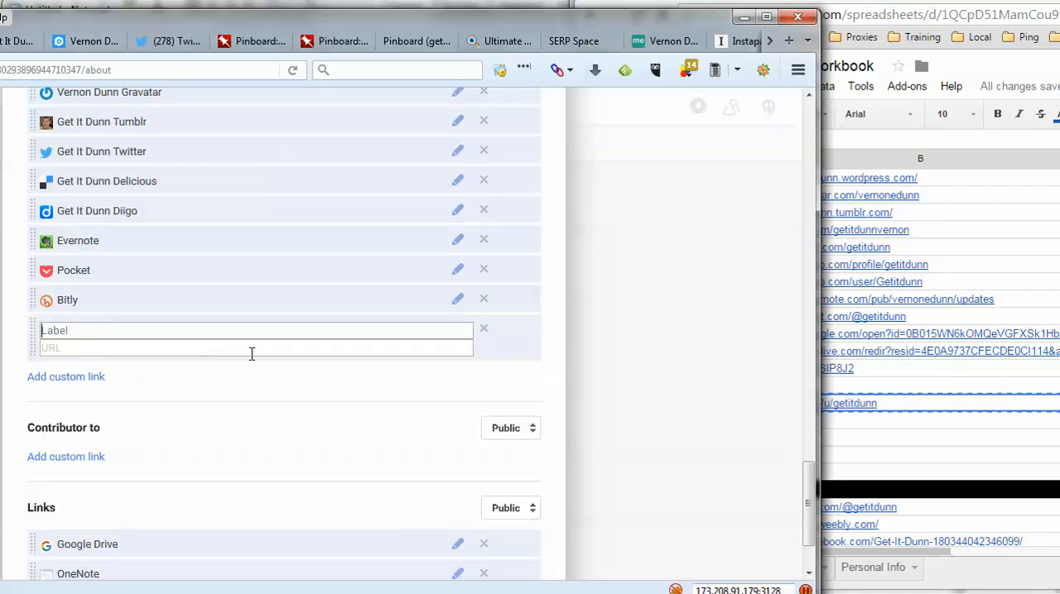
scroll(252, 353, "down", 2)
- Copy the Medium.com URL from the workbook's Optional Sites and paste it into the blank custom link's label field
left_click(993, 451)
scroll(994, 451, "down", 1)
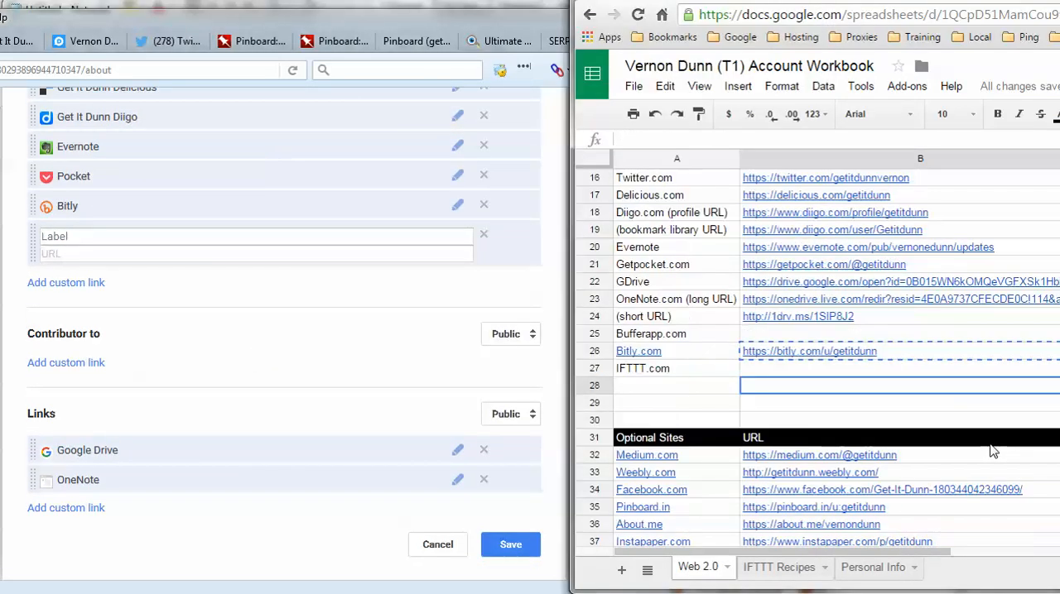
scroll(993, 451, "down", 2)
left_click(830, 357)
right_click(831, 358)
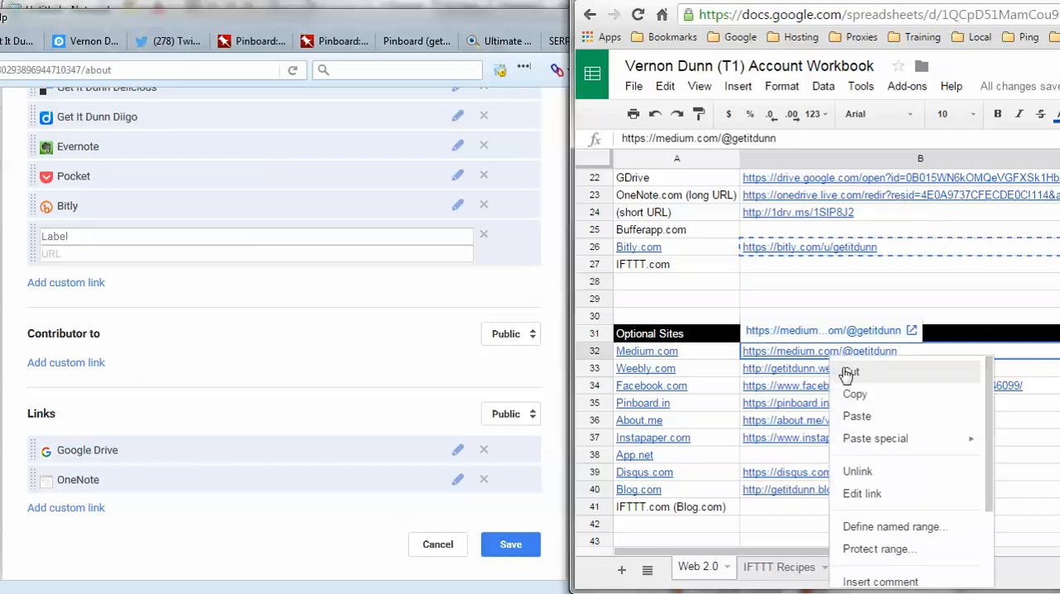
left_click(854, 394)
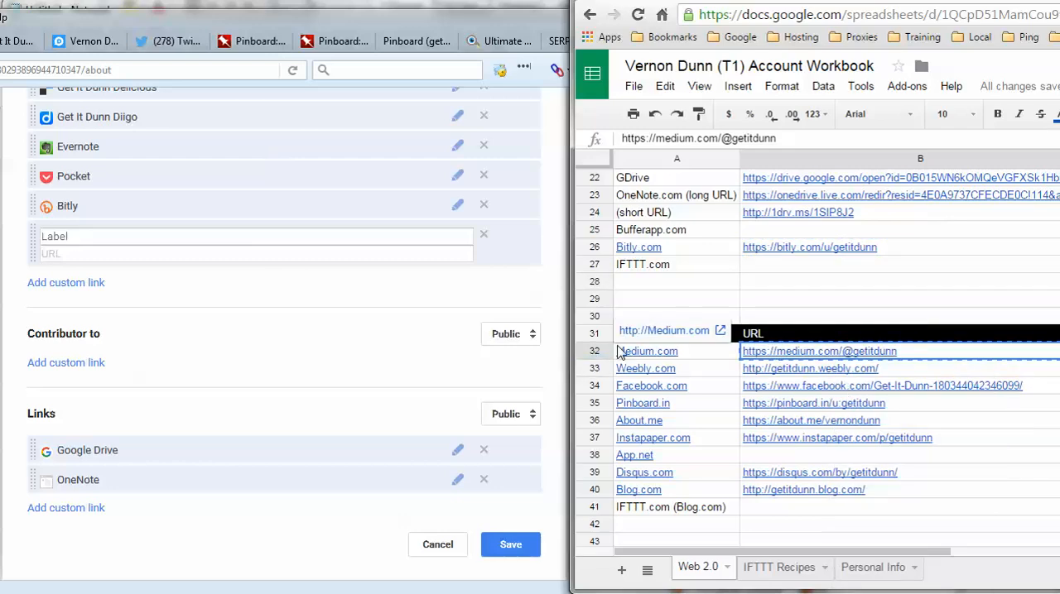
left_click(67, 237)
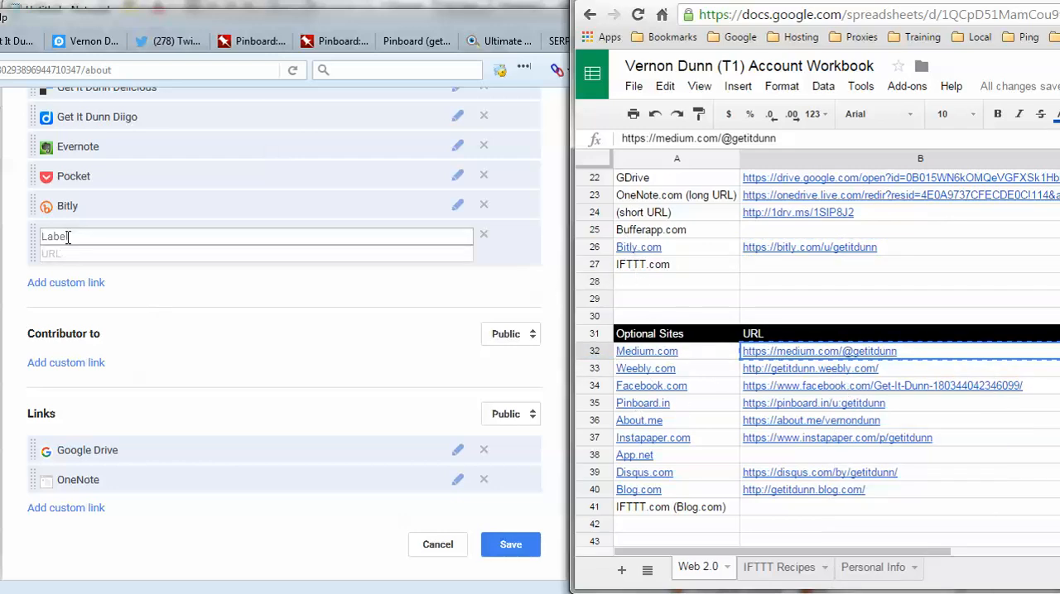
right_click(67, 236)
left_click(140, 315)
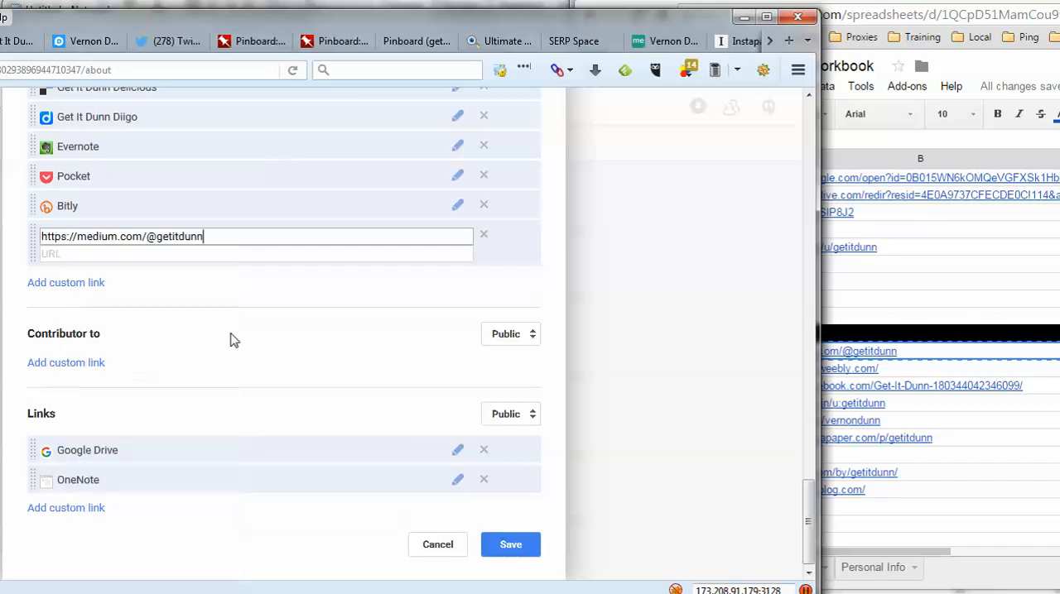
- Move the Medium URL from the label field to the URL field and label the link "Get It Dunn Medium"
left_click_drag(217, 237, 26, 227)
right_click(76, 243)
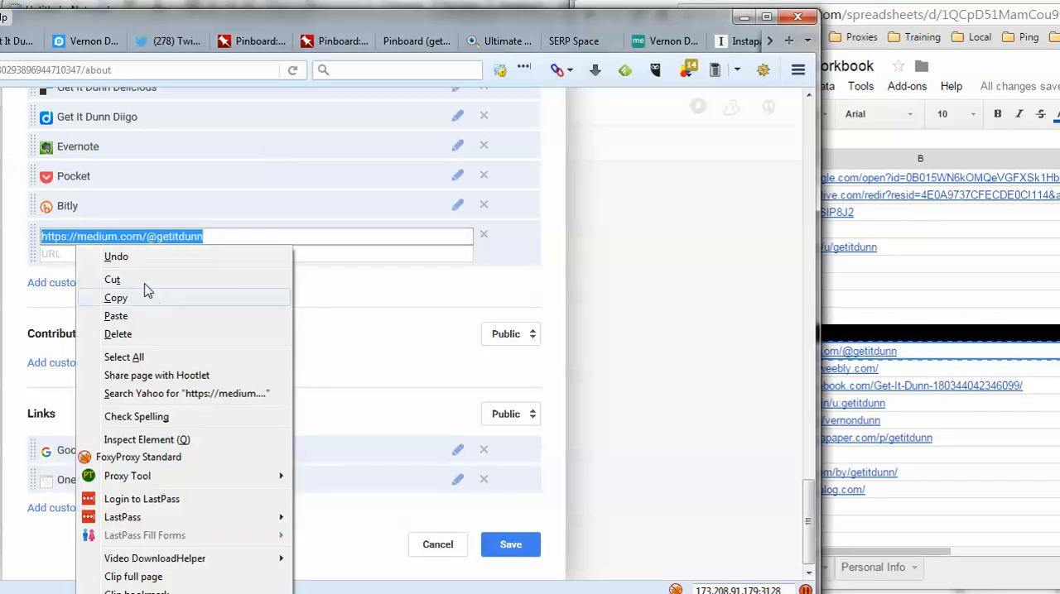
left_click(116, 279)
left_click(130, 253)
right_click(129, 256)
left_click(196, 334)
left_click(118, 237)
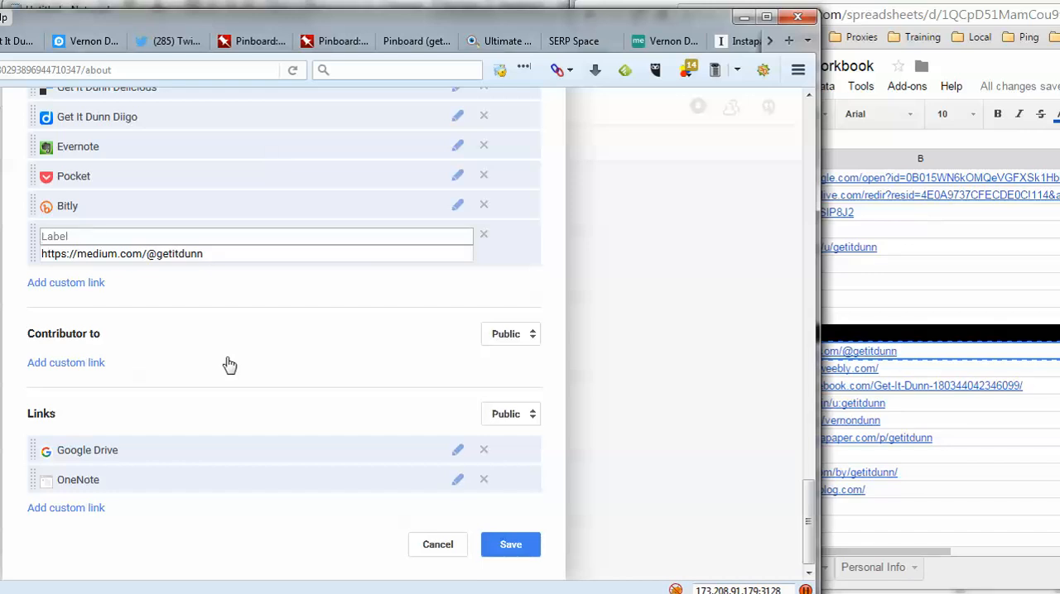
type("Get ")
type("It Dunn M")
type("edio")
type("um")
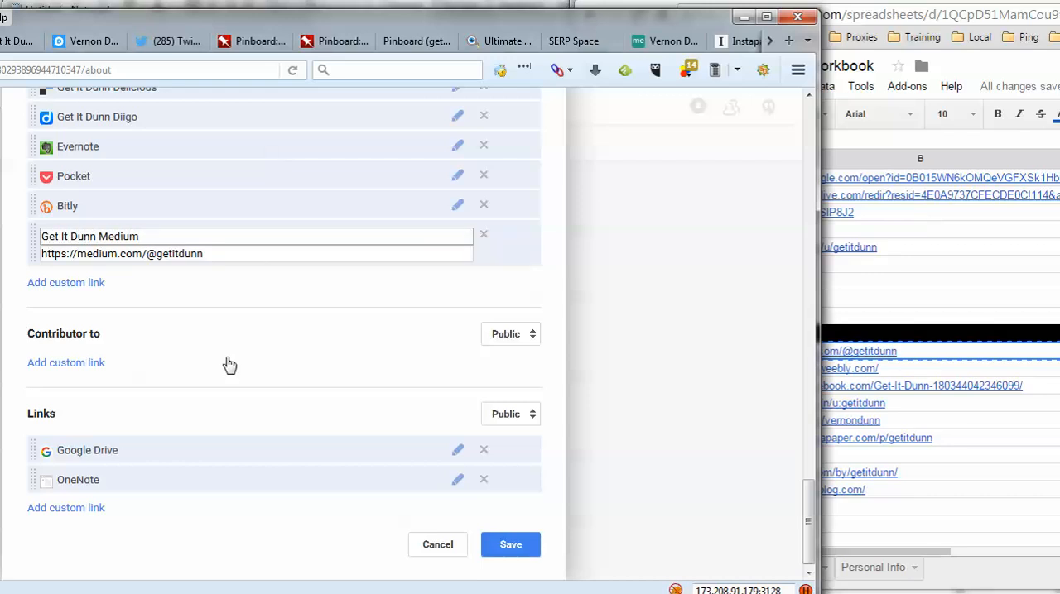
- Add a custom profile link labelled "Get It Dunn Weebly" with the Weebly.com URL from the workbook, and add a blank link entry below it
left_click(100, 284)
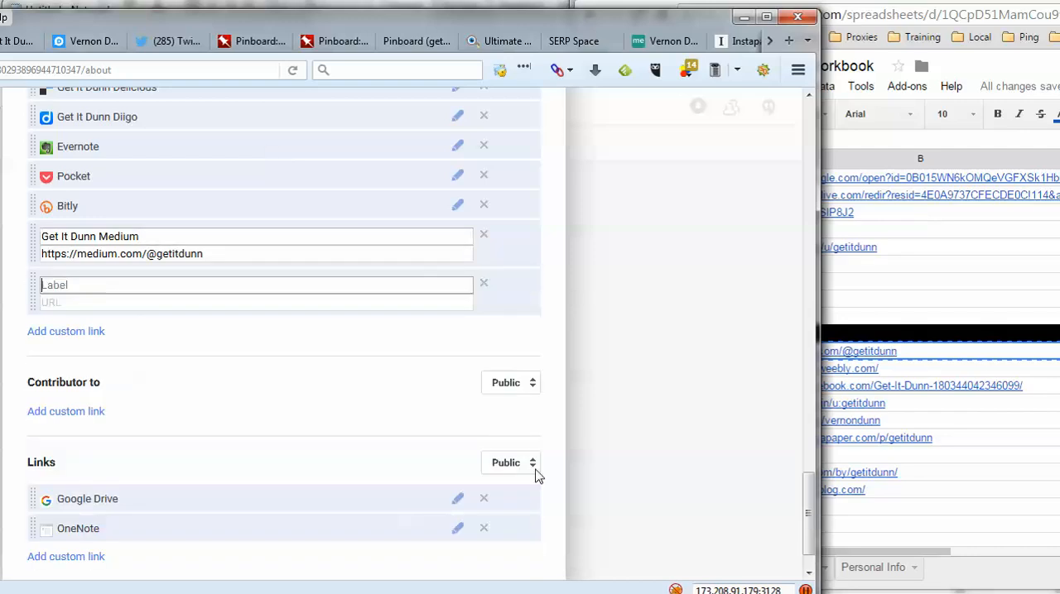
left_click(855, 369)
right_click(854, 369)
left_click(886, 404)
left_click(175, 284)
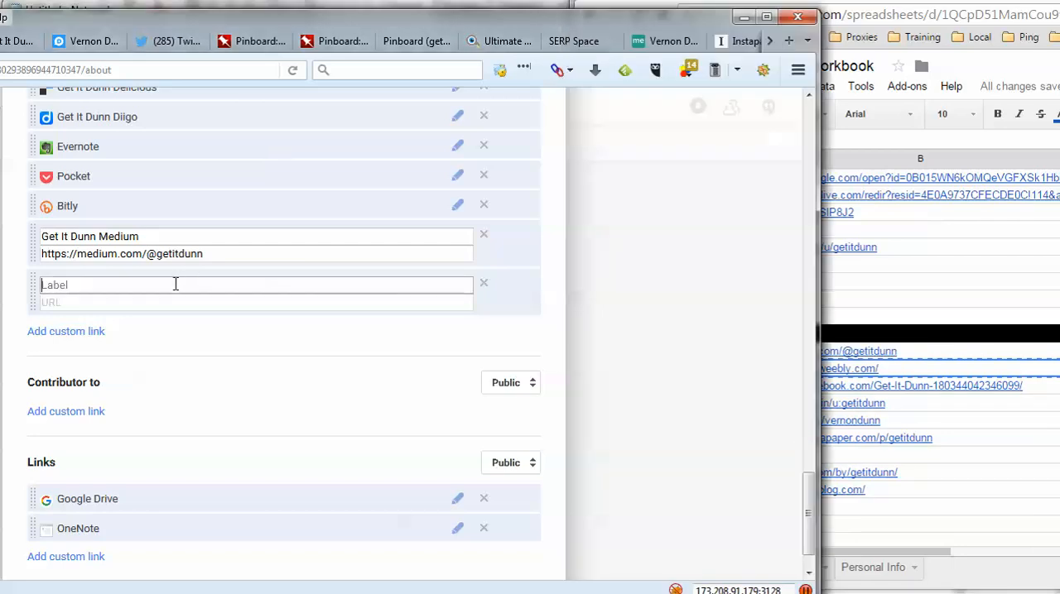
type("Get It Dunn Weebly")
key("Tab")
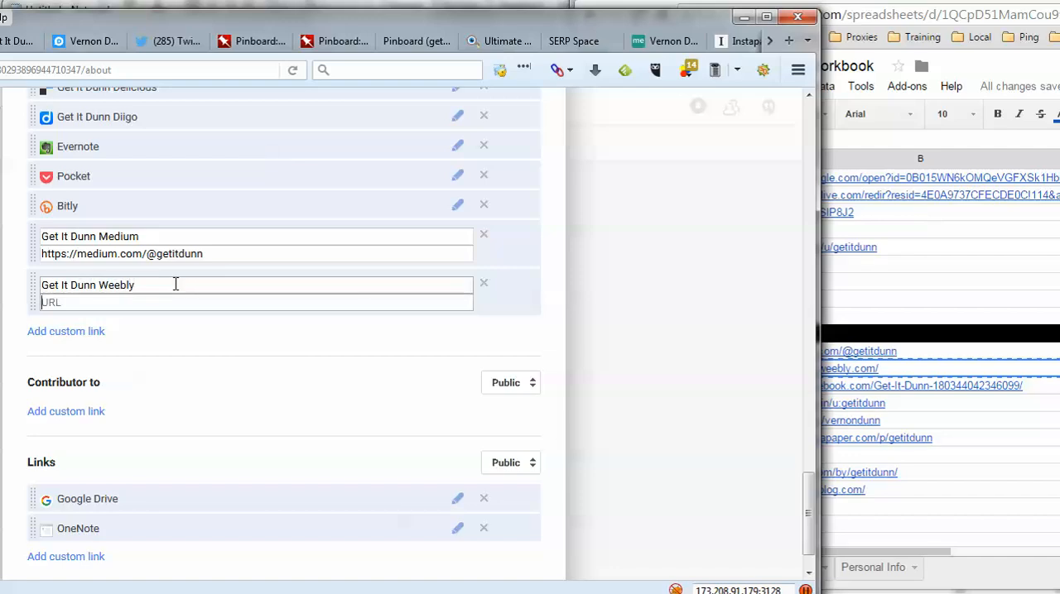
key("ctrl+v")
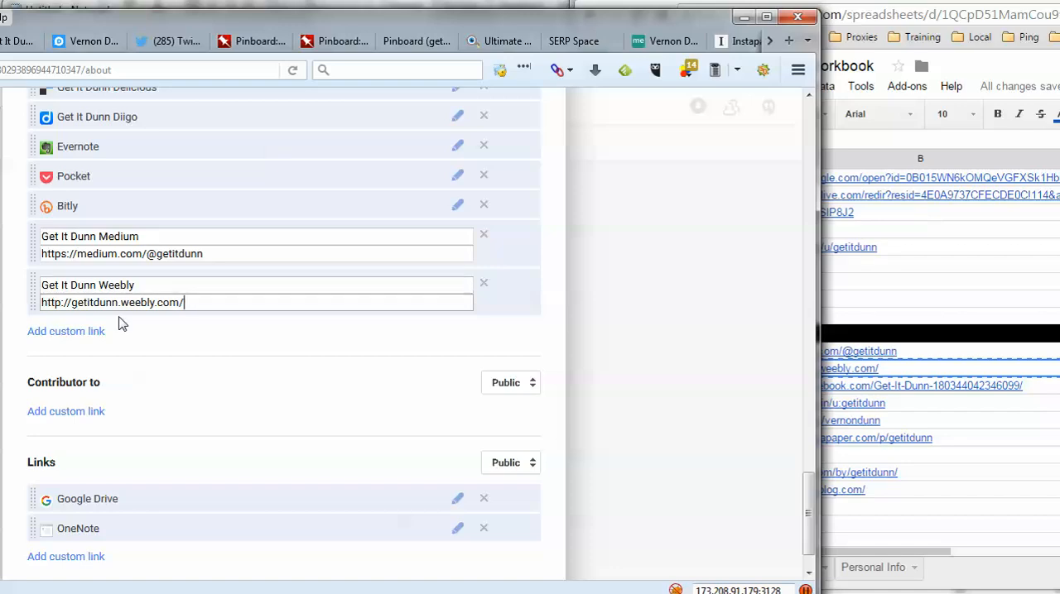
left_click(98, 332)
scroll(191, 342, "down", 2)
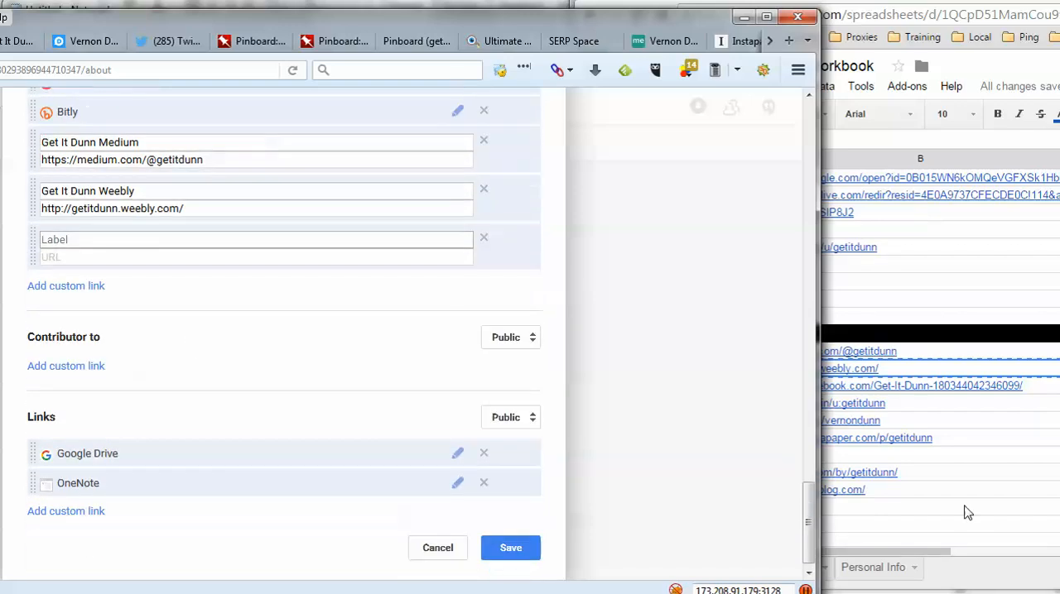
- Copy the Facebook.com URL from the workbook's Optional Sites and paste it into the blank custom link's URL field
left_click(932, 427)
left_click(951, 388)
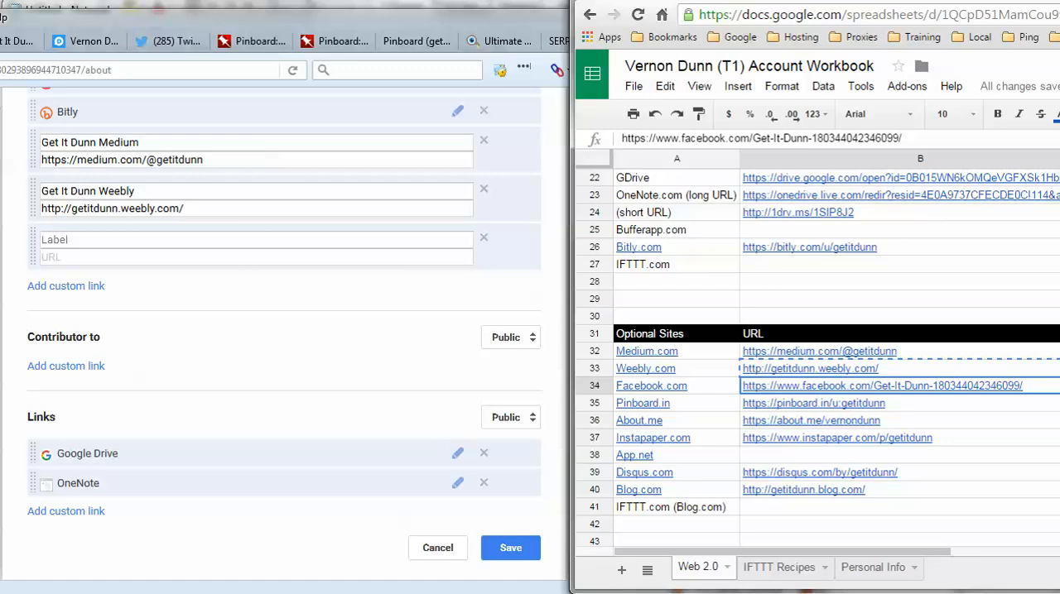
left_click(770, 593)
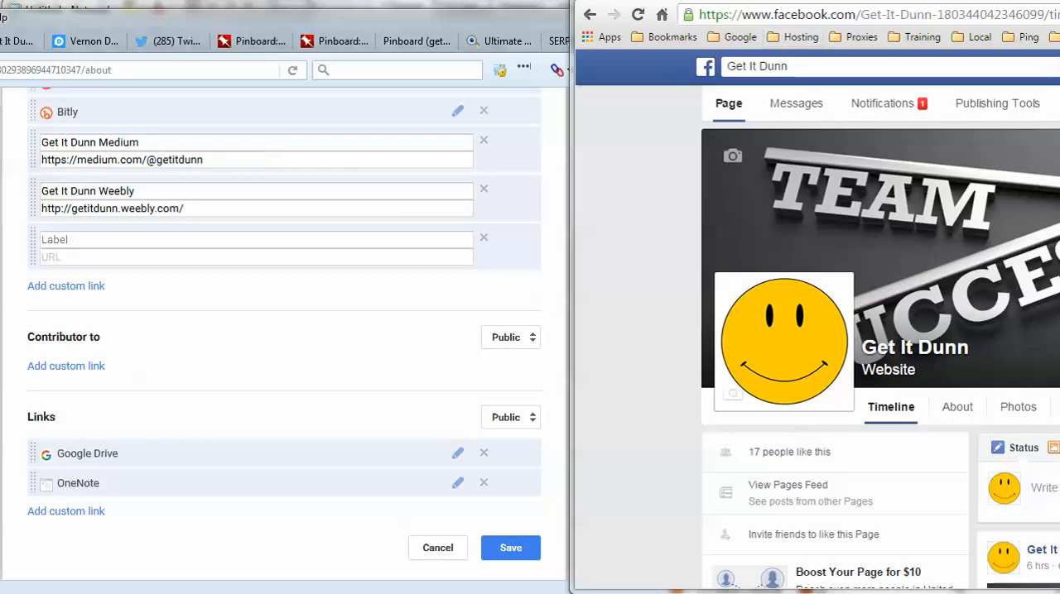
key("ctrl+shift+Tab")
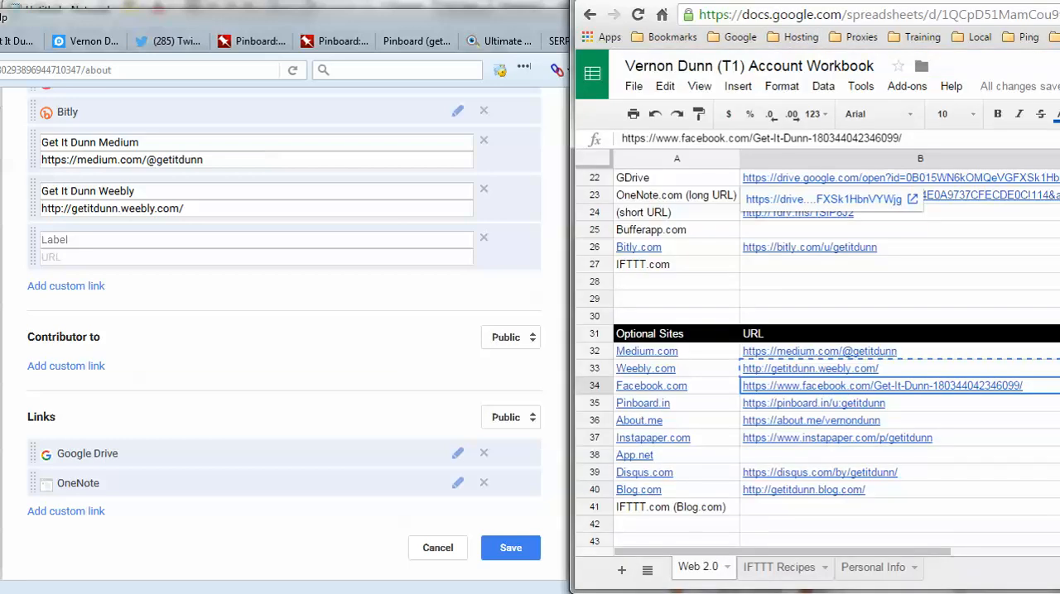
right_click(876, 390)
left_click(937, 425)
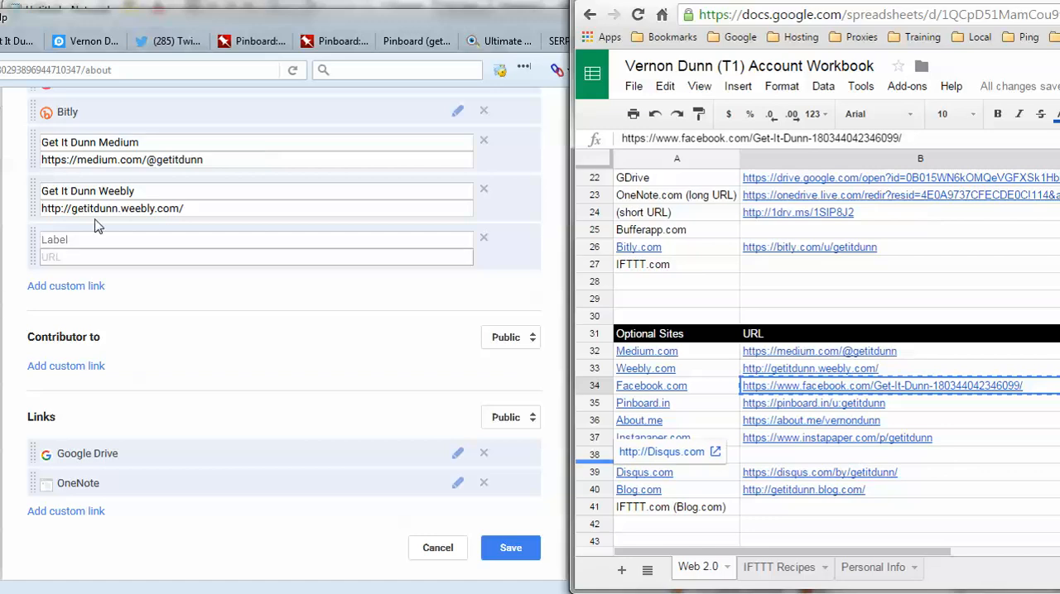
left_click(78, 260)
right_click(82, 266)
left_click(122, 337)
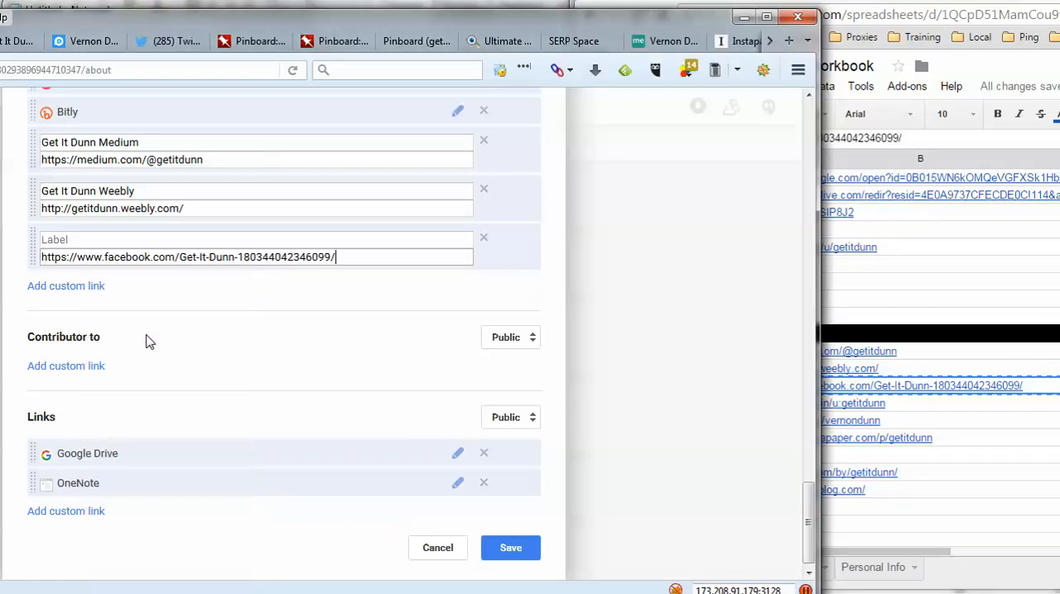
- Label the Facebook link "Get It Dunn FB Page" and add a blank custom link below it
left_click_drag(180, 258, 365, 257)
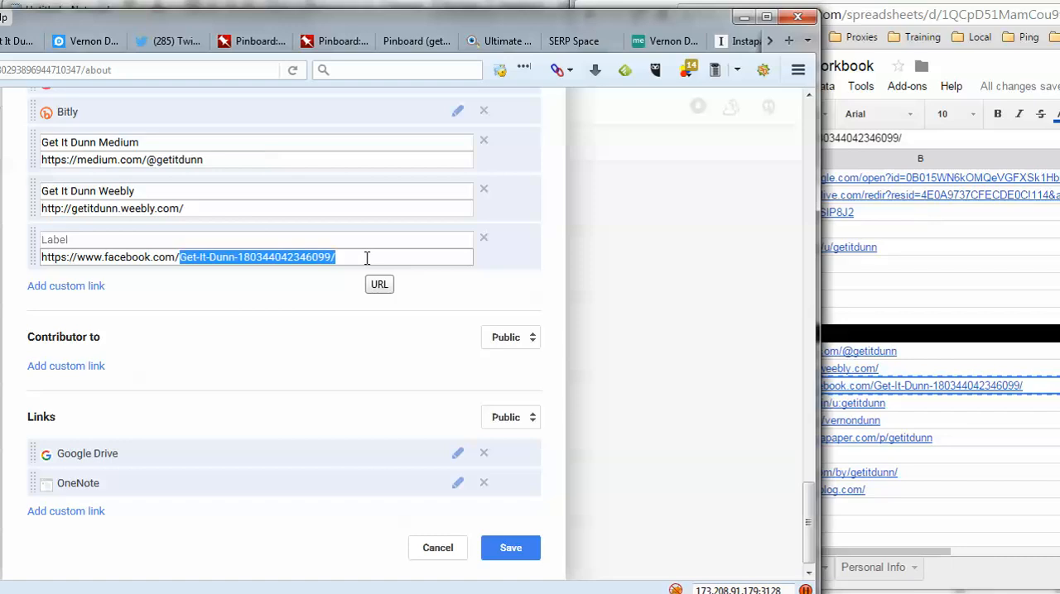
left_click(289, 257)
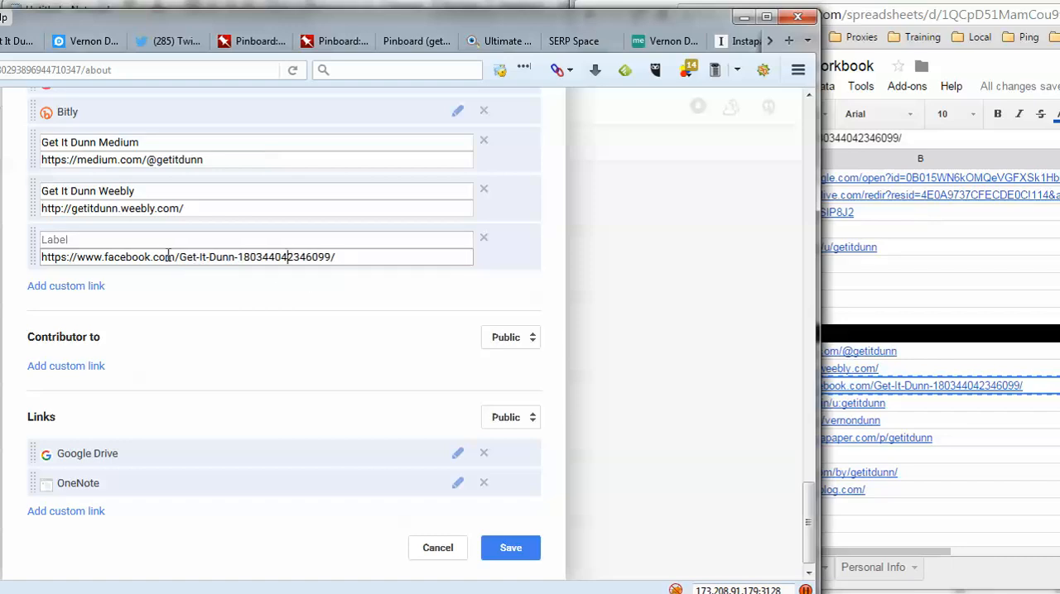
left_click_drag(168, 256, 225, 258)
left_click(194, 240)
type("Get It Du")
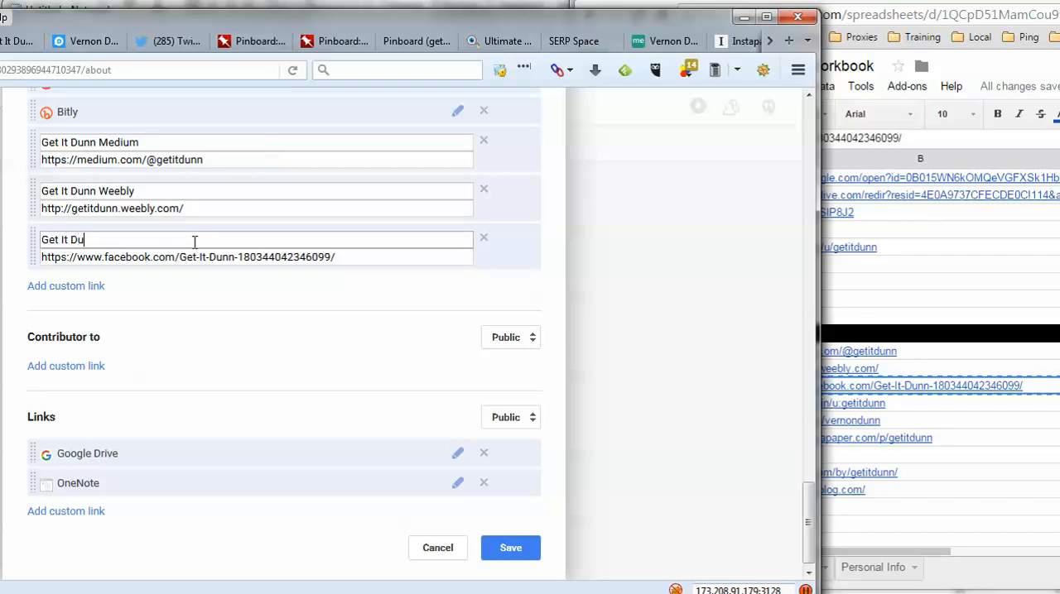
type("nn FB Page")
left_click(101, 287)
- Add a custom link labelled "Pinboard" with the Pinboard.in URL from the workbook, and add another blank link entry
left_click(1046, 469)
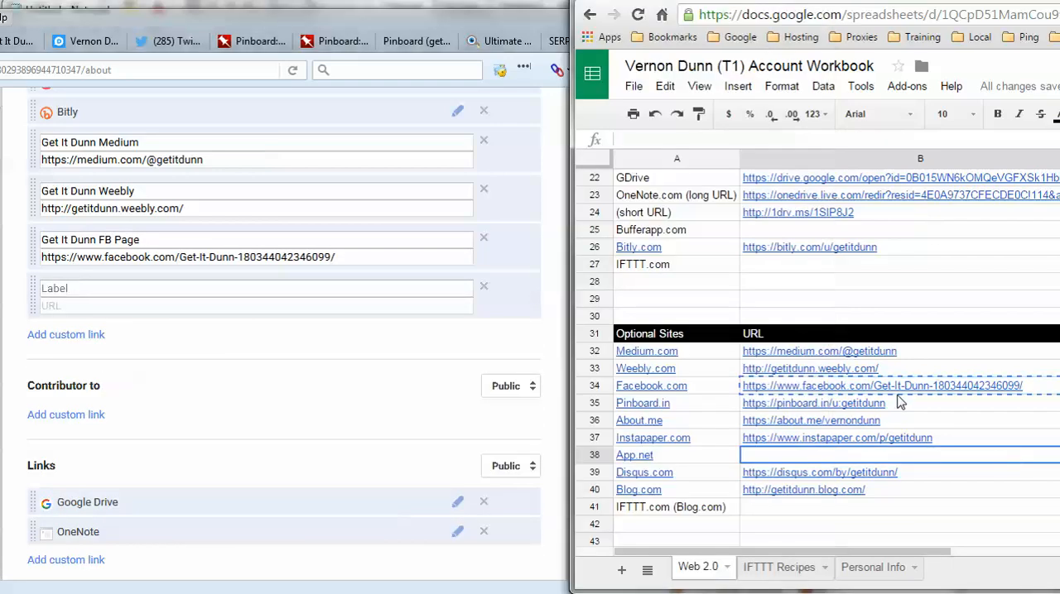
right_click(901, 403)
left_click(946, 96)
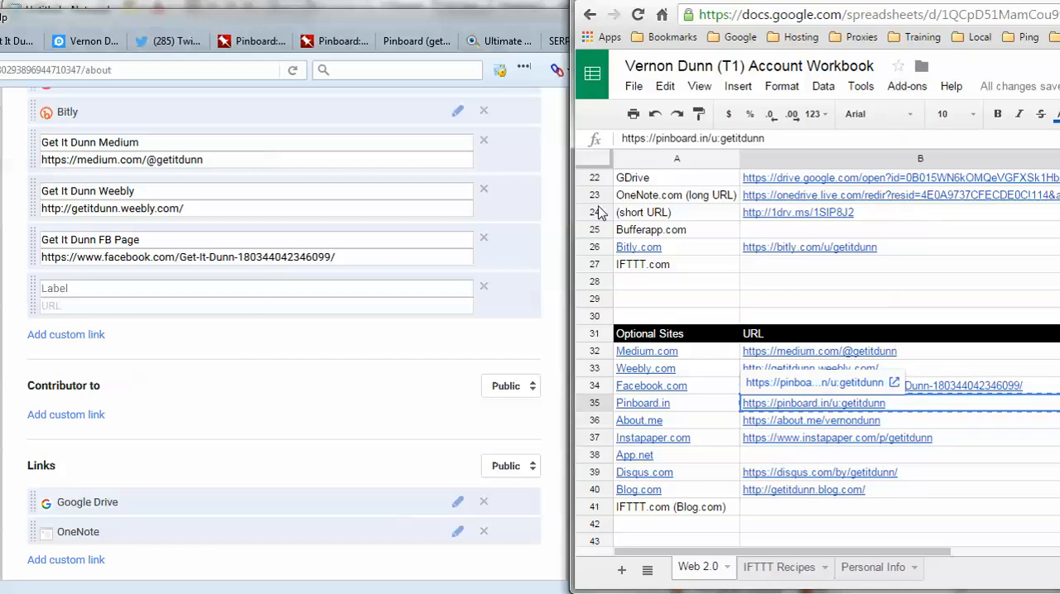
left_click(154, 290)
type("Pin")
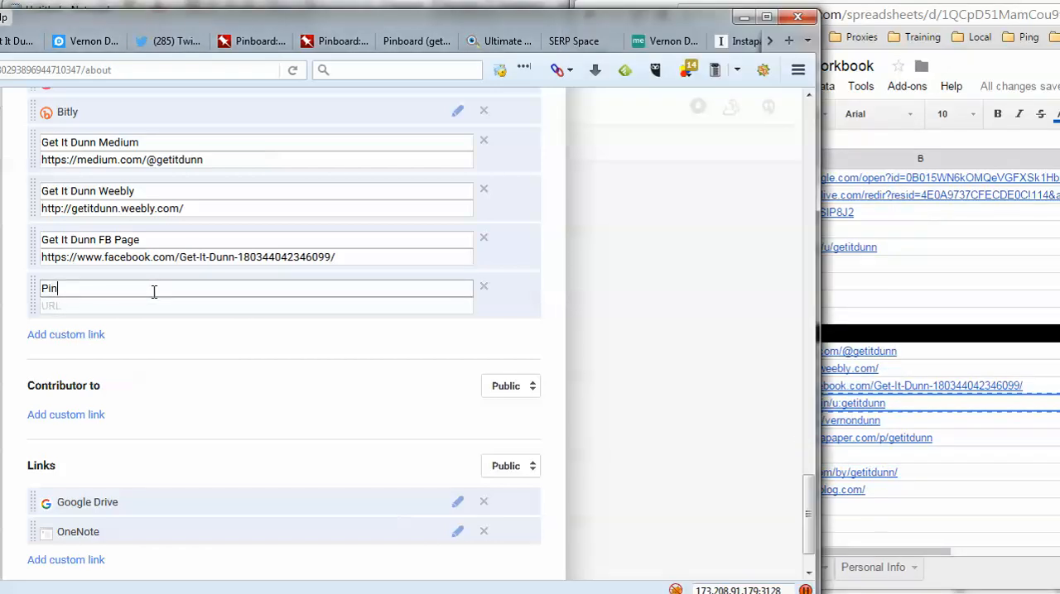
type("board")
key("Tab")
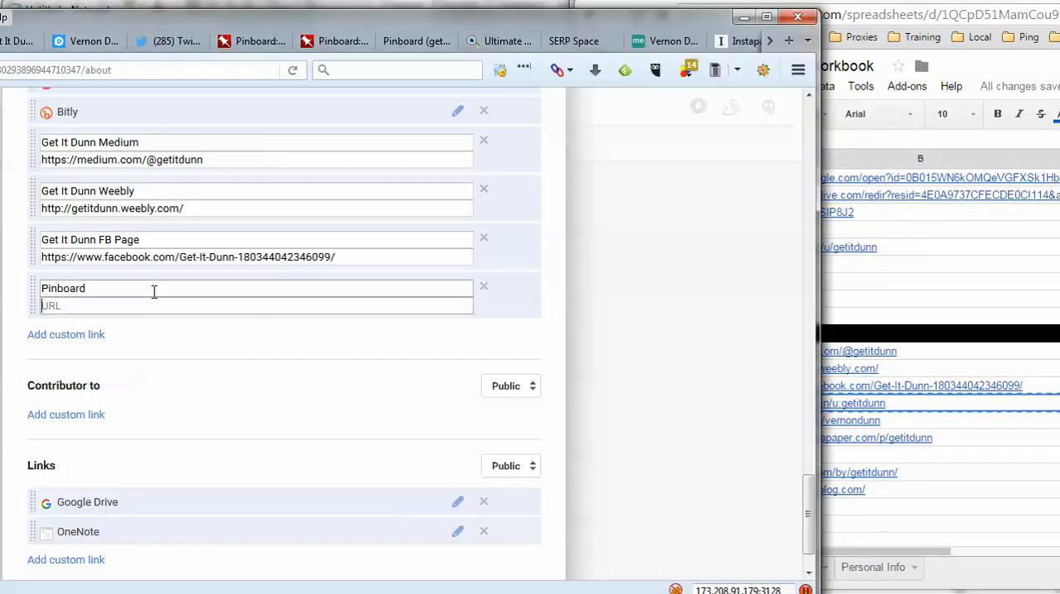
key("ctrl+v")
left_click(99, 335)
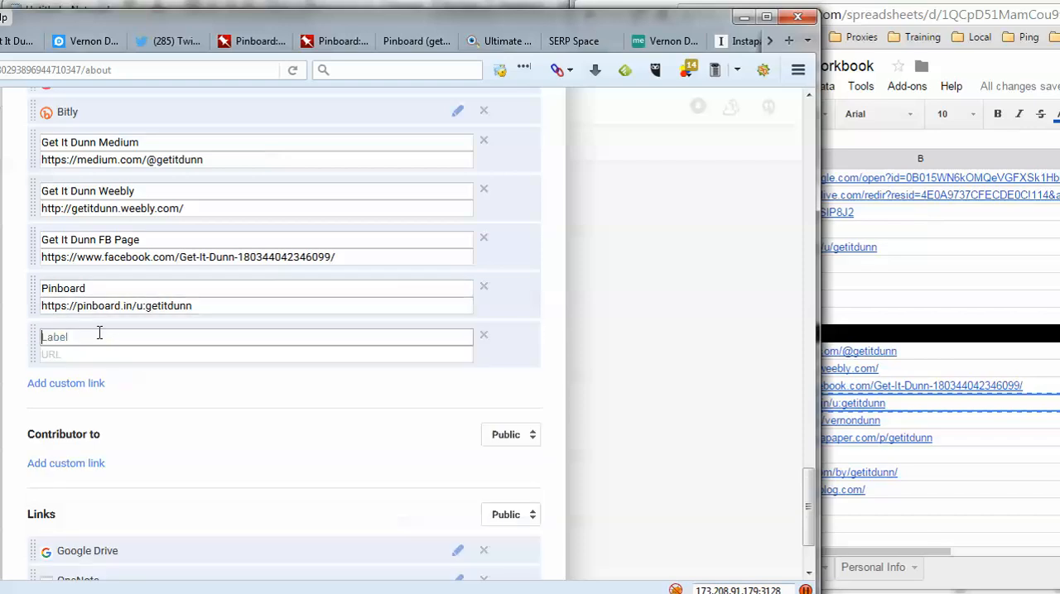
- Add the workbook's About.me URL as a custom link labelled with the profile owner's full name plus "About.me", and add a blank entry below it
left_click(950, 429)
right_click(951, 429)
left_click(970, 117)
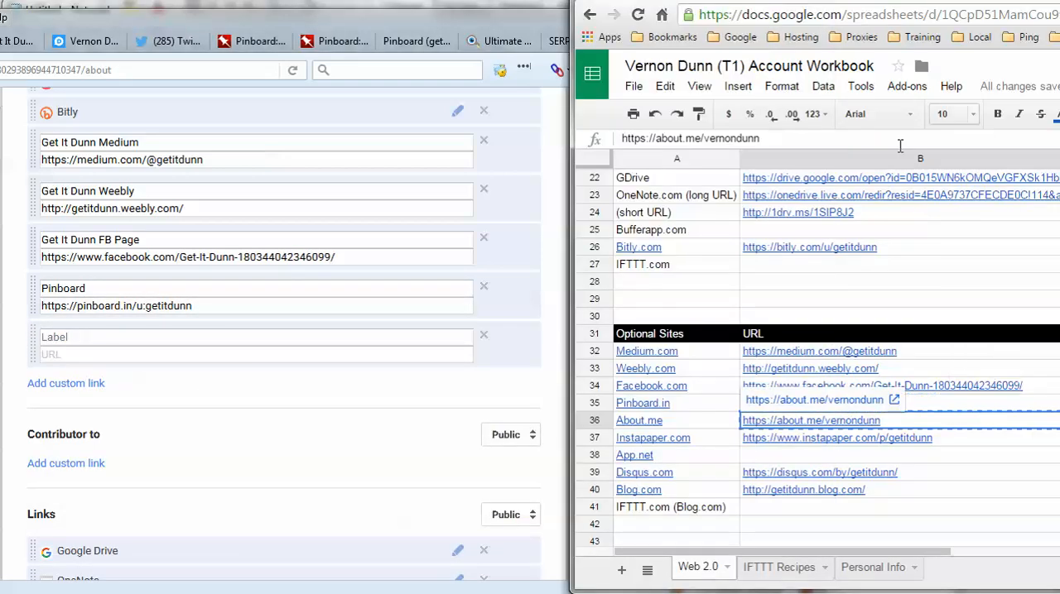
left_click(131, 338)
type("About.me")
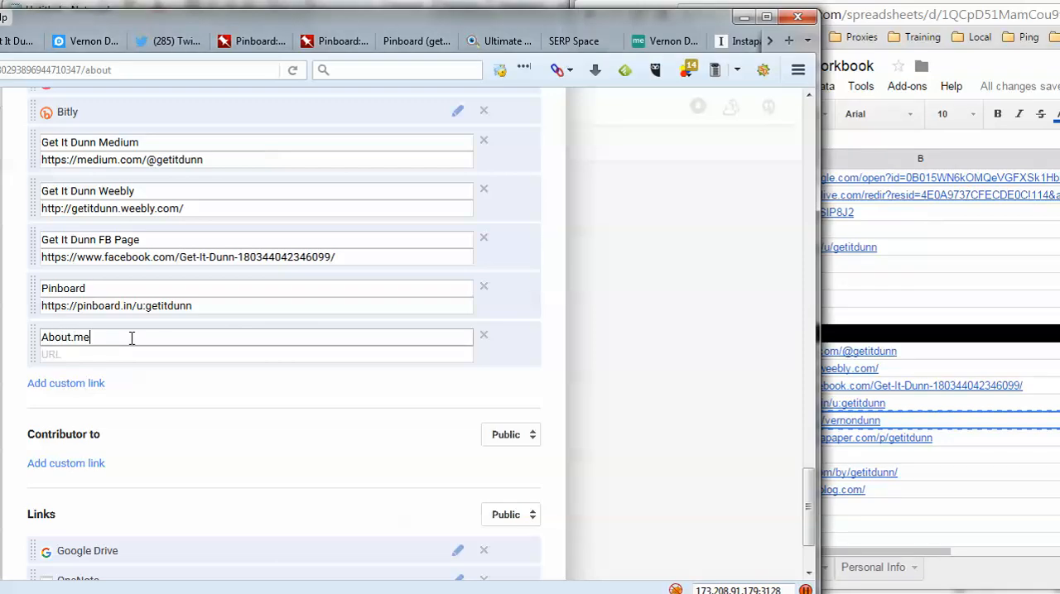
type("Vernon Dunn")
right_click(136, 359)
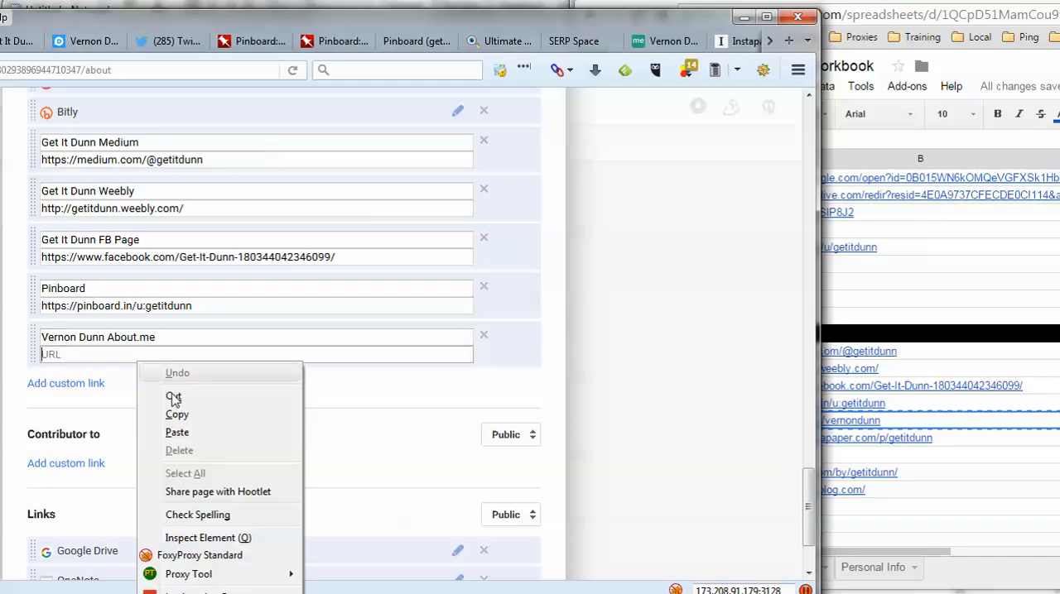
left_click(178, 431)
left_click(83, 384)
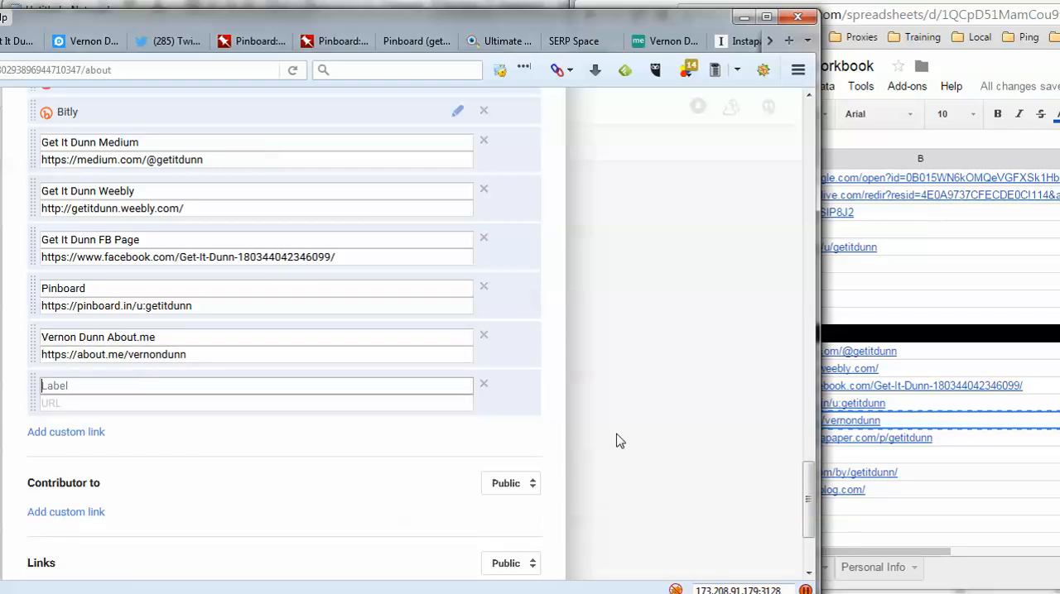
left_click(942, 439)
right_click(944, 439)
left_click(976, 131)
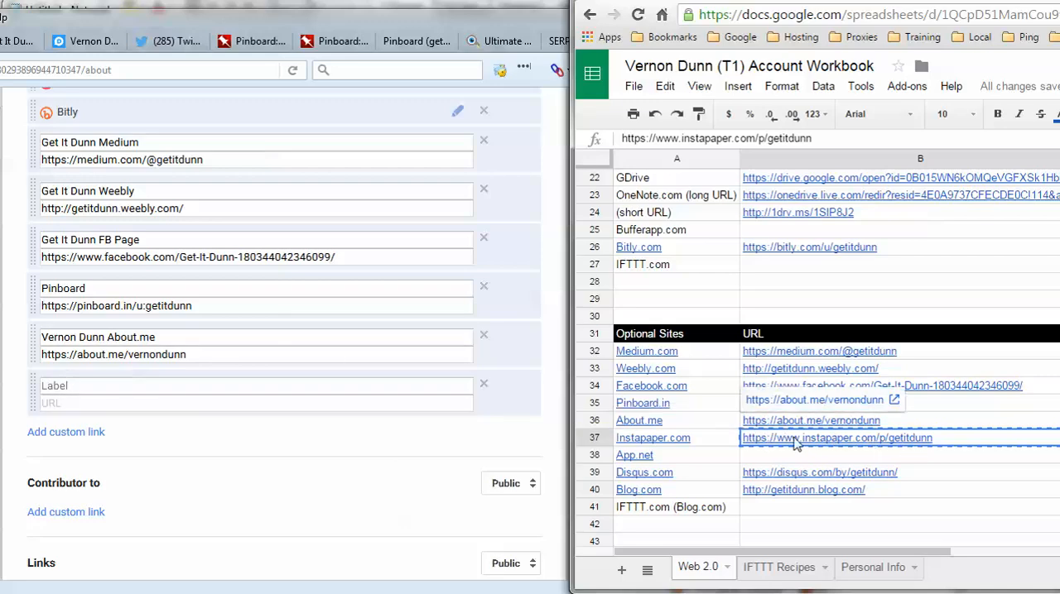
left_click(792, 478)
right_click(792, 480)
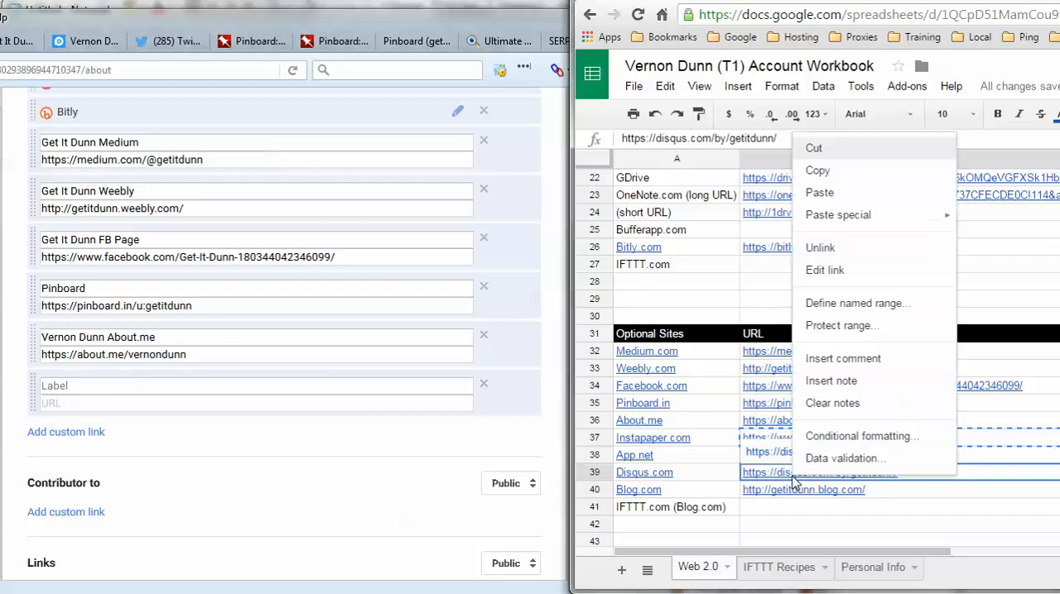
left_click(821, 172)
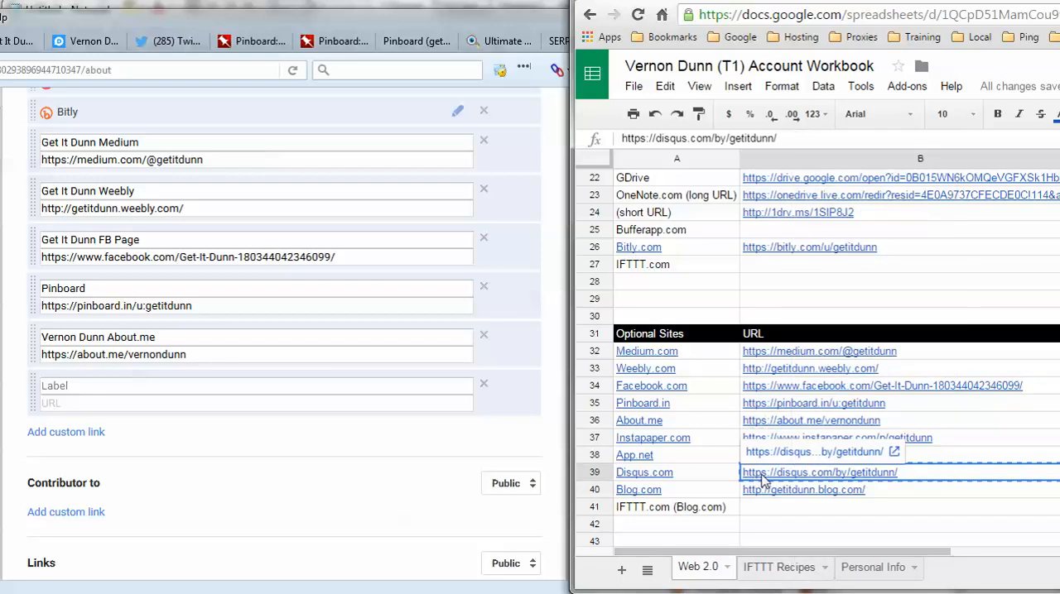
left_click(76, 387)
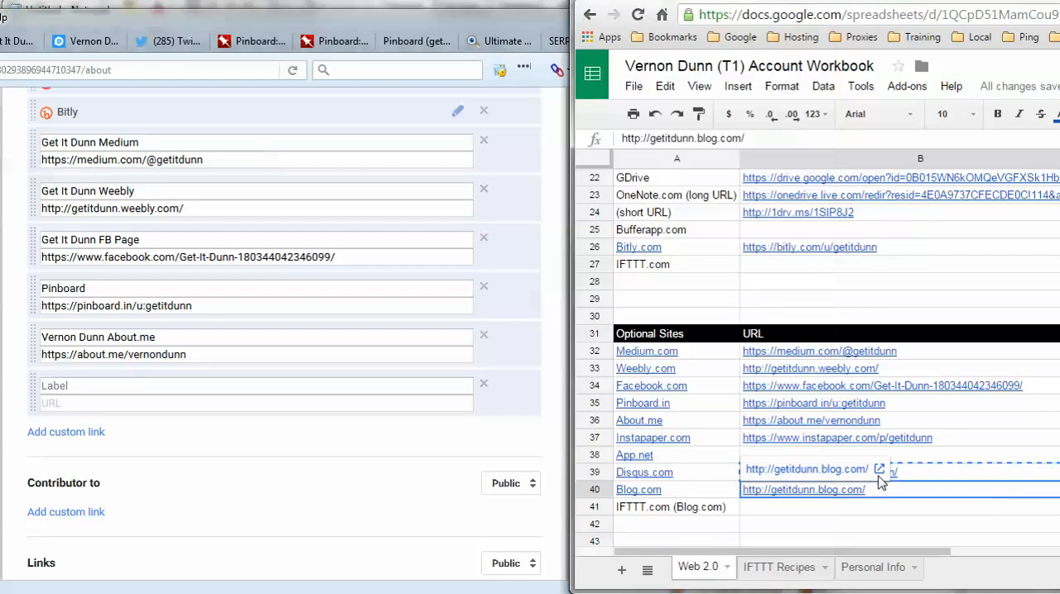
- Add a custom link labelled "Get It Dunn Diqus" with the Disqus.com URL from the workbook, and add a blank entry below it
right_click(949, 472)
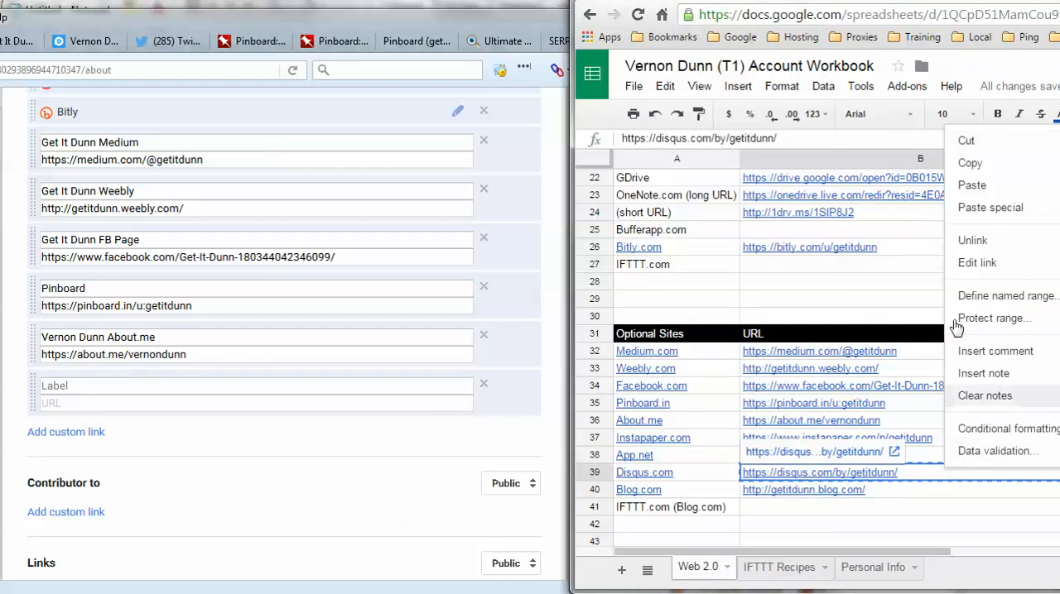
left_click(969, 163)
left_click(99, 385)
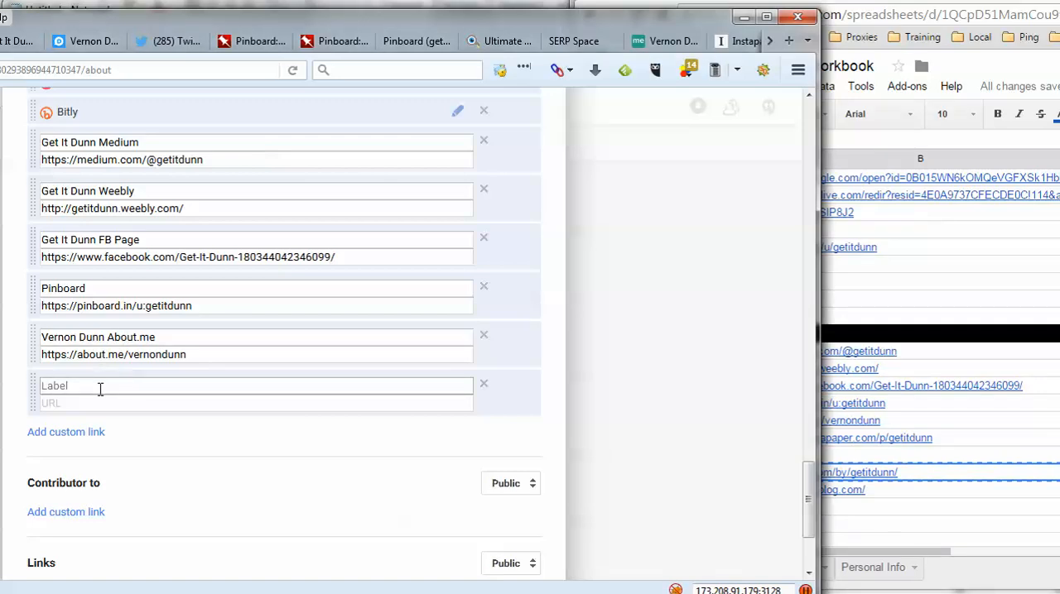
type("Get It Dunn Disqus")
key("Tab")
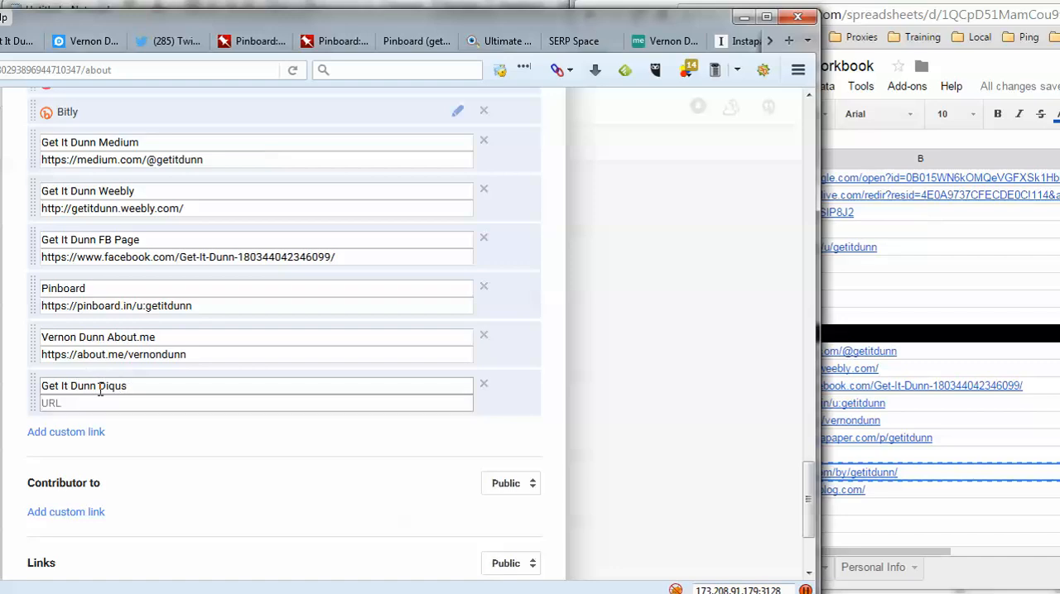
key("ctrl+v")
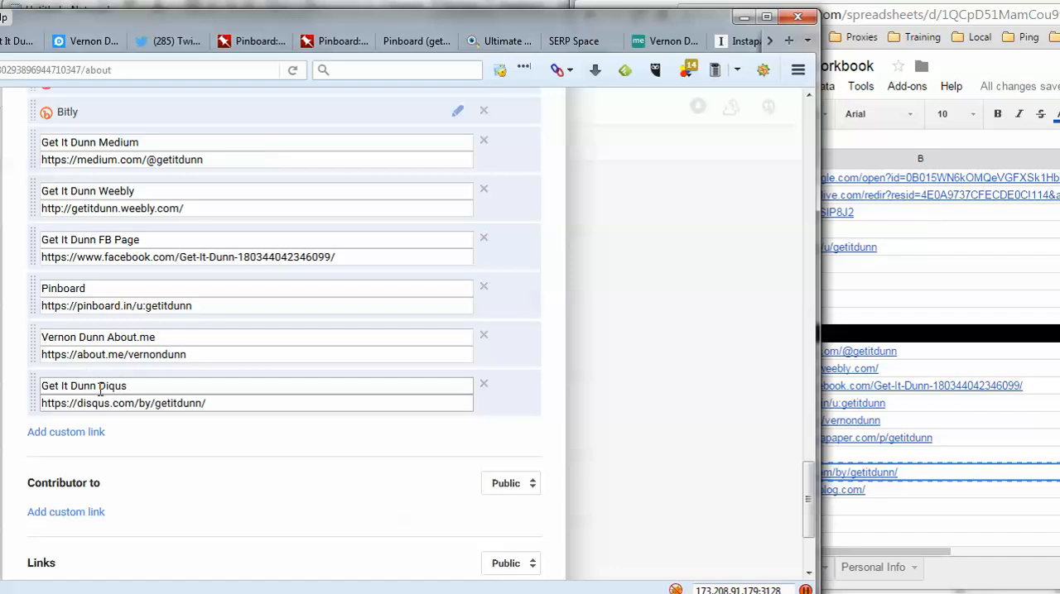
left_click(106, 432)
- Fill the blank link with the label "Get It Dunn Blog.com" and the workbook's Blog.com URL, and save the profile links
left_click(894, 547)
left_click(865, 491)
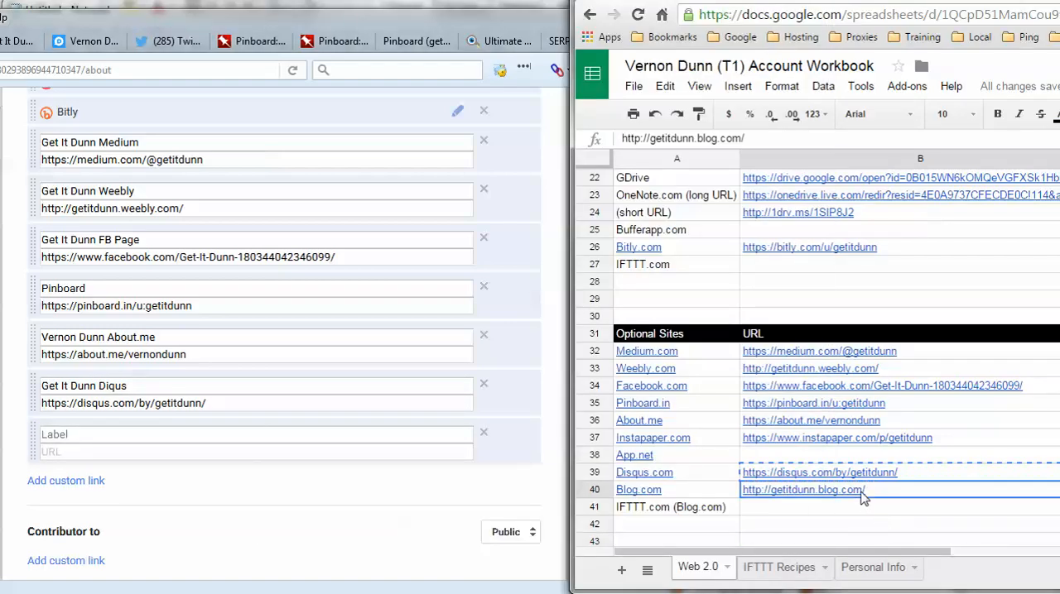
right_click(865, 492)
left_click(886, 186)
left_click(90, 438)
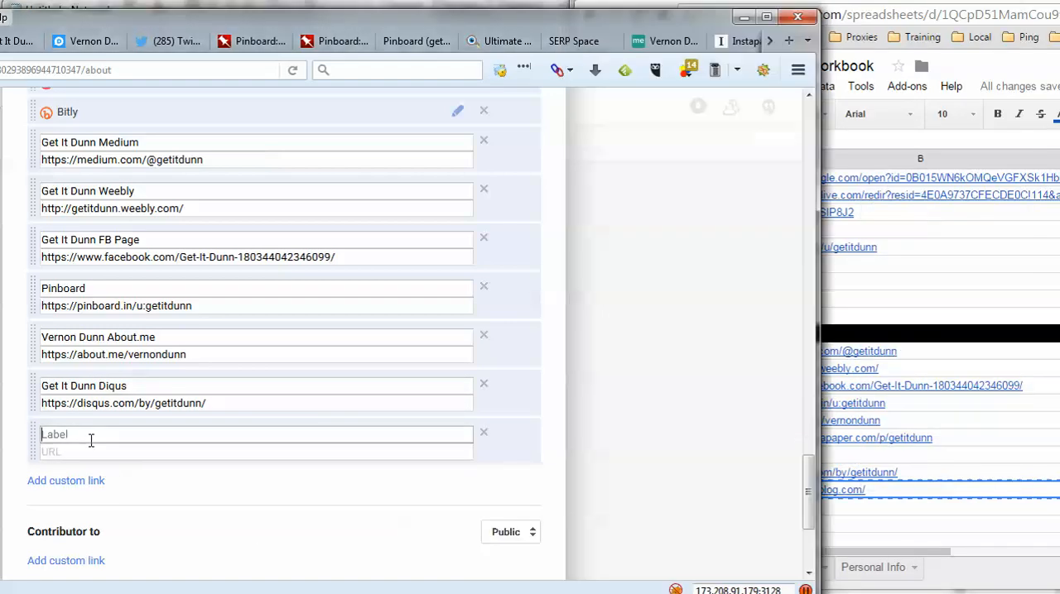
type("Get It Dunn Blog.com")
key("Tab")
key("ctrl+v")
scroll(305, 450, "down", 3)
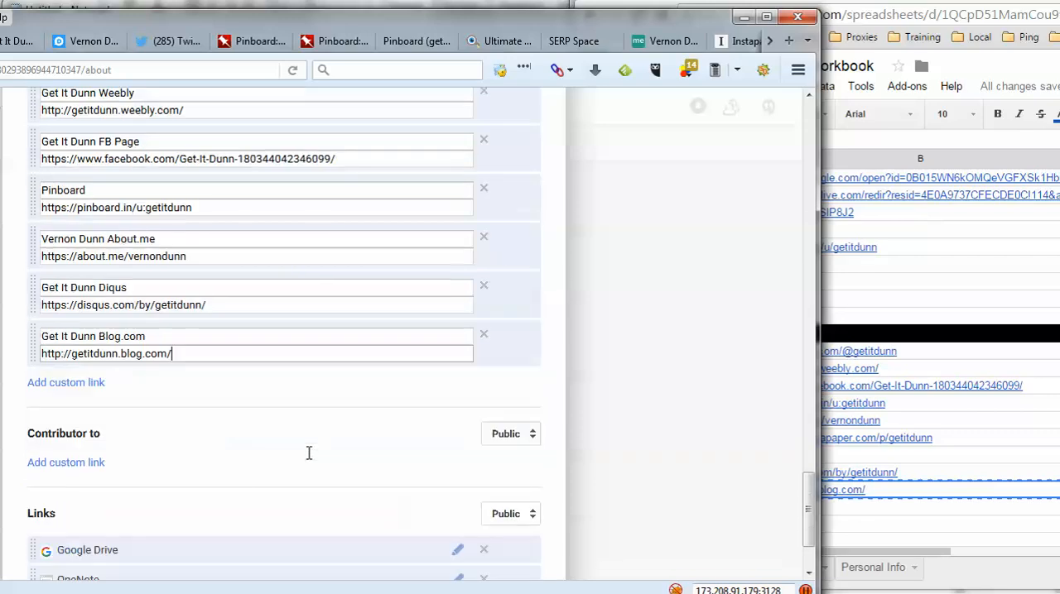
left_click(531, 544)
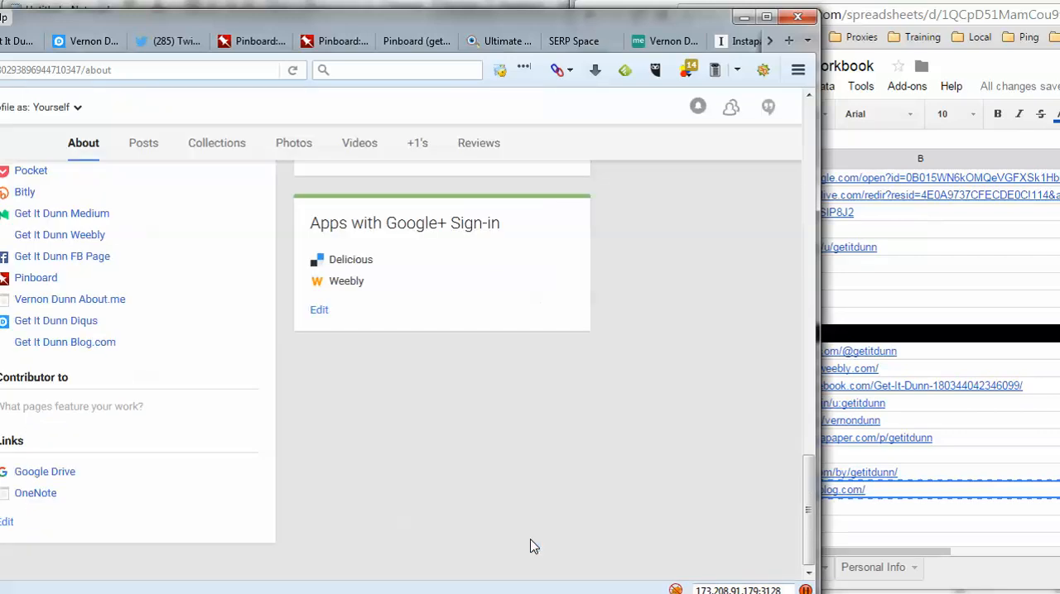
- Bring the whole profile window into view and review the saved links and other sections of the About page
left_click_drag(348, 19, 590, 15)
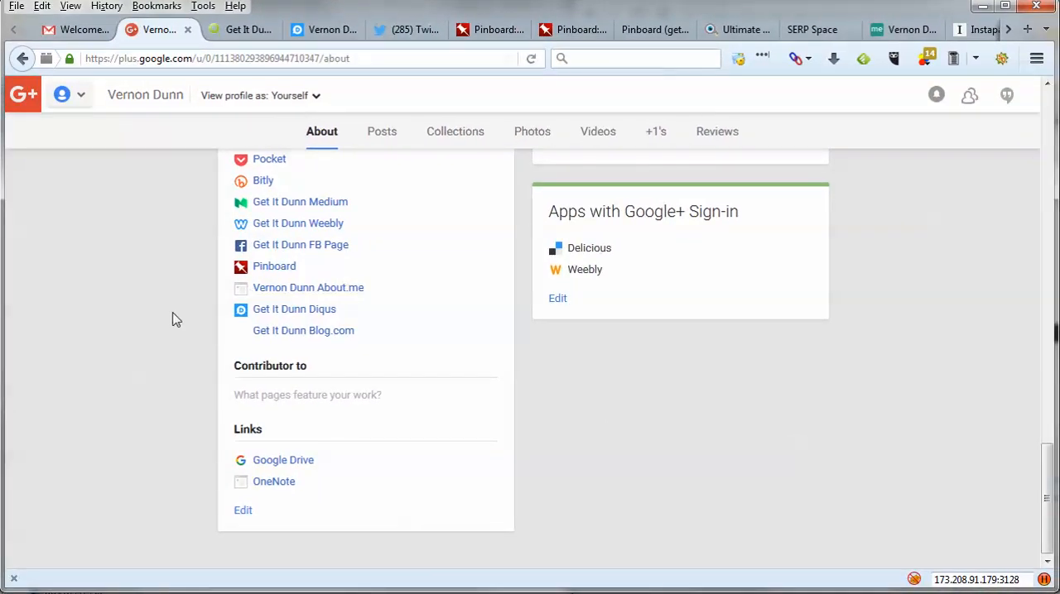
scroll(114, 334, "up", 4)
scroll(114, 333, "up", 2)
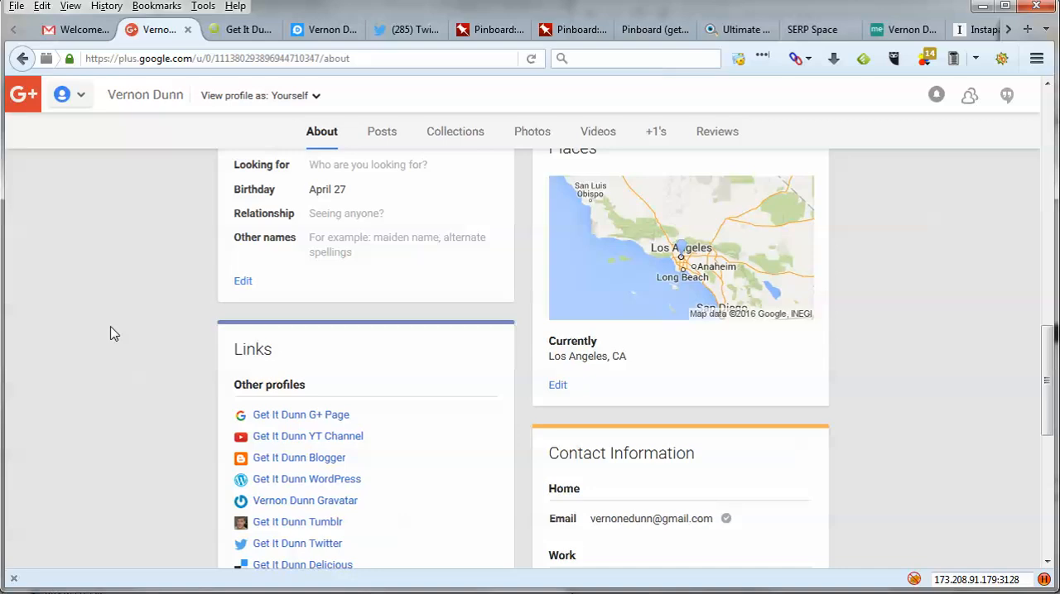
scroll(114, 334, "down", 2)
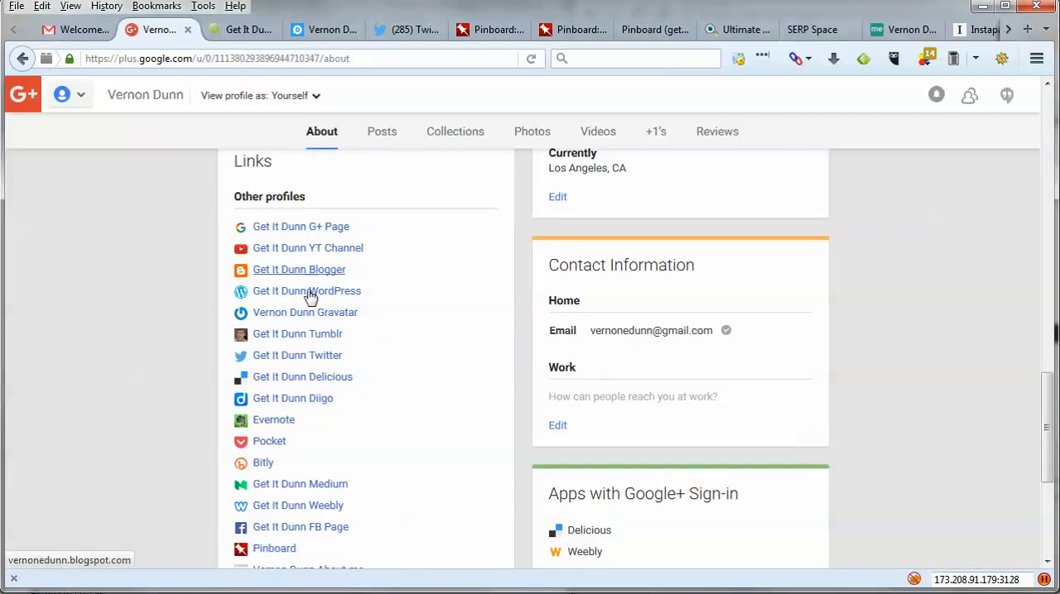
scroll(193, 490, "up", 6)
scroll(194, 490, "up", 8)
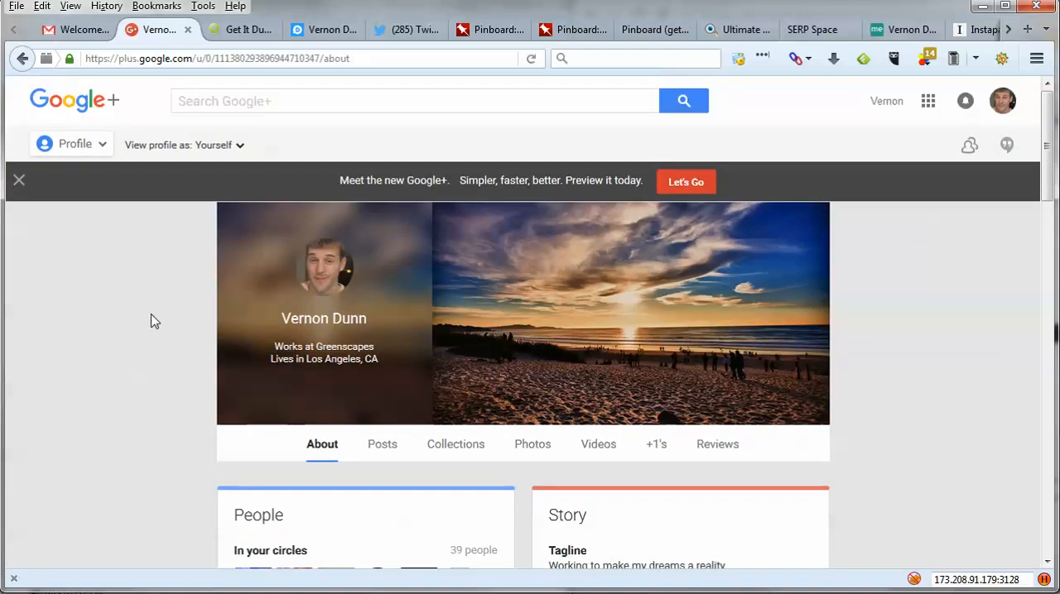
scroll(151, 321, "down", 9)
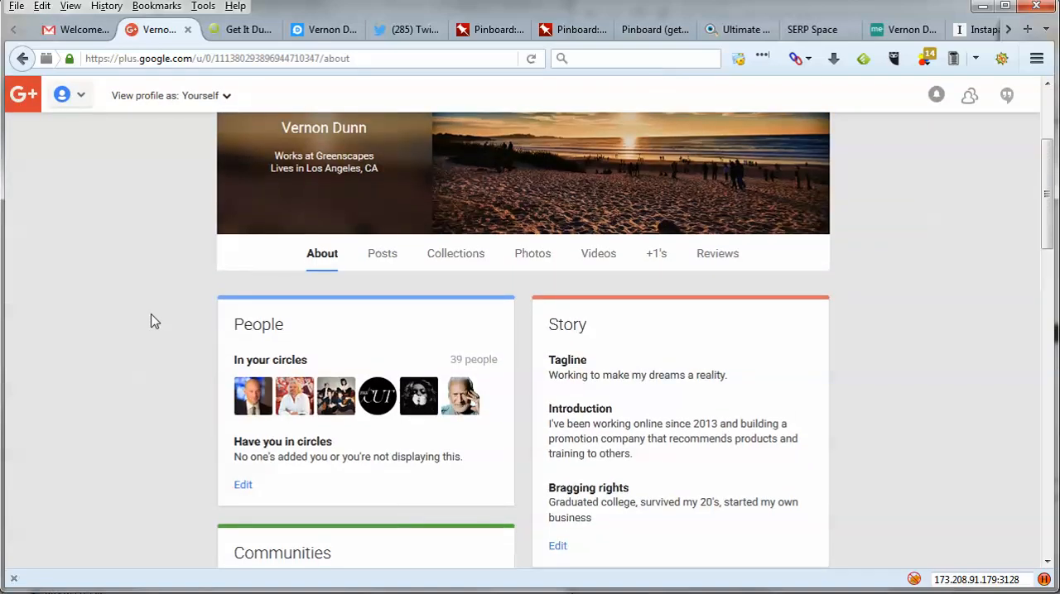
scroll(151, 321, "down", 6)
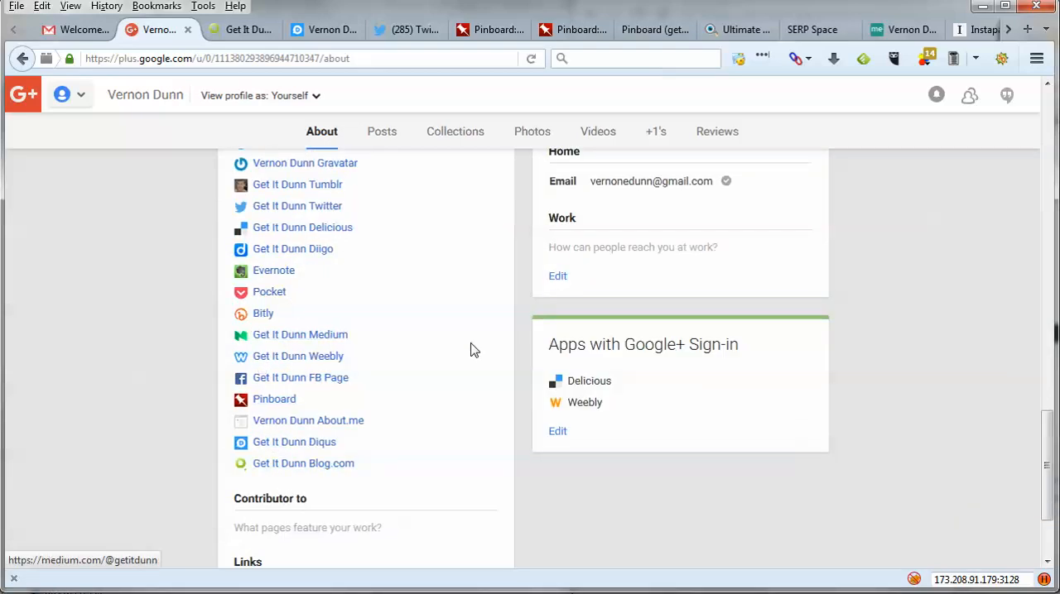
- Review the profile's links, basic information and header, and inspect the tagline, introduction and bragging rights in the Story section's editor
scroll(470, 350, "down", 3)
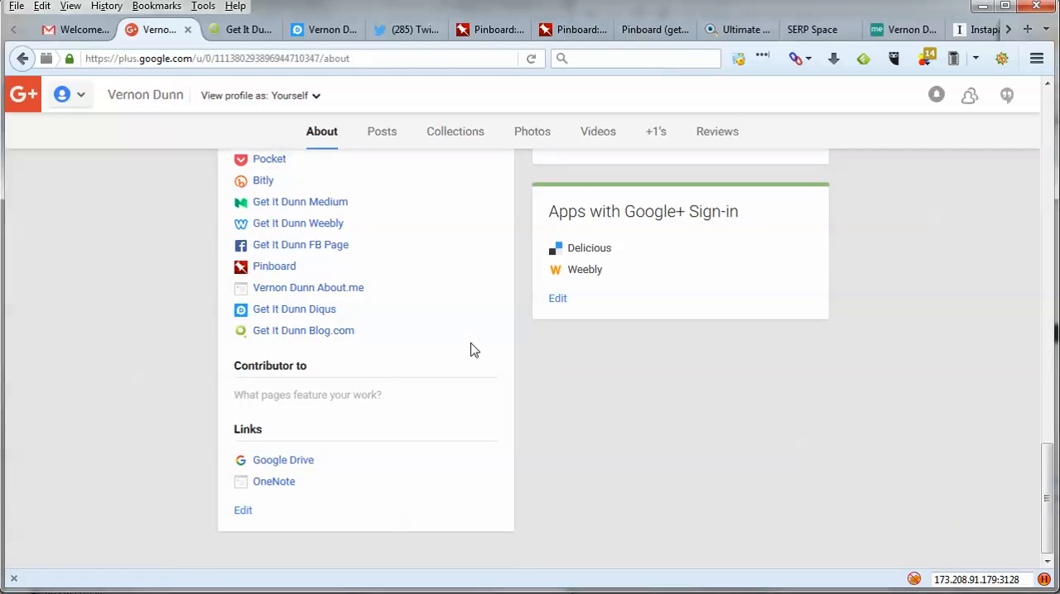
scroll(470, 350, "up", 7)
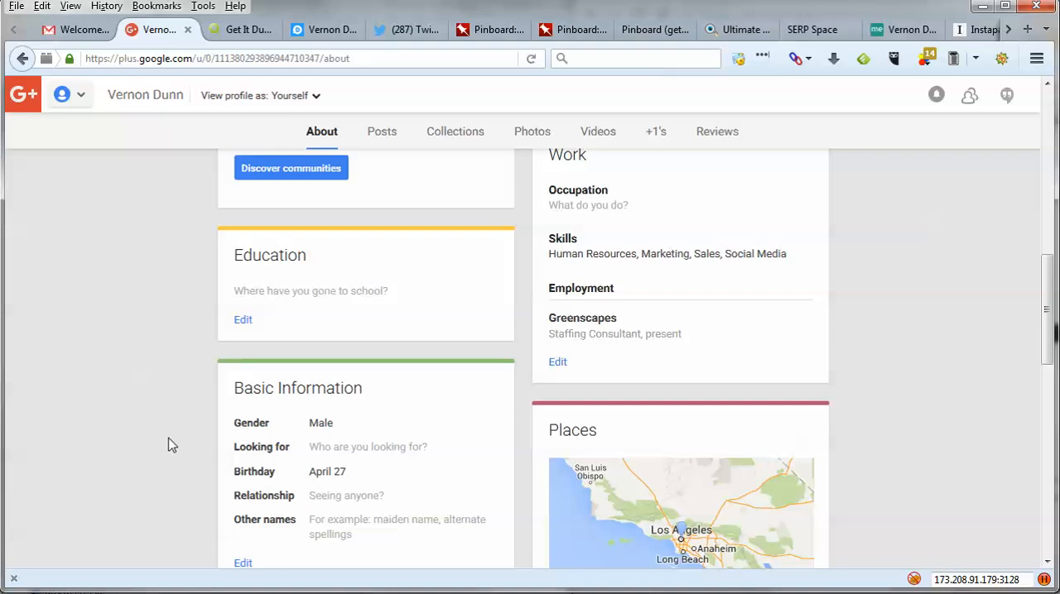
scroll(168, 445, "up", 6)
scroll(596, 485, "down", 2)
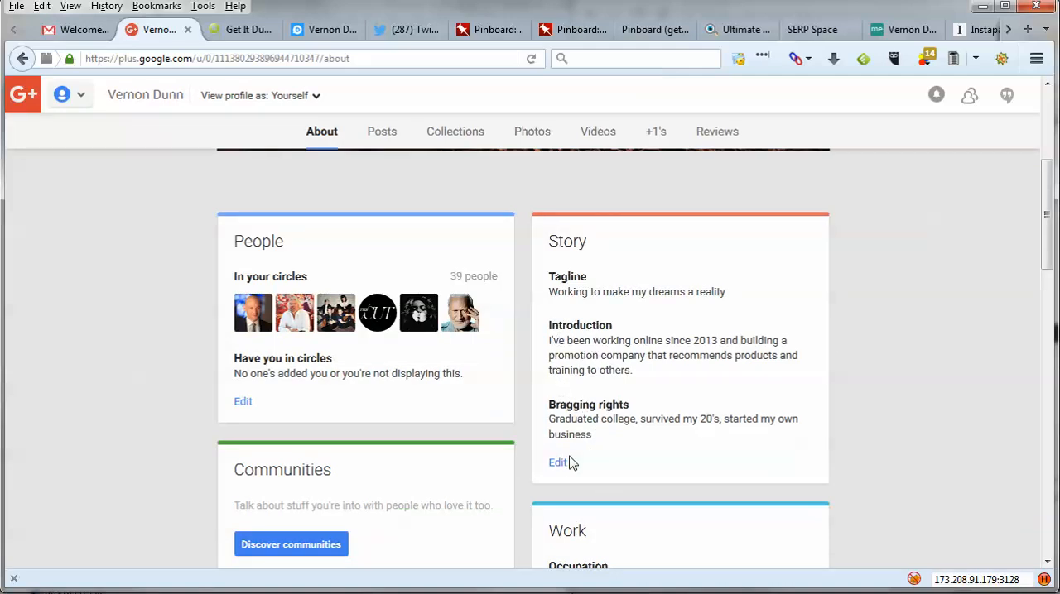
left_click(559, 463)
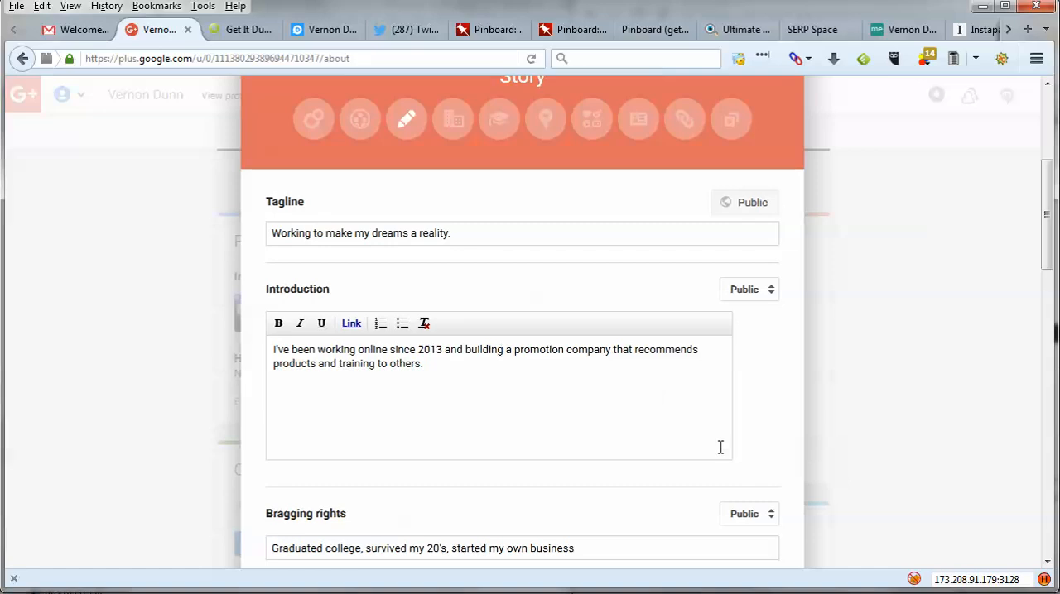
scroll(745, 398, "down", 4)
left_click(675, 406)
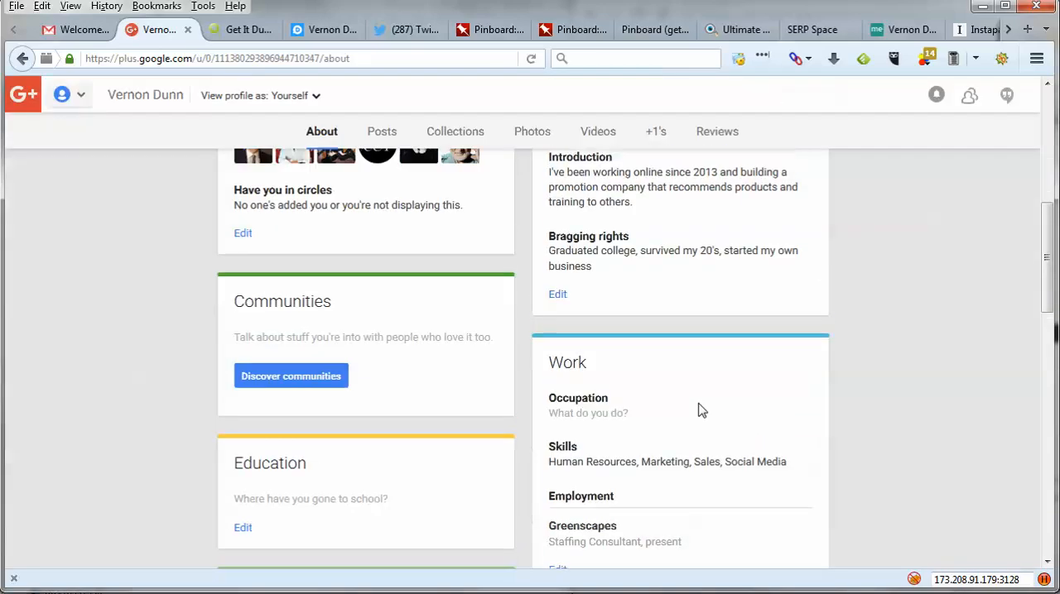
scroll(698, 431, "up", 4)
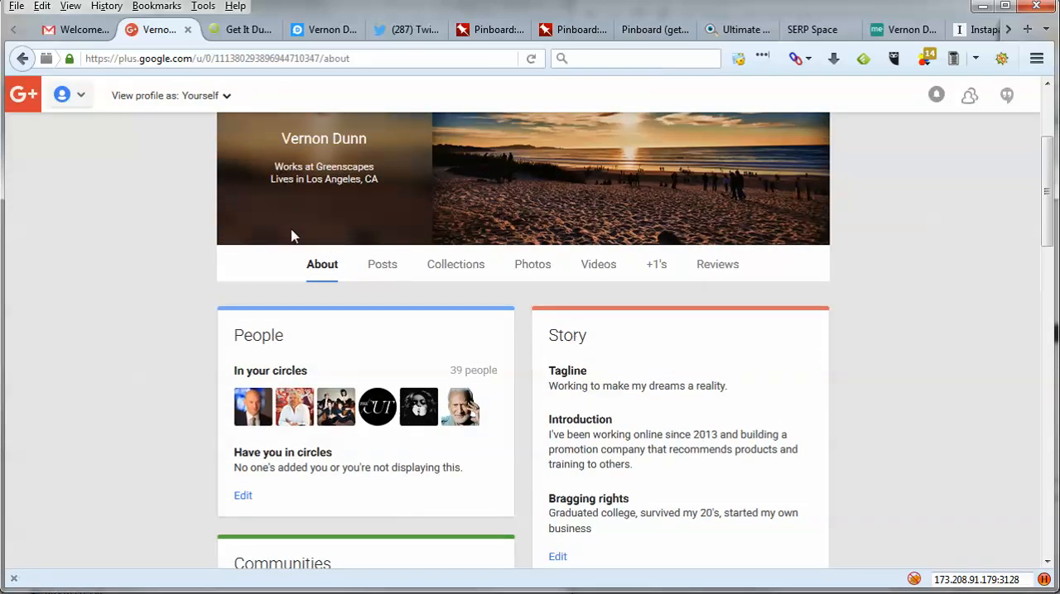
scroll(906, 360, "up", 3)
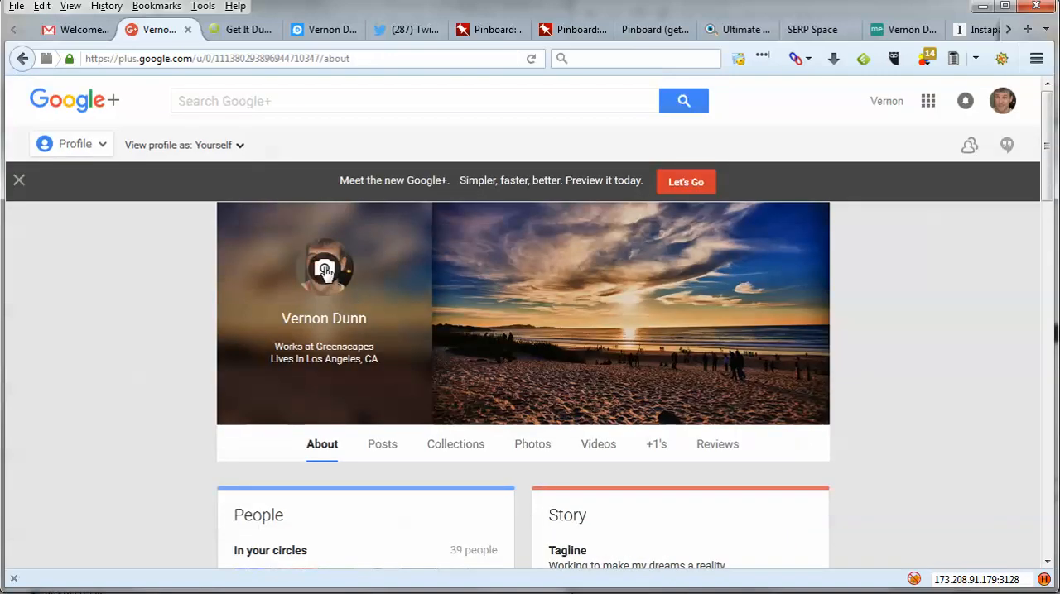
scroll(331, 460, "down", 1)
scroll(340, 461, "down", 3)
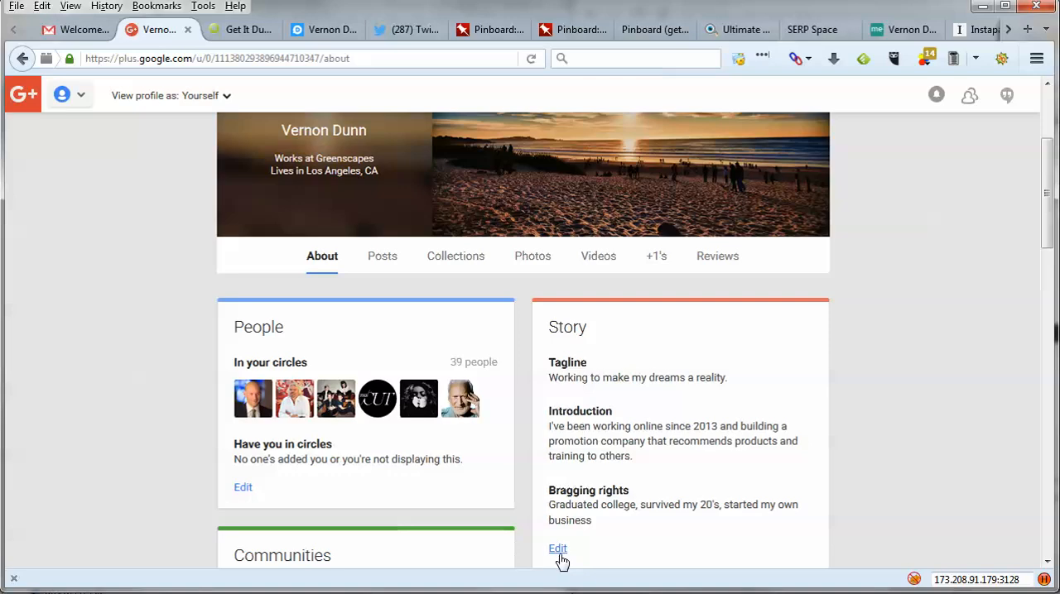
- Add the sentence "Check out the Get It Dunn blog." to the end of the introduction in the Story section
left_click(557, 549)
left_click(437, 357)
left_click(440, 370)
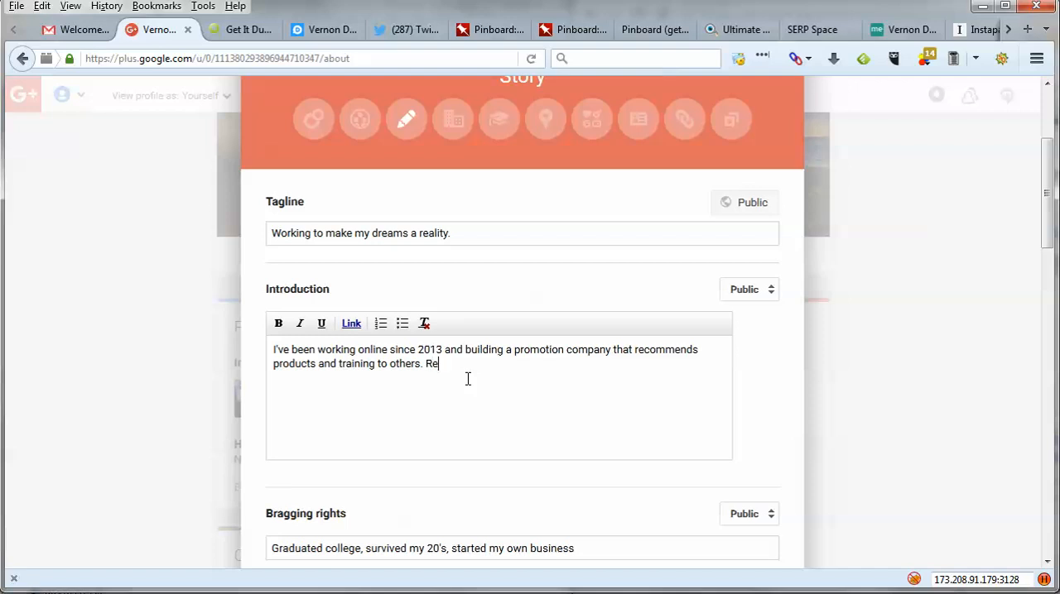
key("BackSpace")
key("BackSpace")
key("BackSpace")
key("BackSpace")
type("Check out the Get It Dunn blog here")
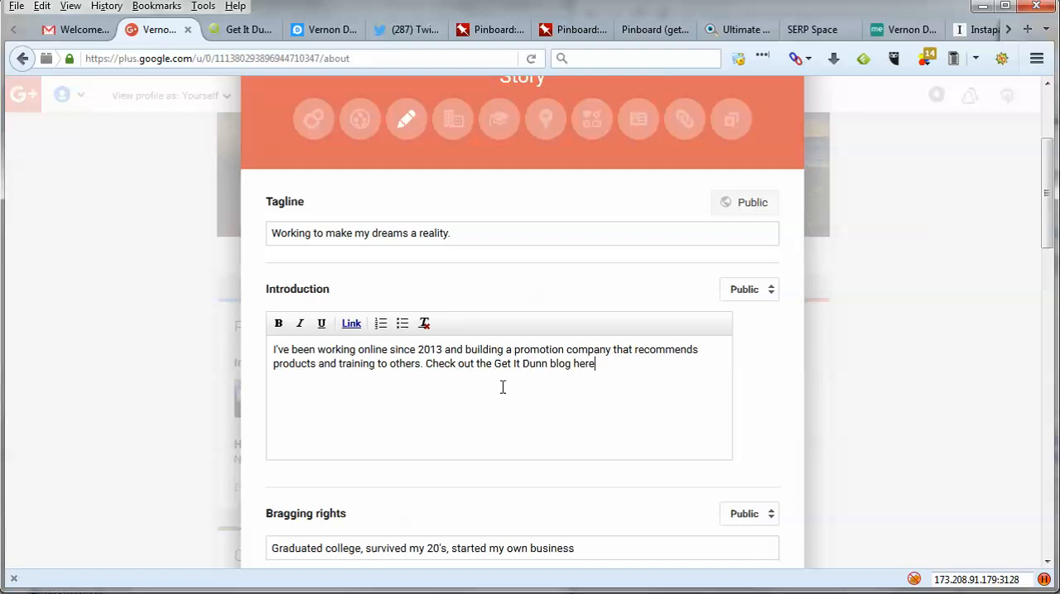
key("BackSpace")
key("BackSpace")
key("BackSpace")
- Start a link on the words "Get It Dunn" in the introduction and copy the Blogger URL from the account workbook
left_click_drag(493, 364, 548, 366)
left_click(524, 369)
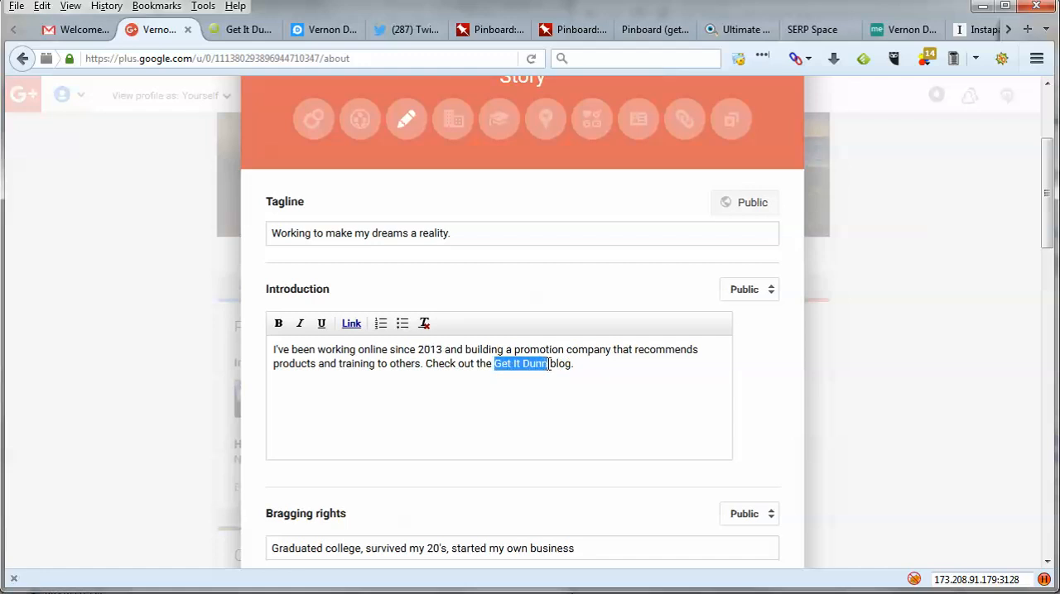
left_click(348, 324)
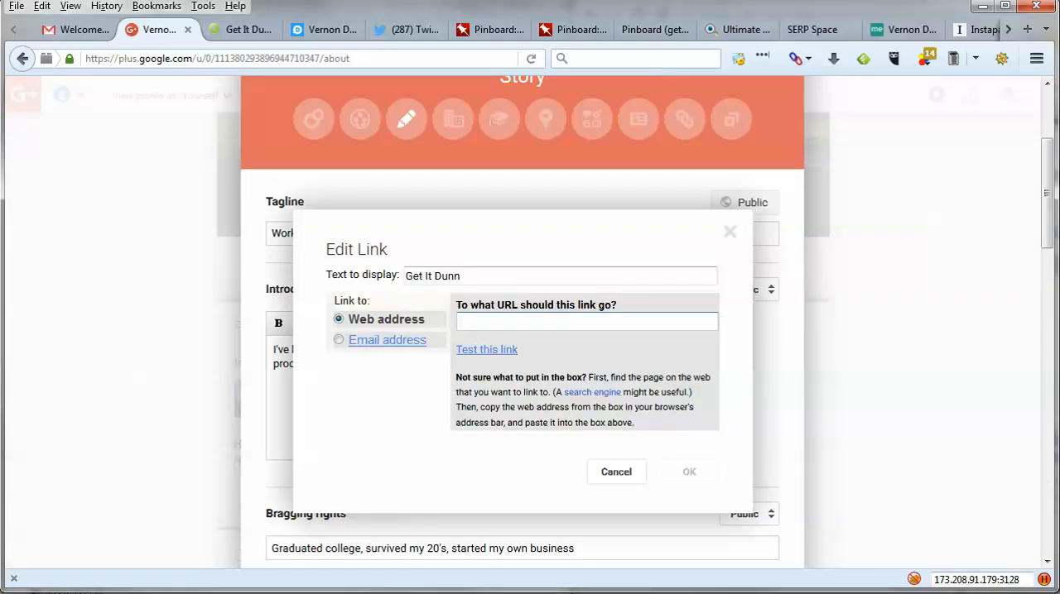
key("alt+Tab")
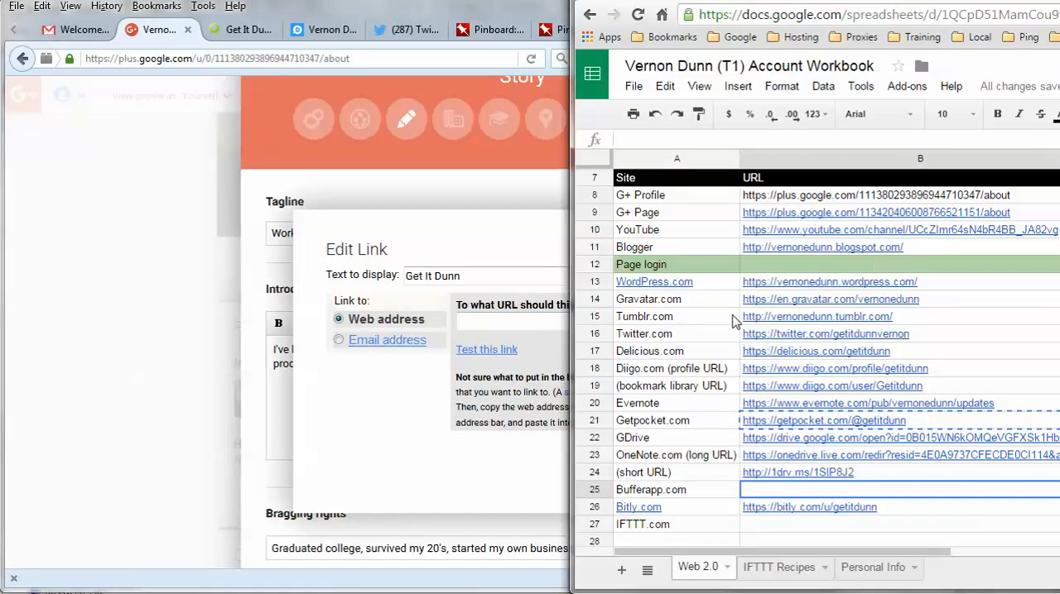
left_click(778, 249)
right_click(780, 248)
left_click(814, 281)
- Set the "Get It Dunn" link's web address to the copied Blogger URL, accept the link, and save the Story section
left_click(480, 323)
right_click(482, 324)
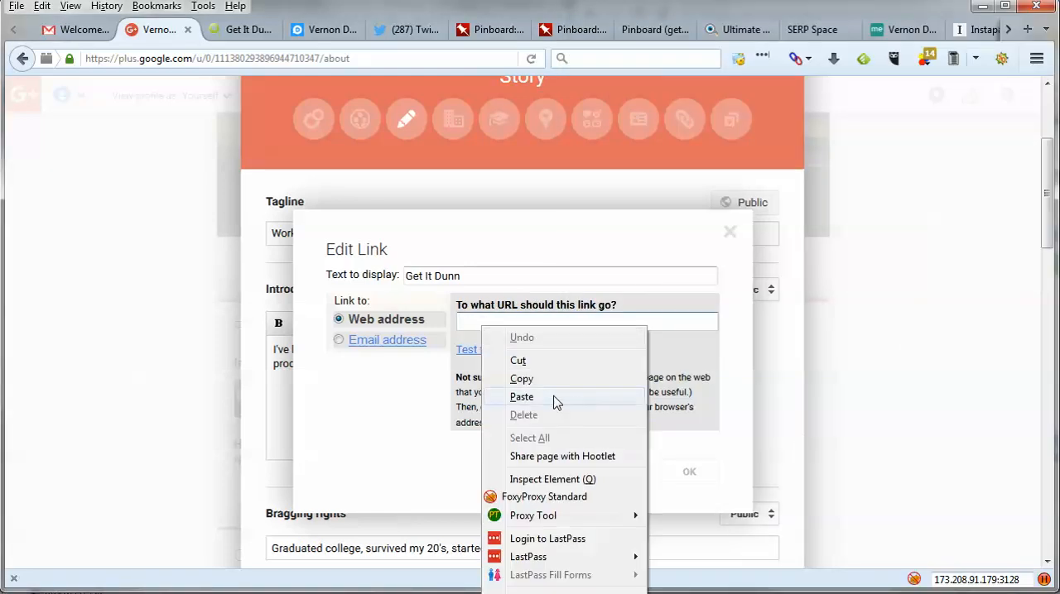
left_click(574, 407)
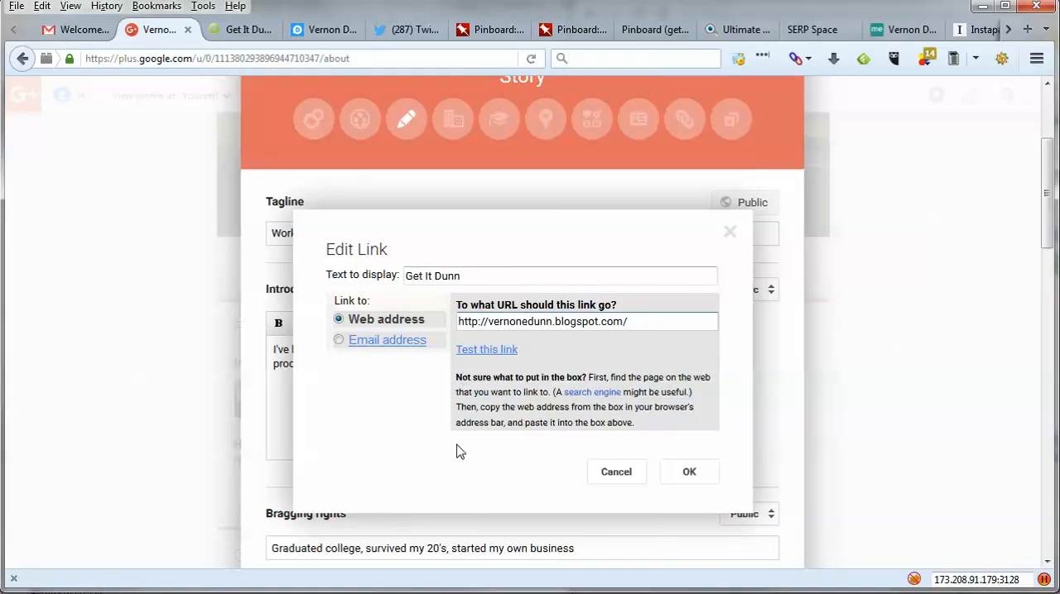
left_click(702, 478)
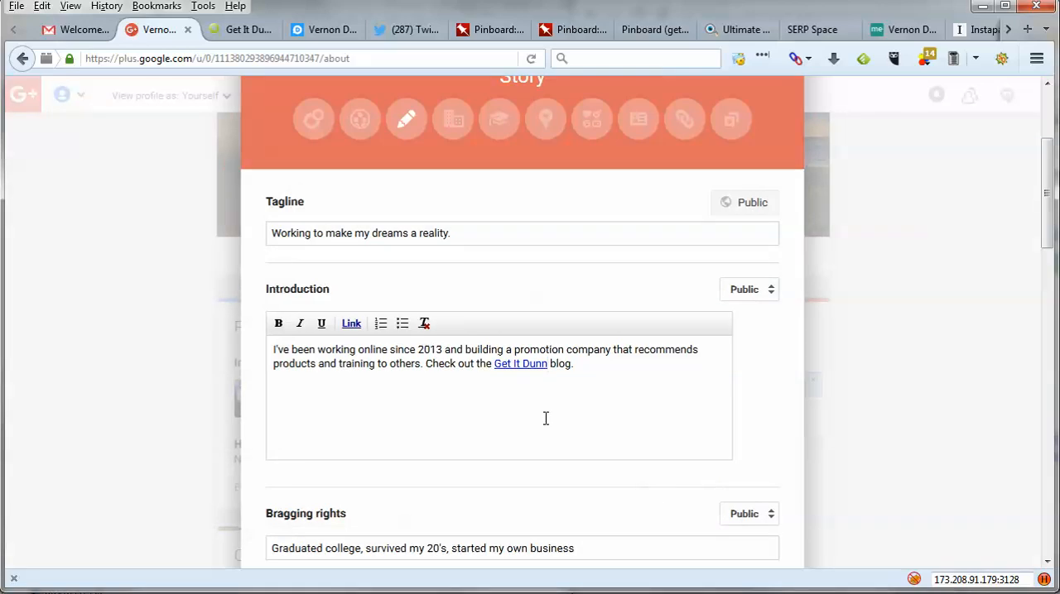
scroll(649, 414, "down", 3)
left_click(738, 404)
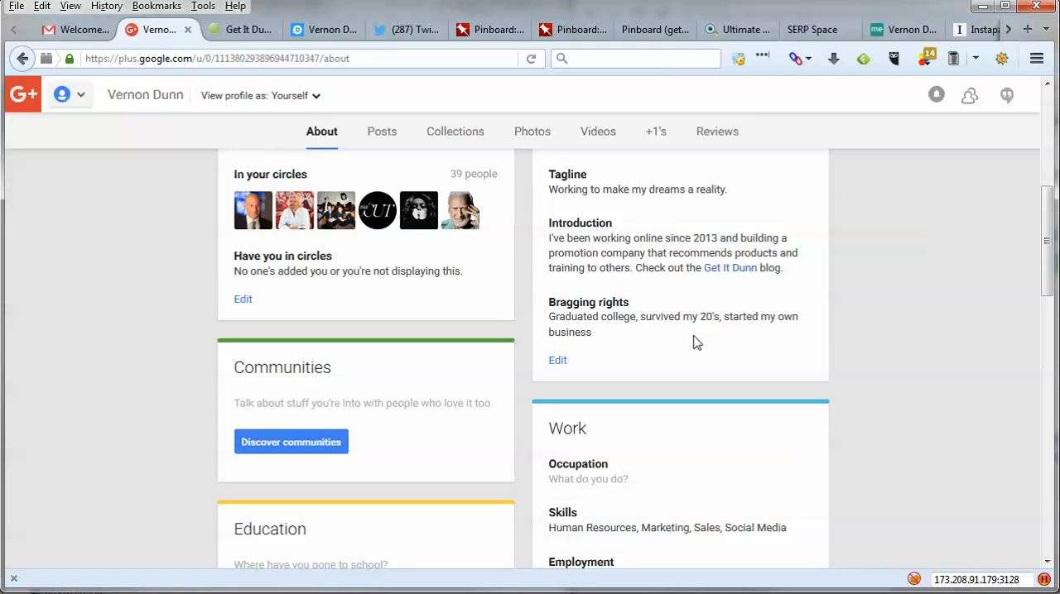
- Look over the saved About page sections, reload the page, and examine how the profile links are marked
scroll(163, 495, "down", 5)
scroll(231, 460, "down", 2)
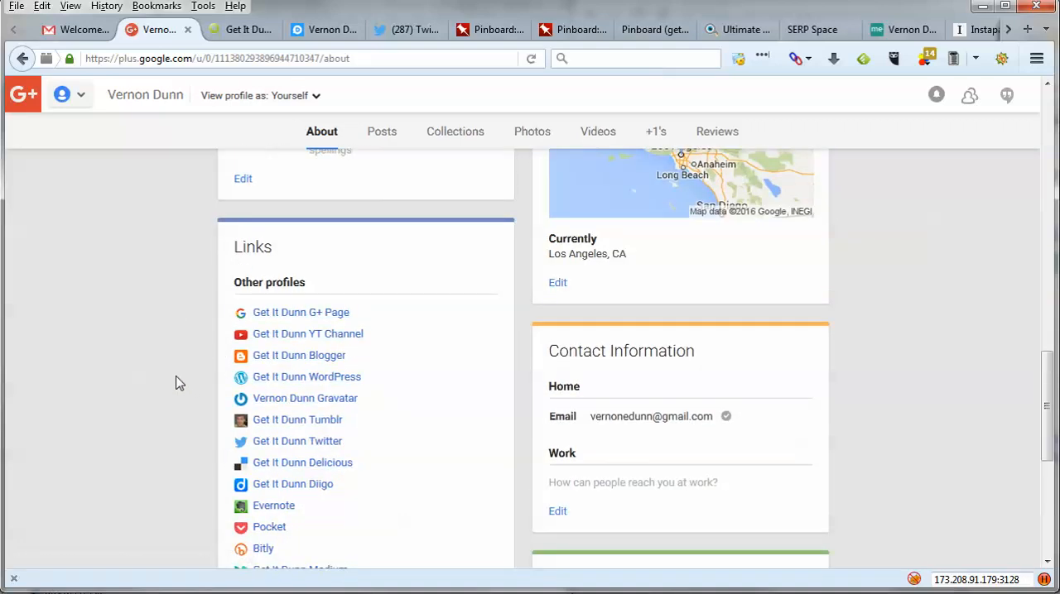
scroll(644, 229, "up", 7)
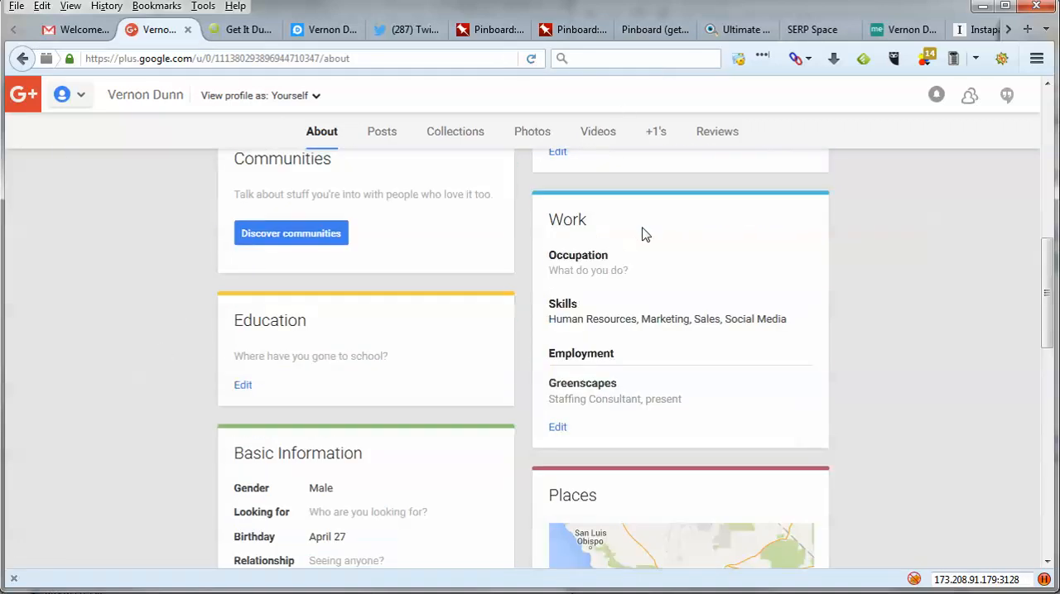
scroll(658, 286, "up", 1)
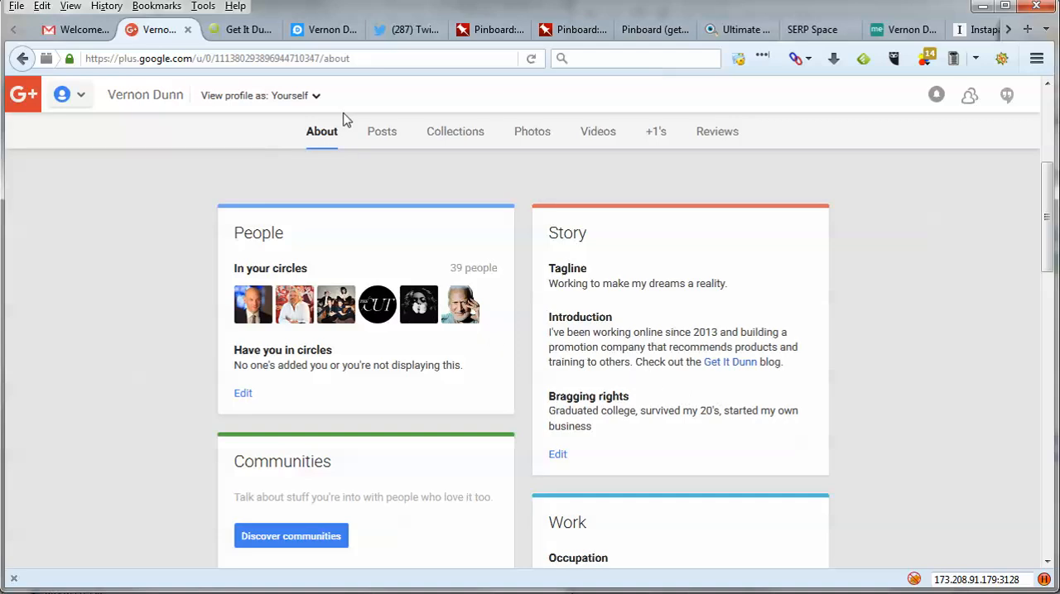
left_click(528, 62)
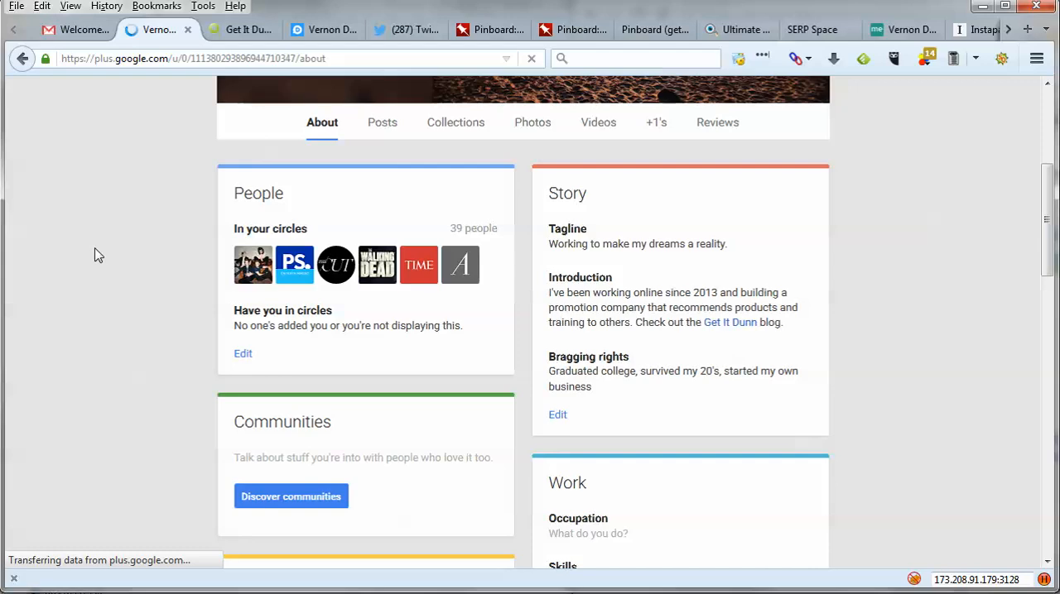
scroll(95, 254, "down", 10)
scroll(94, 254, "down", 2)
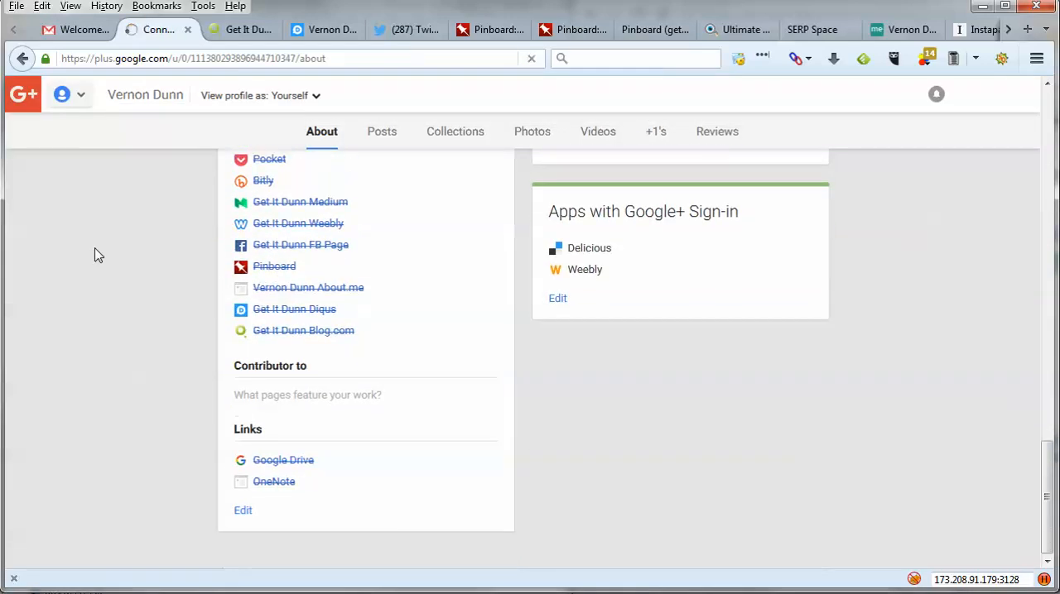
scroll(95, 253, "up", 3)
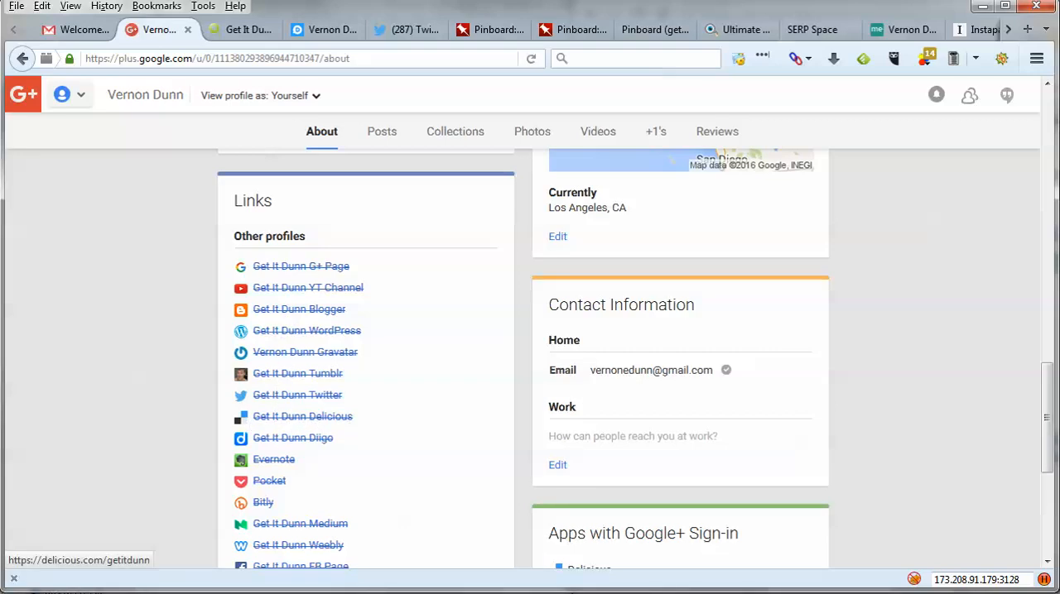
- Check the SEOquake extension's page data and its options, including the no-follow highlighting setting, and close it
left_click(1001, 59)
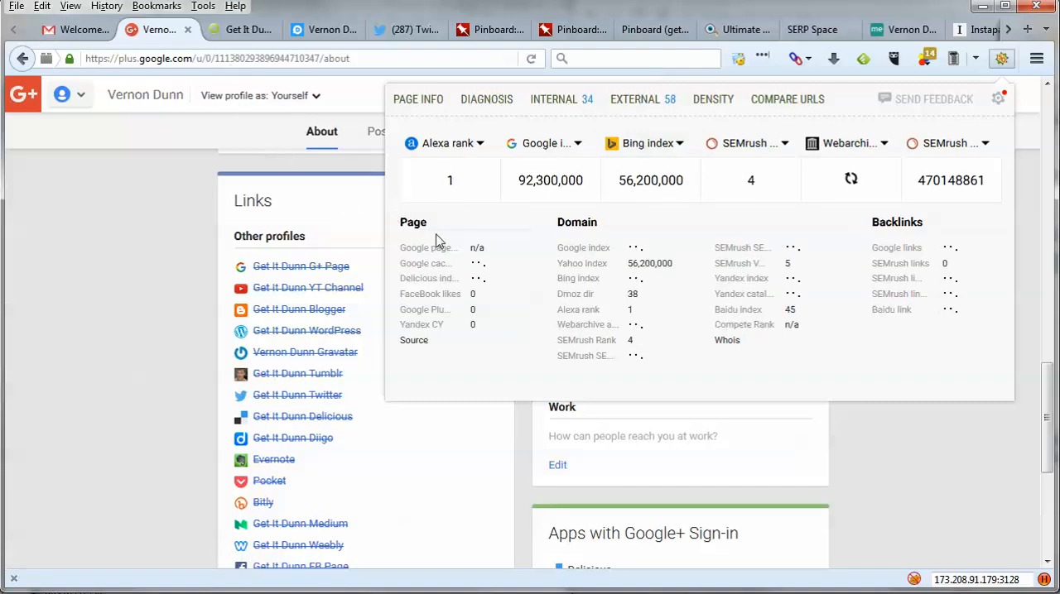
left_click(998, 101)
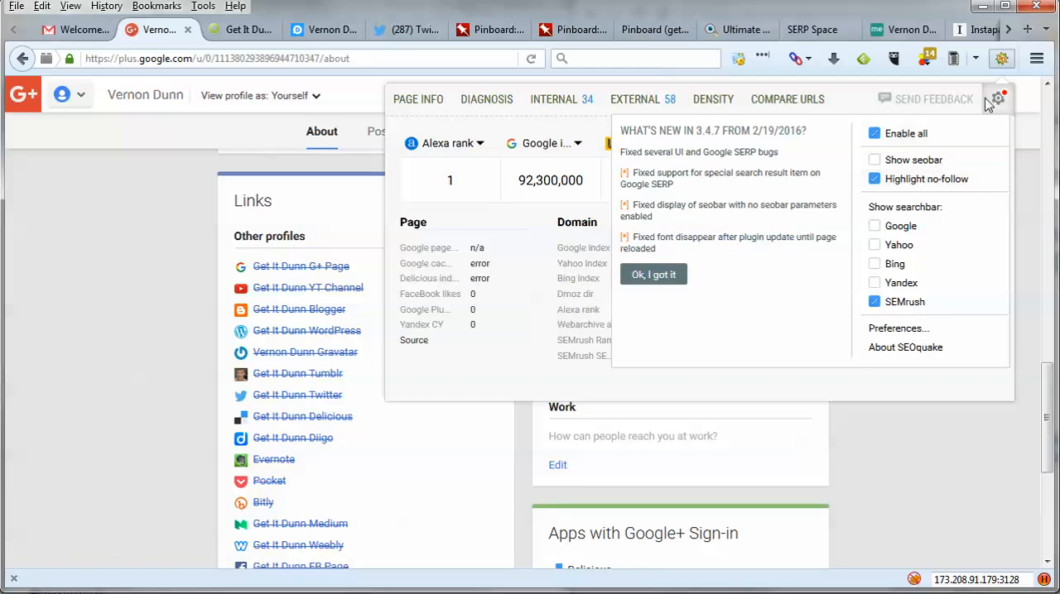
left_click(1002, 62)
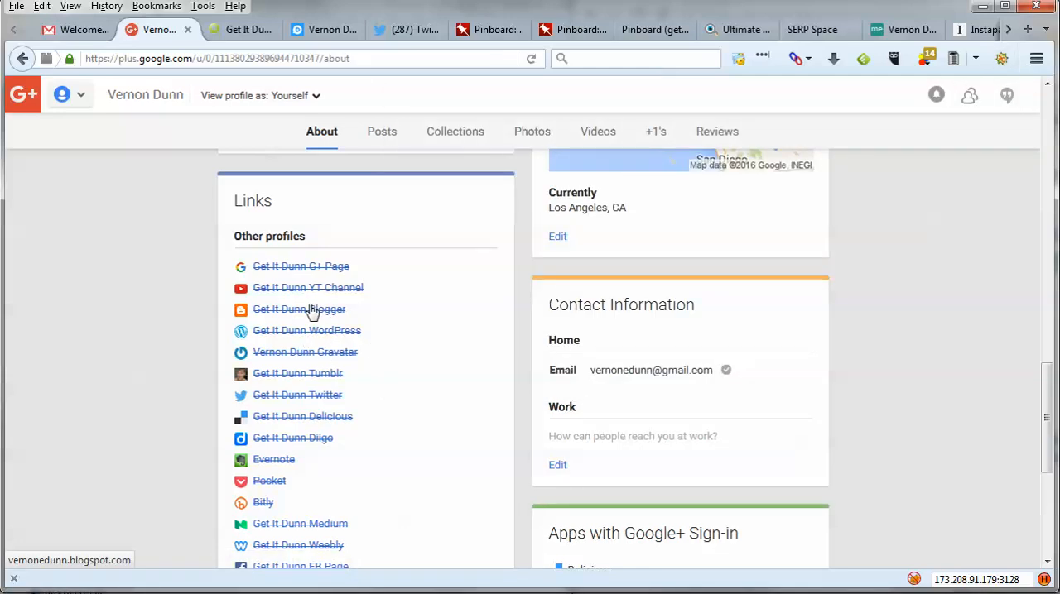
- Review the full list of profile links, the story and the header of the About page once more
scroll(438, 346, "down", 2)
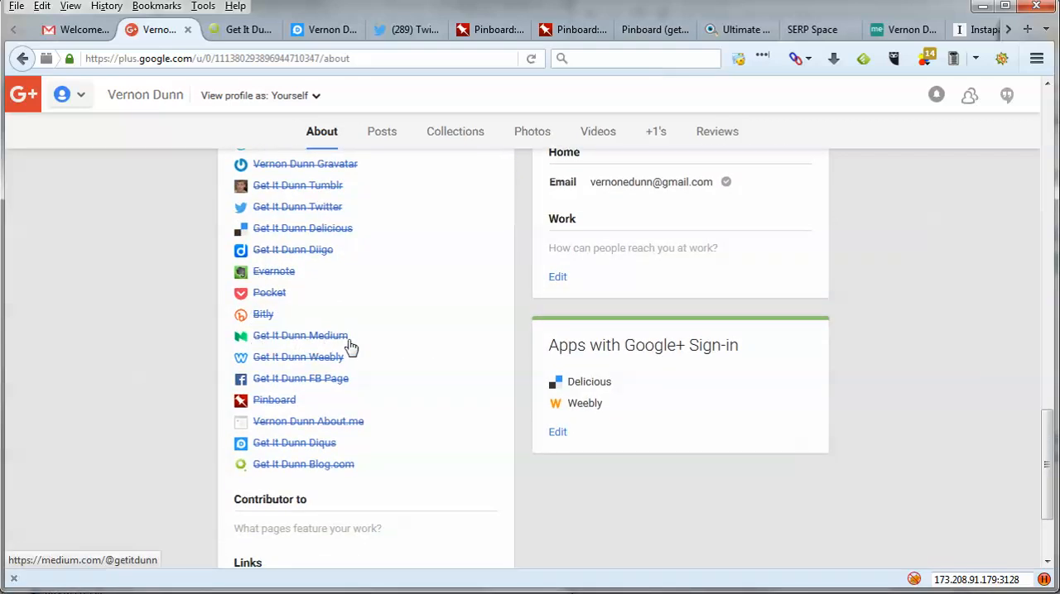
scroll(931, 364, "up", 10)
scroll(930, 359, "down", 3)
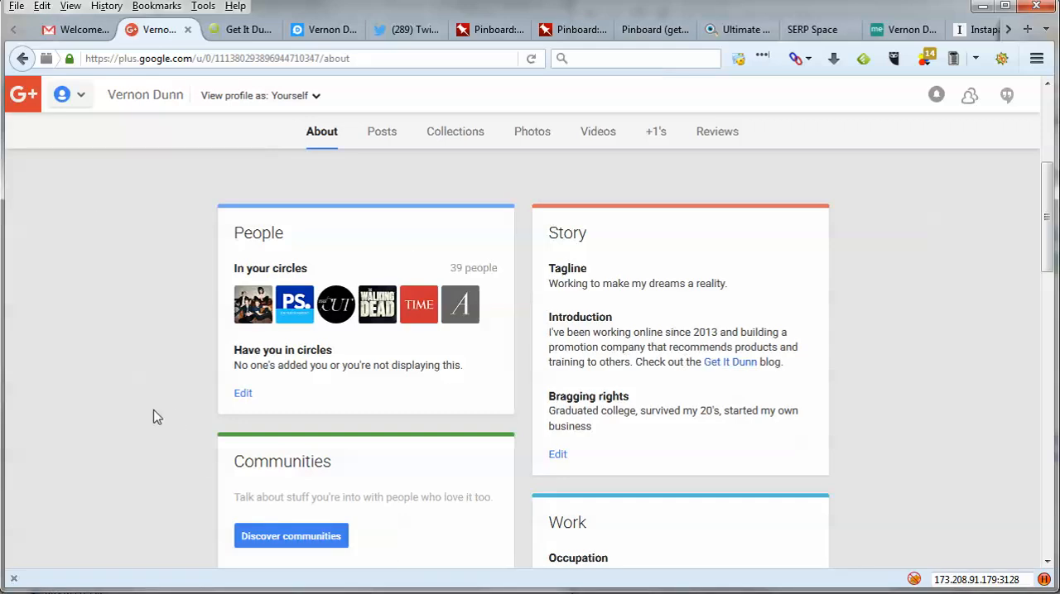
scroll(153, 417, "up", 4)
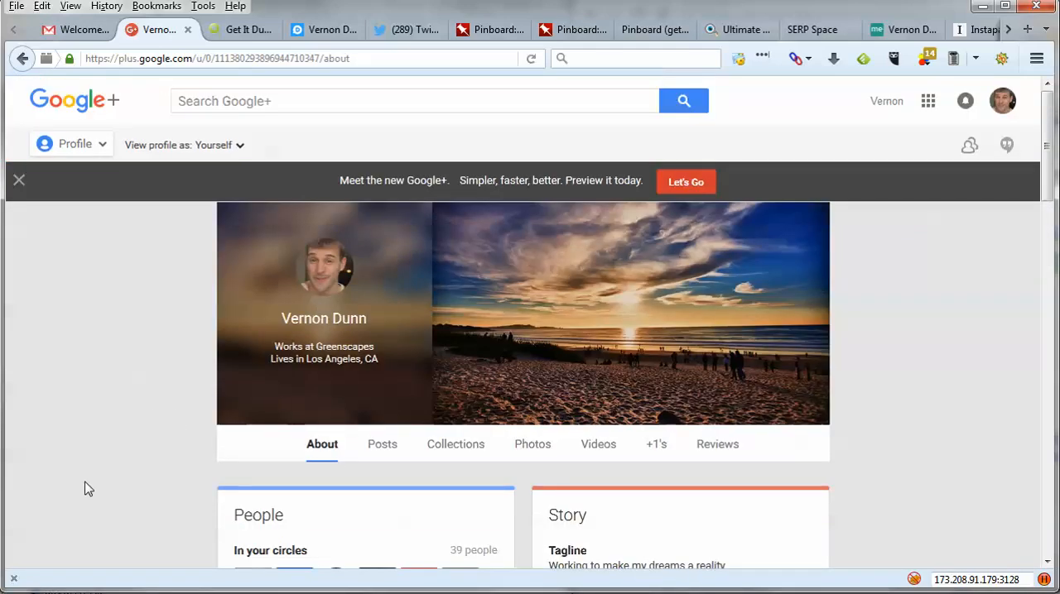
scroll(88, 488, "down", 2)
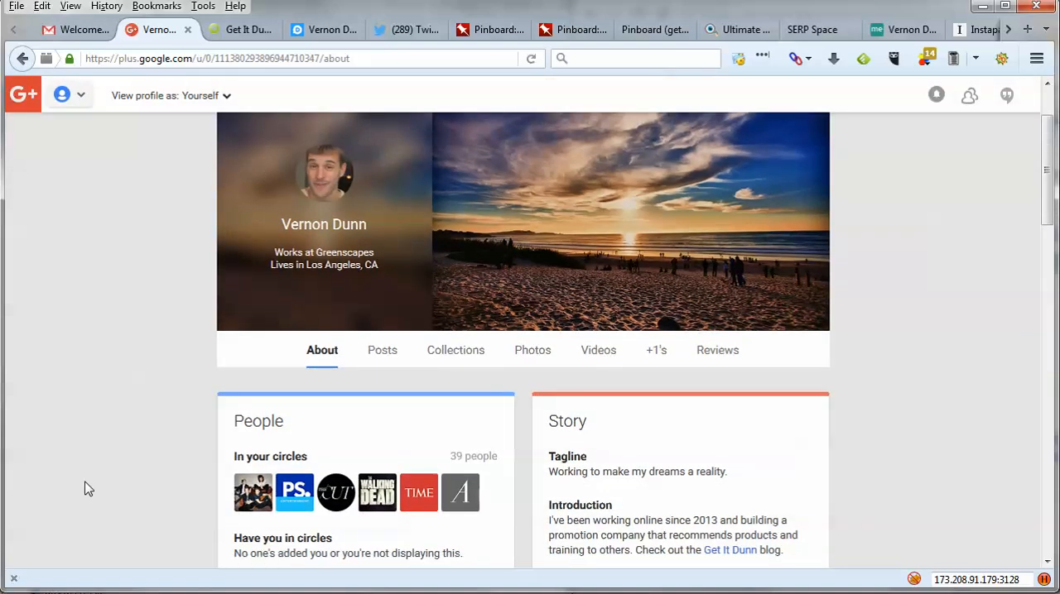